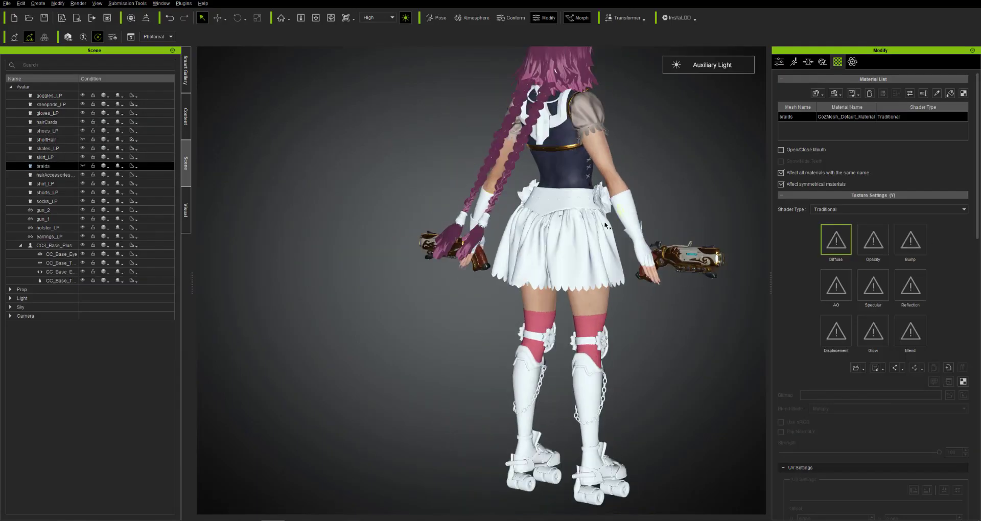
- Convert all materials of the CC3_Base_Plus avatar to the PBR shader, setting the hairCards material to PBR individually
{"action": "left_click", "coordinate": [511, 143]}
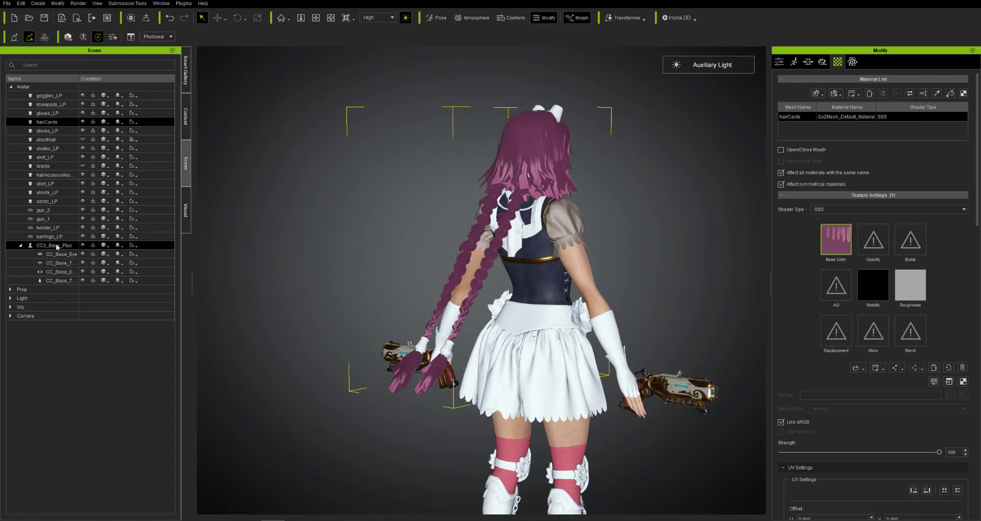
{"action": "left_click", "coordinate": [45, 87]}
{"action": "left_click", "coordinate": [58, 246]}
{"action": "scroll", "coordinate": [901, 223], "scroll_direction": "down", "scroll_amount": 6}
{"action": "left_click", "coordinate": [889, 165]}
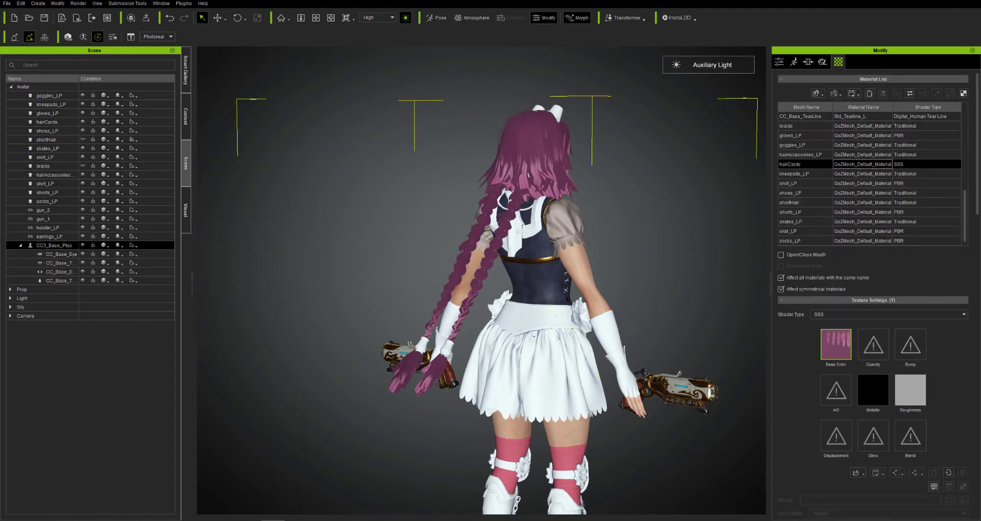
{"action": "left_click", "coordinate": [910, 94]}
{"action": "left_click", "coordinate": [510, 236]}
{"action": "left_click", "coordinate": [510, 256]}
{"action": "left_click", "coordinate": [473, 253]}
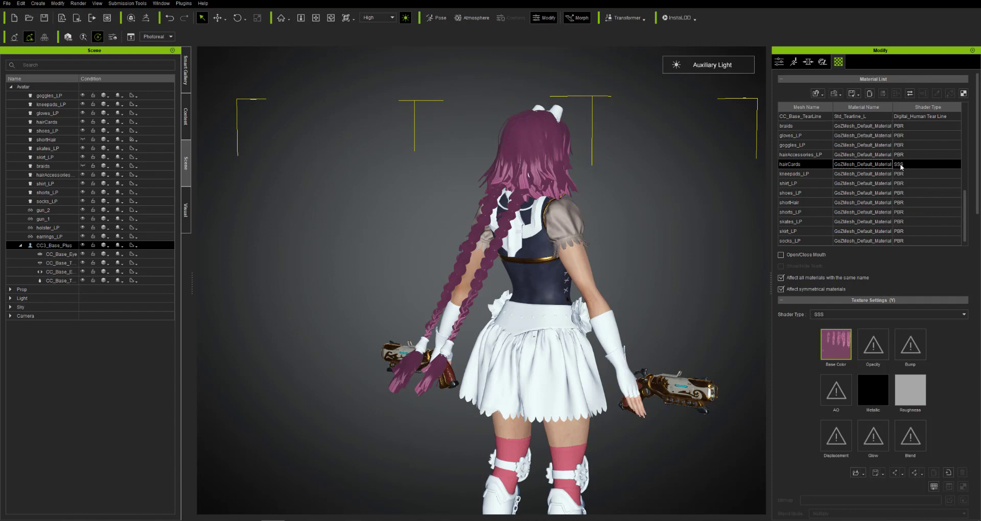
{"action": "left_click", "coordinate": [876, 315]}
{"action": "left_click", "coordinate": [849, 329]}
- Convert the avatar's object shaders to Digital Human Shader
{"action": "left_click", "coordinate": [910, 94]}
{"action": "left_click", "coordinate": [511, 236]}
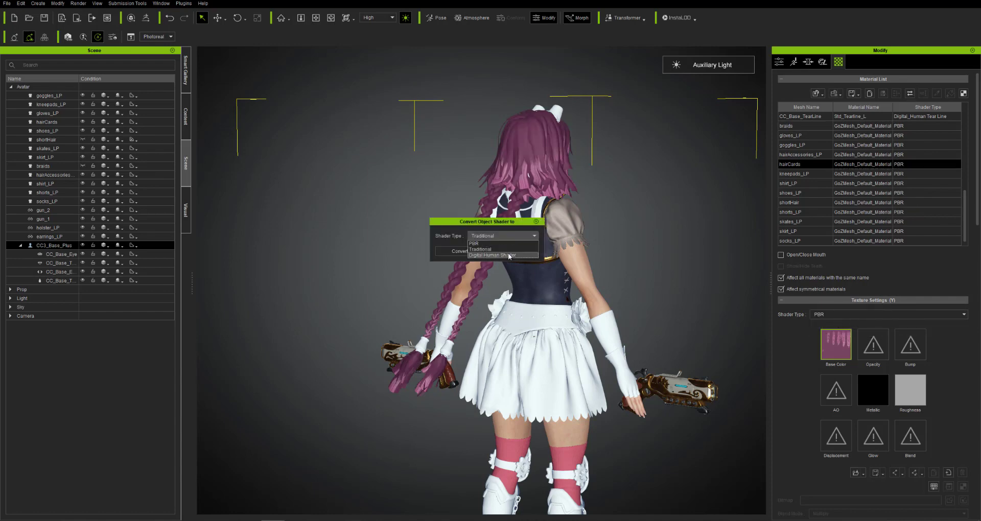
{"action": "left_click", "coordinate": [508, 255]}
{"action": "left_click", "coordinate": [469, 251]}
{"action": "scroll", "coordinate": [870, 329], "scroll_direction": "down", "scroll_amount": 1}
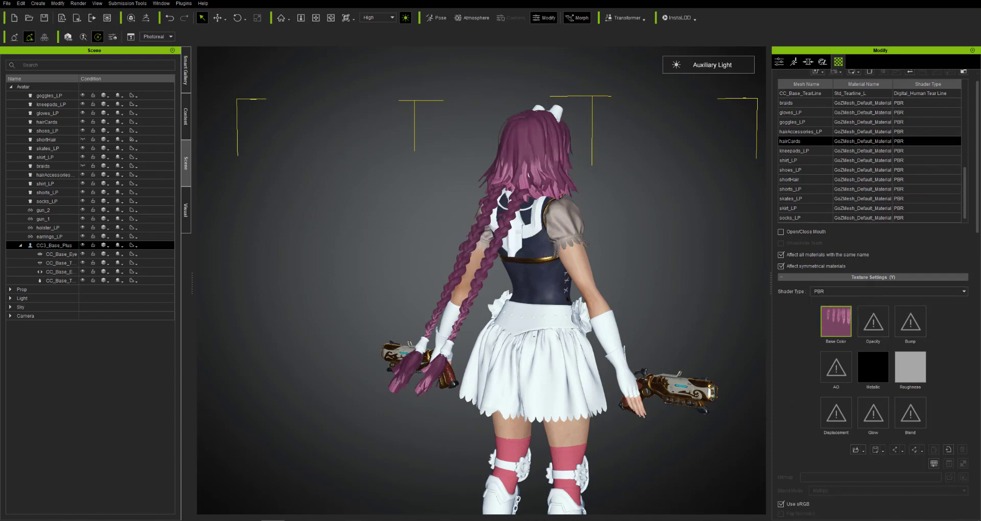
{"action": "scroll", "coordinate": [779, 362], "scroll_direction": "down", "scroll_amount": 10}
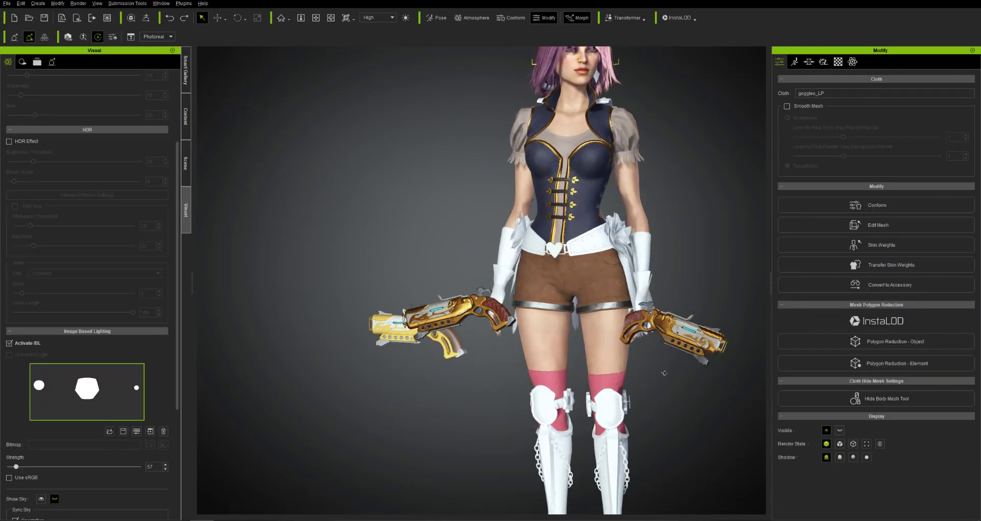
- Select the kneepads and auto-smooth their normals with Edit Normals
{"action": "scroll", "coordinate": [657, 408], "scroll_direction": "up", "scroll_amount": 5}
{"action": "scroll", "coordinate": [657, 408], "scroll_direction": "up", "scroll_amount": 4}
{"action": "left_click", "coordinate": [608, 286]}
{"action": "left_click", "coordinate": [57, 3]}
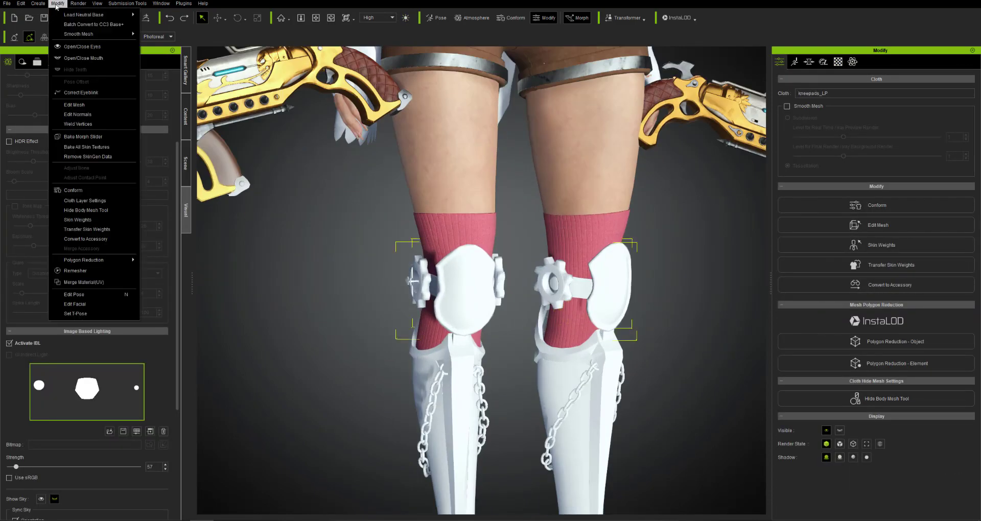
{"action": "left_click", "coordinate": [78, 114]}
{"action": "left_click", "coordinate": [287, 228]}
{"action": "mouse_move", "coordinate": [654, 351]}
{"action": "right_mouse_down"}
{"action": "mouse_move", "coordinate": [285, 340]}
{"action": "mouse_move", "coordinate": [804, 379]}
{"action": "right_mouse_up"}
- Lower the auto-smooth angle to 30 and apply it to the normals of the boots and the roller skates
{"action": "left_click", "coordinate": [363, 231]}
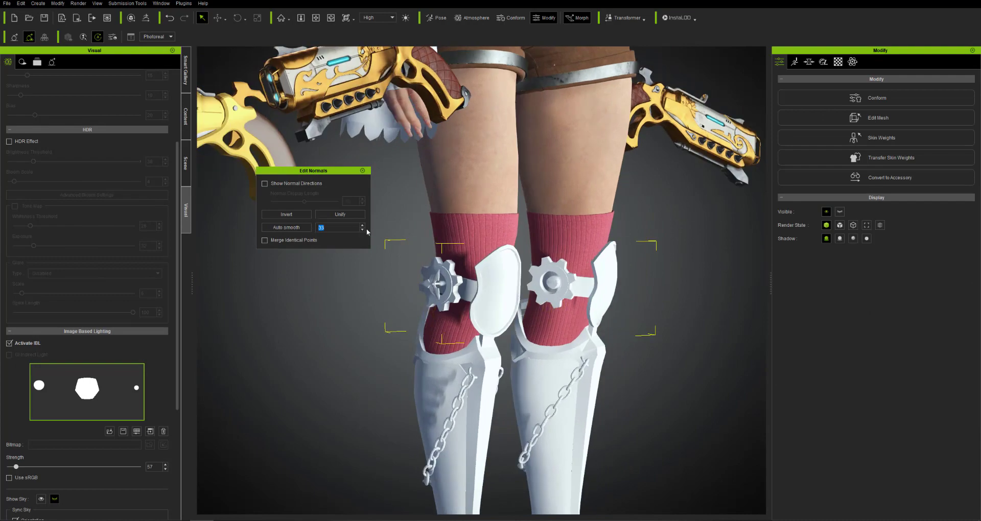
{"action": "right_click_drag", "start_coordinate": [657, 362], "coordinate": [504, 361]}
{"action": "middle_click_drag", "start_coordinate": [511, 365], "coordinate": [514, 256]}
{"action": "left_click", "coordinate": [569, 281]}
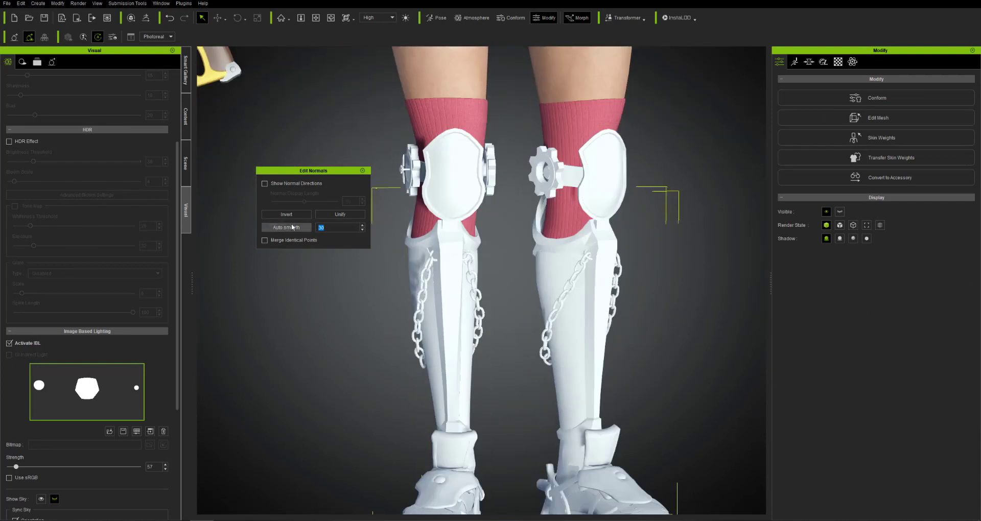
{"action": "left_click", "coordinate": [289, 227]}
{"action": "right_click_drag", "start_coordinate": [659, 330], "coordinate": [556, 337]}
{"action": "middle_click_drag", "start_coordinate": [556, 357], "coordinate": [557, 286]}
{"action": "left_click", "coordinate": [577, 434]}
{"action": "left_click", "coordinate": [287, 228]}
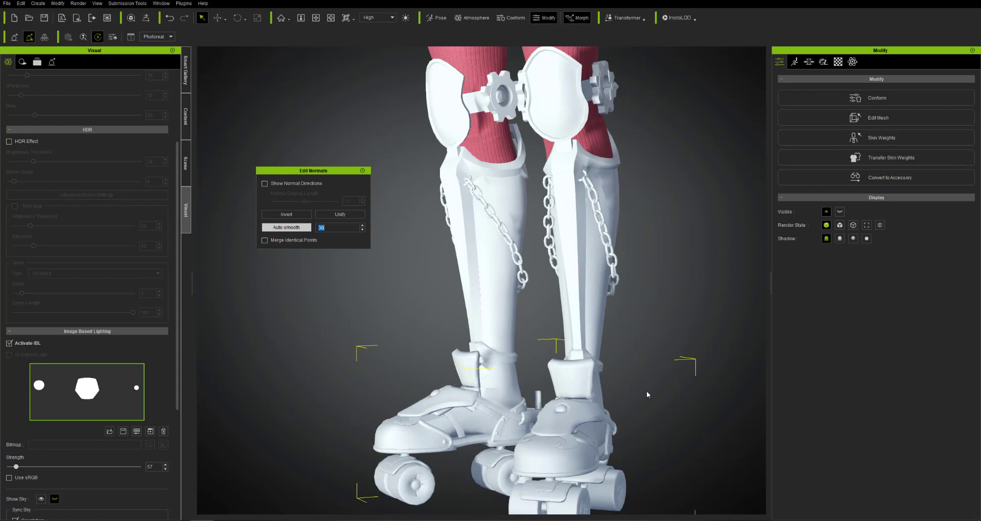
- Auto-smooth the normals of the white gloves
{"action": "right_click_drag", "start_coordinate": [648, 394], "coordinate": [687, 392]}
{"action": "middle_click_drag", "start_coordinate": [687, 393], "coordinate": [708, 501]}
{"action": "scroll", "coordinate": [707, 501], "scroll_direction": "down", "scroll_amount": 2}
{"action": "left_click", "coordinate": [639, 235]}
{"action": "left_click", "coordinate": [287, 228]}
- Delete the extra yellow gun accessory beside the character's hand from the scene
{"action": "scroll", "coordinate": [672, 294], "scroll_direction": "down", "scroll_amount": 2}
{"action": "right_click_drag", "start_coordinate": [672, 294], "coordinate": [657, 293]}
{"action": "left_click", "coordinate": [274, 404]}
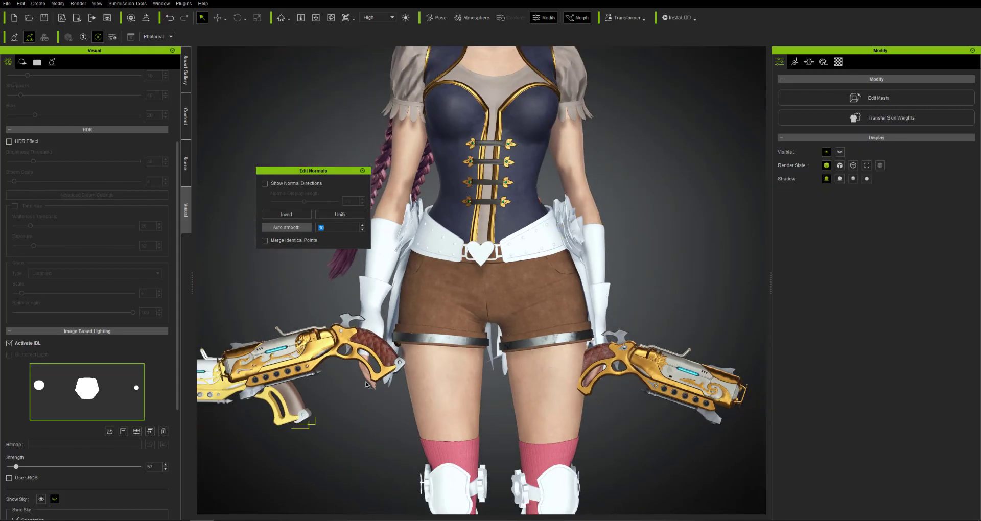
{"action": "scroll", "coordinate": [304, 407], "scroll_direction": "down", "scroll_amount": 1}
{"action": "left_click", "coordinate": [185, 163]}
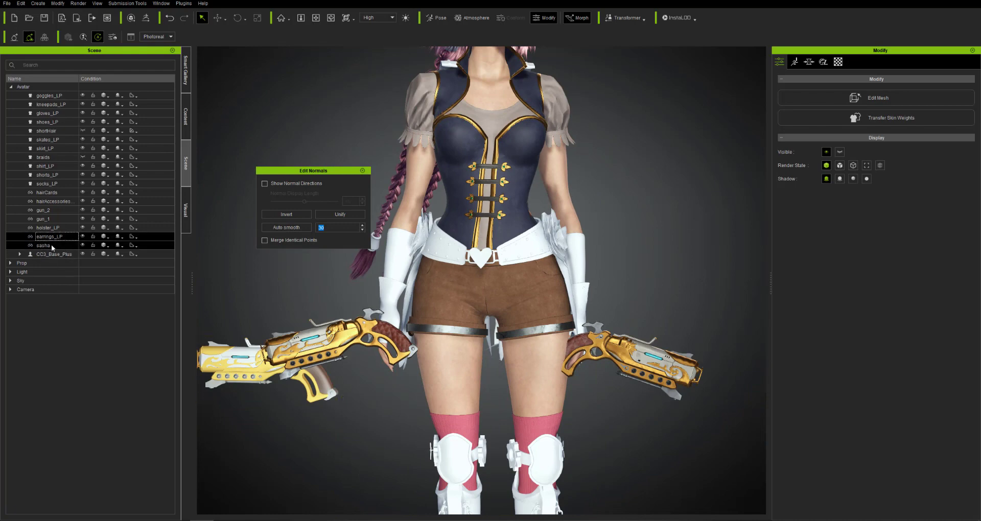
{"action": "left_click", "coordinate": [51, 244]}
{"action": "left_click", "coordinate": [44, 246]}
{"action": "scroll", "coordinate": [782, 368], "scroll_direction": "down", "scroll_amount": 3}
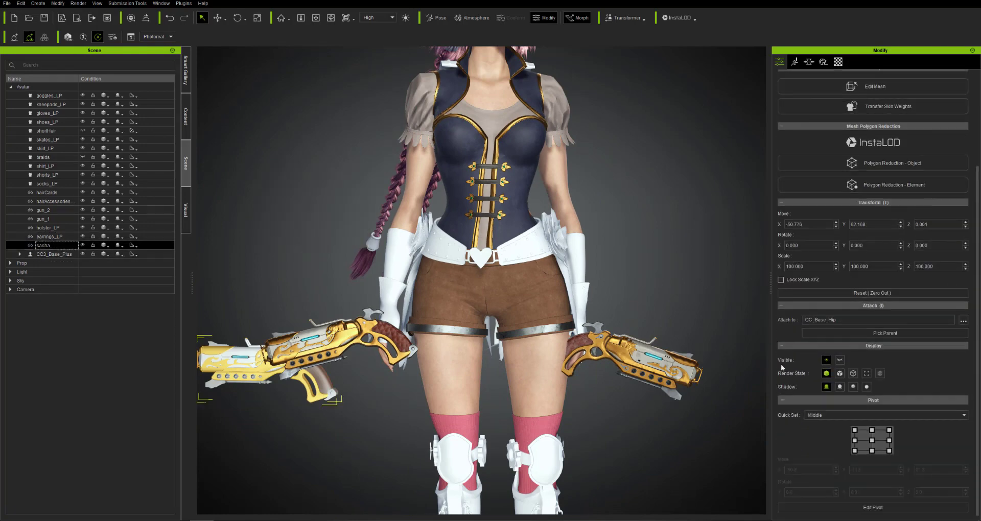
{"action": "key", "text": "Delete"}
- Select the skirt and auto-smooth its normals with Edit Normals
{"action": "scroll", "coordinate": [481, 281], "scroll_direction": "up", "scroll_amount": 1}
{"action": "left_click", "coordinate": [446, 244]}
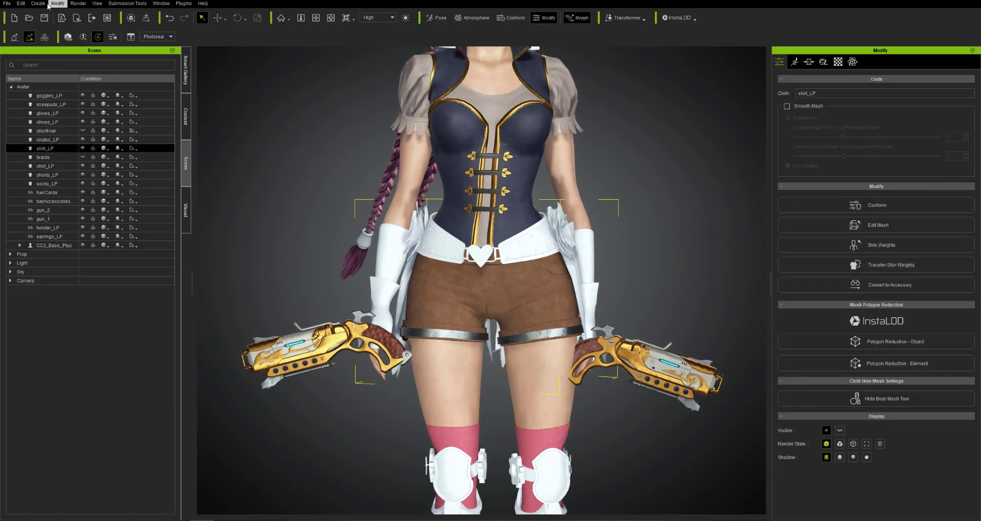
{"action": "left_click", "coordinate": [58, 4]}
{"action": "left_click", "coordinate": [76, 179]}
{"action": "left_click", "coordinate": [299, 228]}
- Auto-smooth the normals of the shirt at an angle of 40
{"action": "left_click", "coordinate": [520, 128]}
{"action": "scroll", "coordinate": [520, 129], "scroll_direction": "up", "scroll_amount": 1}
{"action": "middle_click_drag", "start_coordinate": [520, 128], "coordinate": [525, 255]}
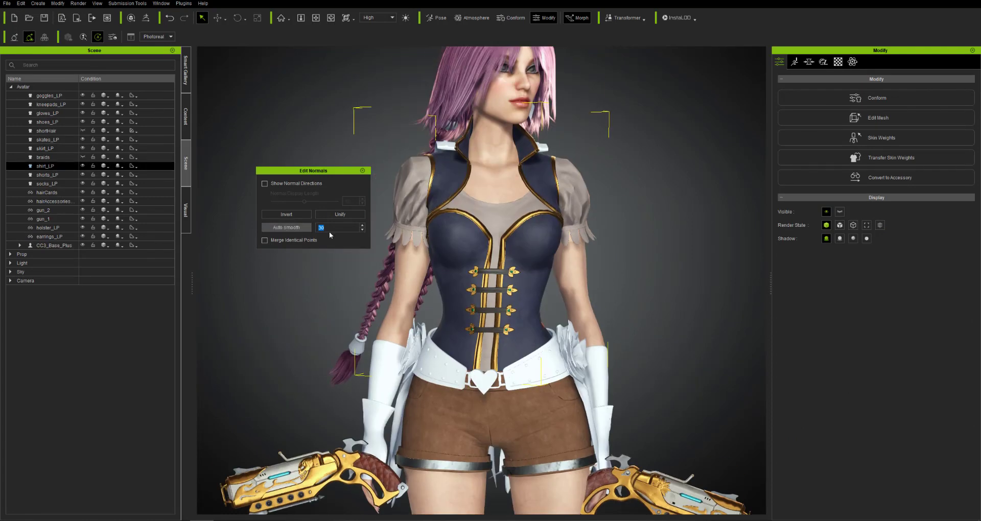
{"action": "left_click", "coordinate": [307, 230]}
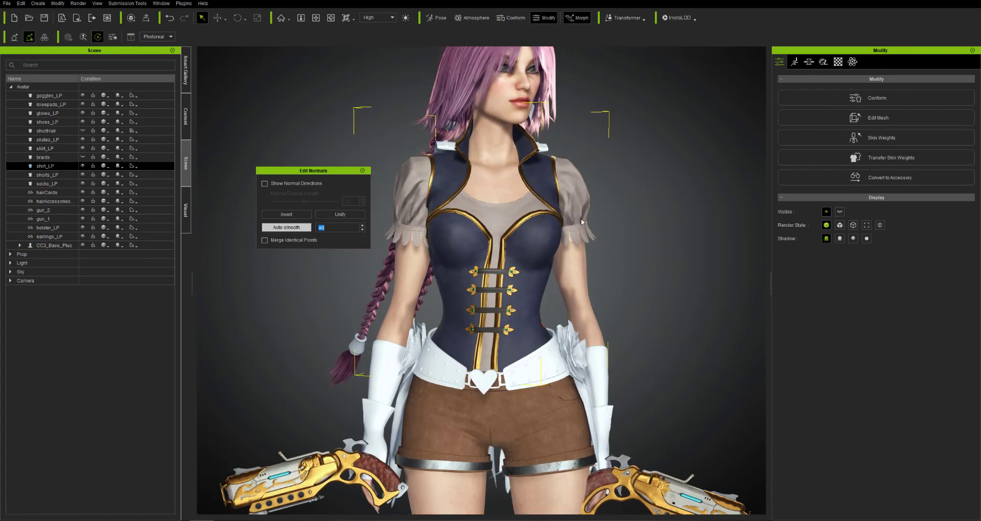
- Apply the _APose motion template to the character
{"action": "right_click_drag", "start_coordinate": [581, 219], "coordinate": [721, 267]}
{"action": "left_click", "coordinate": [186, 117]}
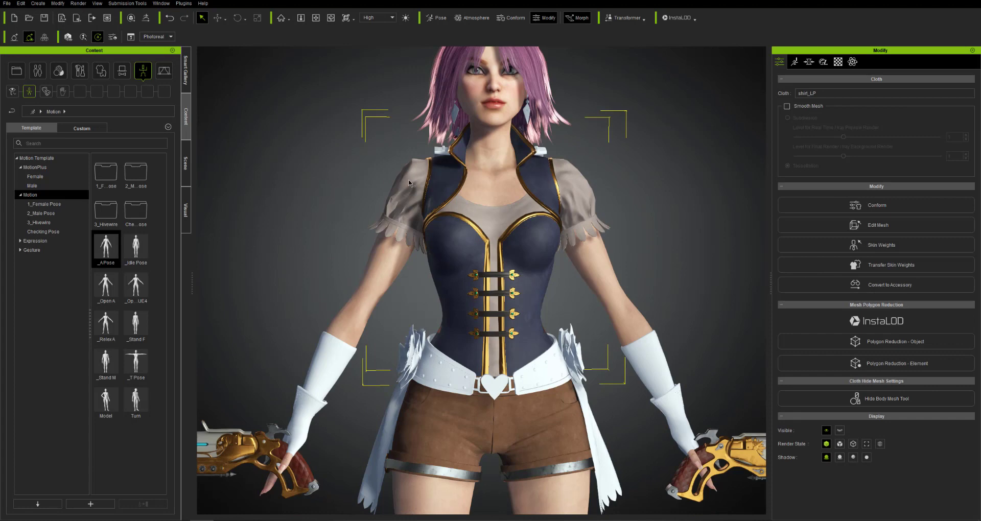
- Reopen Edit Normals for the shirt and auto-smooth its normals at 45
{"action": "left_click", "coordinate": [56, 3]}
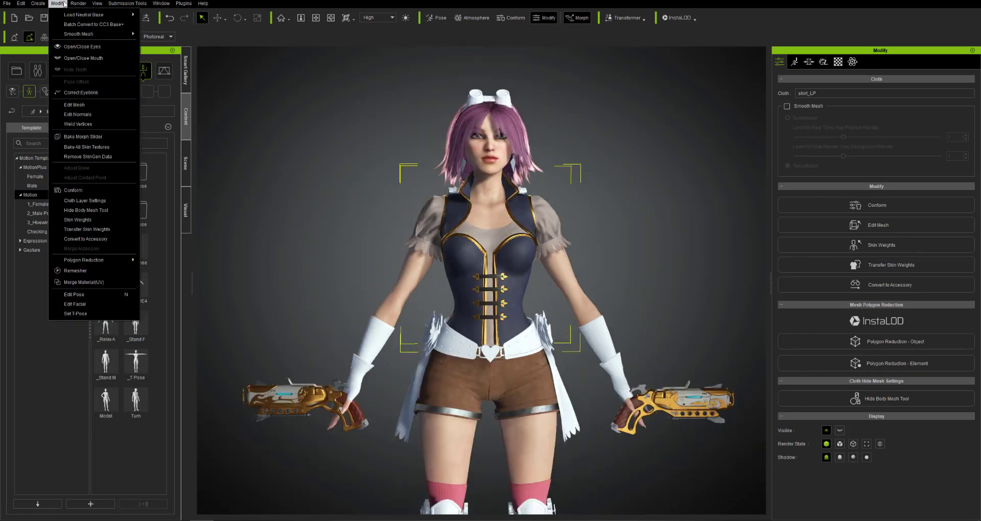
{"action": "left_click", "coordinate": [65, 4]}
{"action": "left_click", "coordinate": [57, 4]}
{"action": "left_click", "coordinate": [78, 114]}
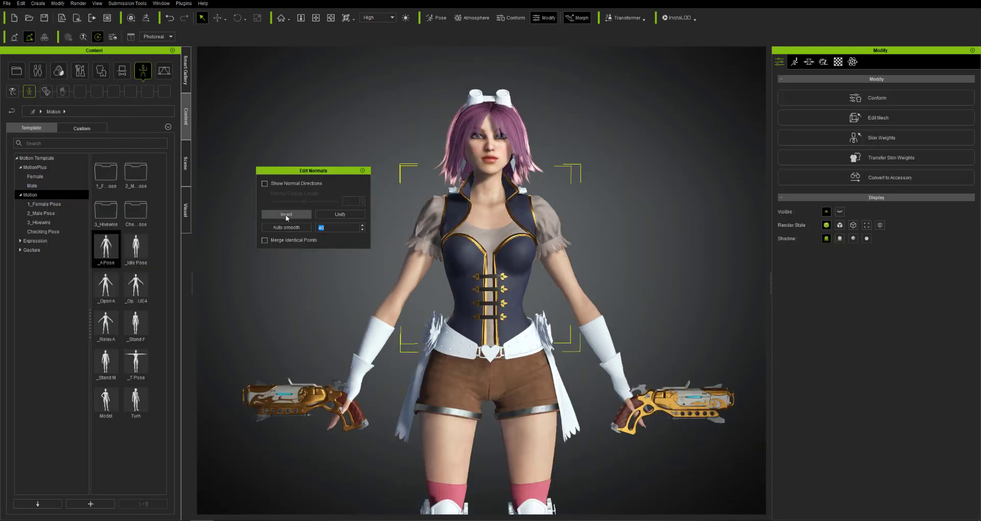
{"action": "mouse_move", "coordinate": [501, 236]}
{"action": "right_mouse_down"}
{"action": "mouse_move", "coordinate": [696, 250]}
{"action": "mouse_move", "coordinate": [501, 238]}
{"action": "right_mouse_up"}
{"action": "left_click", "coordinate": [362, 225]}
{"action": "left_click", "coordinate": [286, 227]}
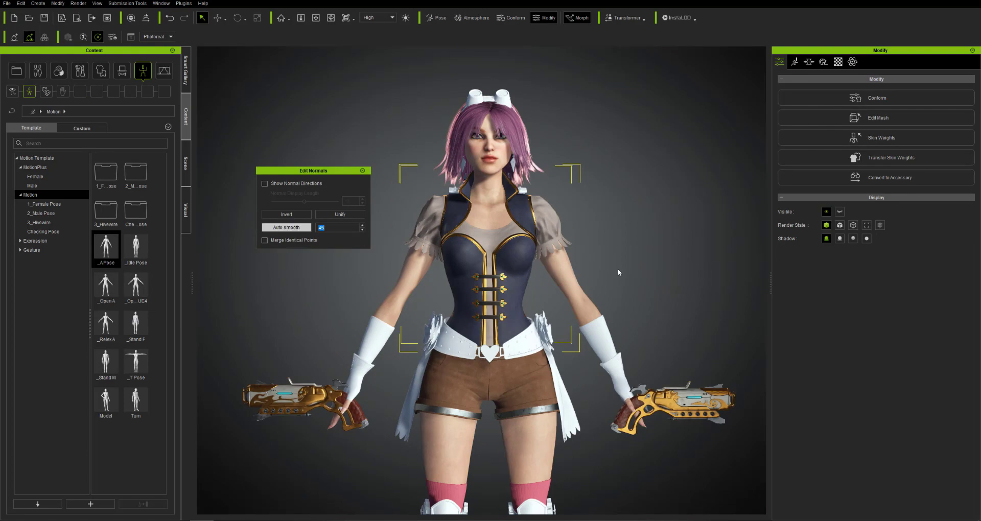
- Try auto-smoothing the shirt's normals at 50 and check the gold trim up close
{"action": "right_click_drag", "start_coordinate": [511, 271], "coordinate": [532, 264]}
{"action": "scroll", "coordinate": [531, 263], "scroll_direction": "up", "scroll_amount": 4}
{"action": "right_click_drag", "start_coordinate": [531, 263], "coordinate": [511, 241]}
{"action": "double_click", "coordinate": [362, 225]}
{"action": "left_click", "coordinate": [306, 225]}
{"action": "left_click", "coordinate": [296, 228]}
{"action": "triple_click", "coordinate": [362, 226]}
{"action": "left_click", "coordinate": [296, 229]}
{"action": "scroll", "coordinate": [673, 235], "scroll_direction": "up", "scroll_amount": 6}
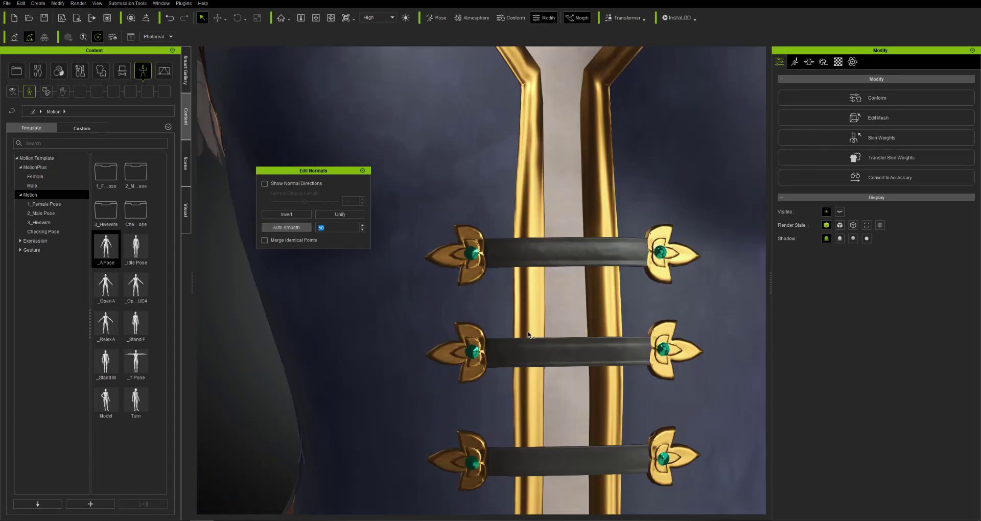
- Try higher auto-smooth angles on the shirt, from 60 up to 67, comparing the trim and straps
{"action": "scroll", "coordinate": [672, 235], "scroll_direction": "down", "scroll_amount": 2}
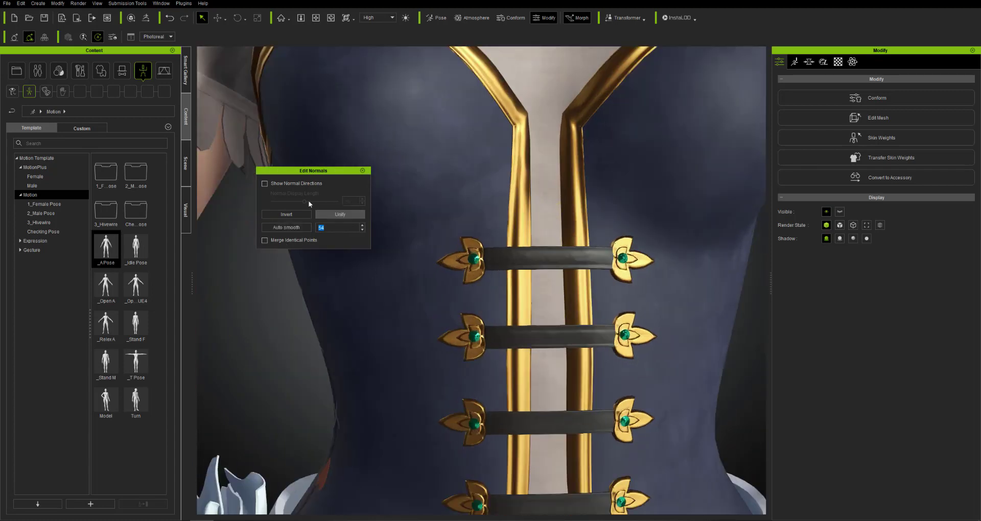
{"action": "left_click", "coordinate": [362, 230]}
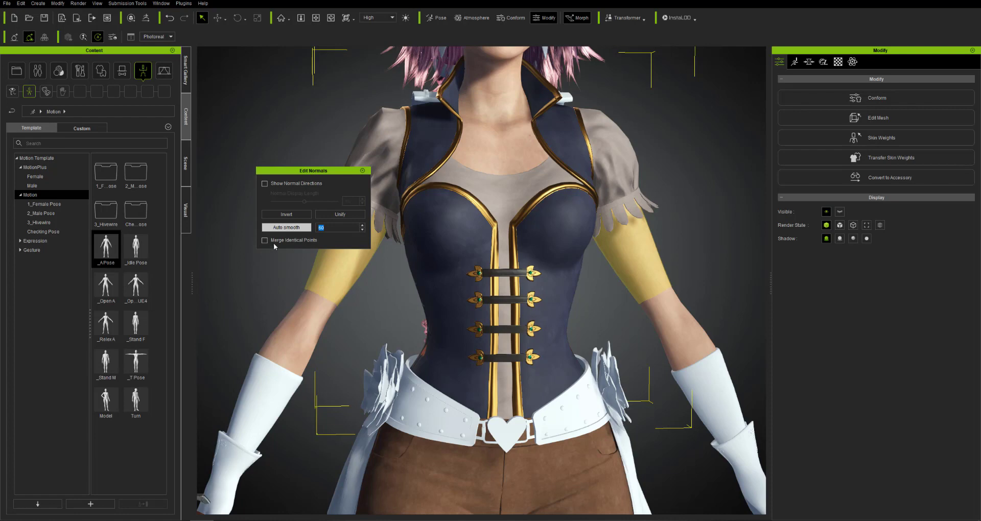
{"action": "scroll", "coordinate": [460, 261], "scroll_direction": "down", "scroll_amount": 3}
{"action": "left_click", "coordinate": [362, 225]}
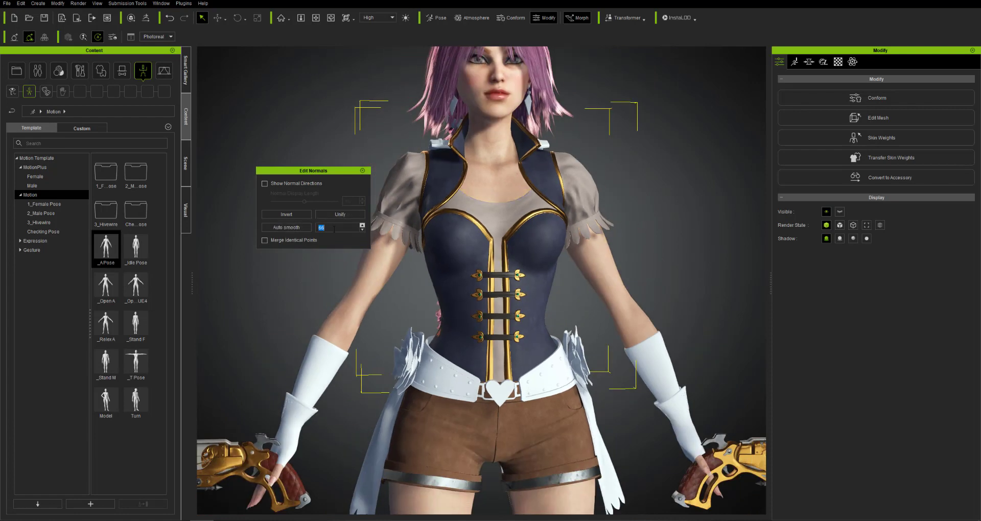
{"action": "left_click", "coordinate": [296, 227]}
{"action": "scroll", "coordinate": [513, 255], "scroll_direction": "down", "scroll_amount": 1}
{"action": "scroll", "coordinate": [521, 305], "scroll_direction": "up", "scroll_amount": 8}
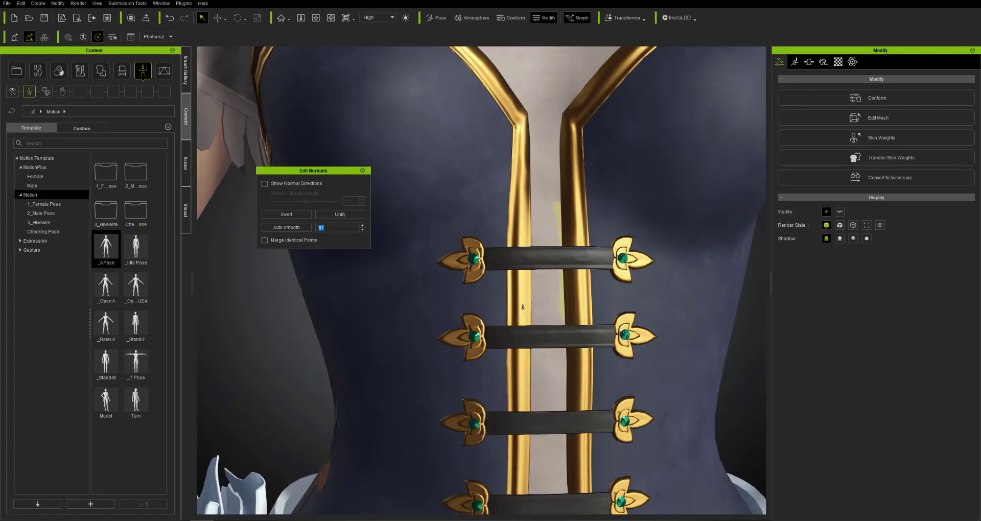
- Lower the shirt's auto-smooth angle again and reapply the smoothing
{"action": "left_click", "coordinate": [362, 230]}
{"action": "scroll", "coordinate": [481, 281], "scroll_direction": "down", "scroll_amount": 8}
{"action": "left_click", "coordinate": [362, 230]}
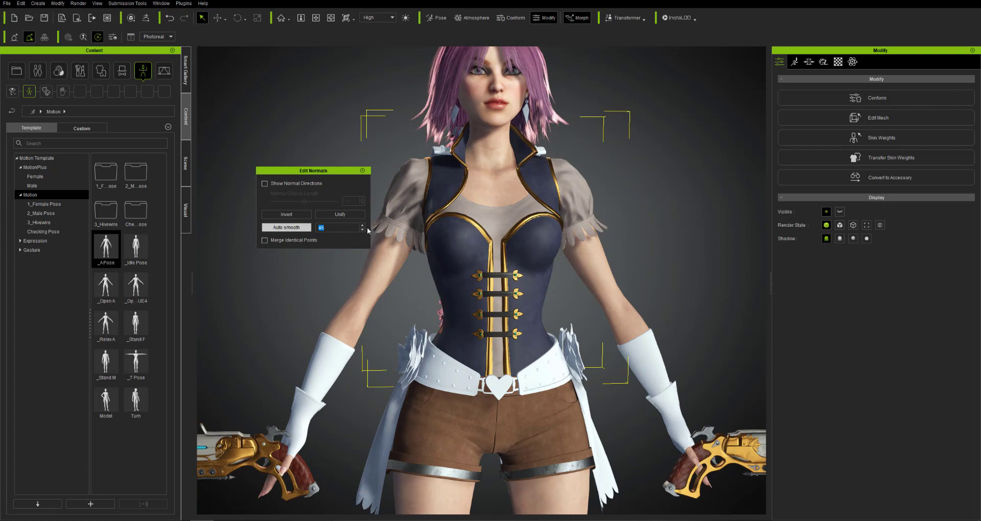
{"action": "left_click", "coordinate": [362, 226]}
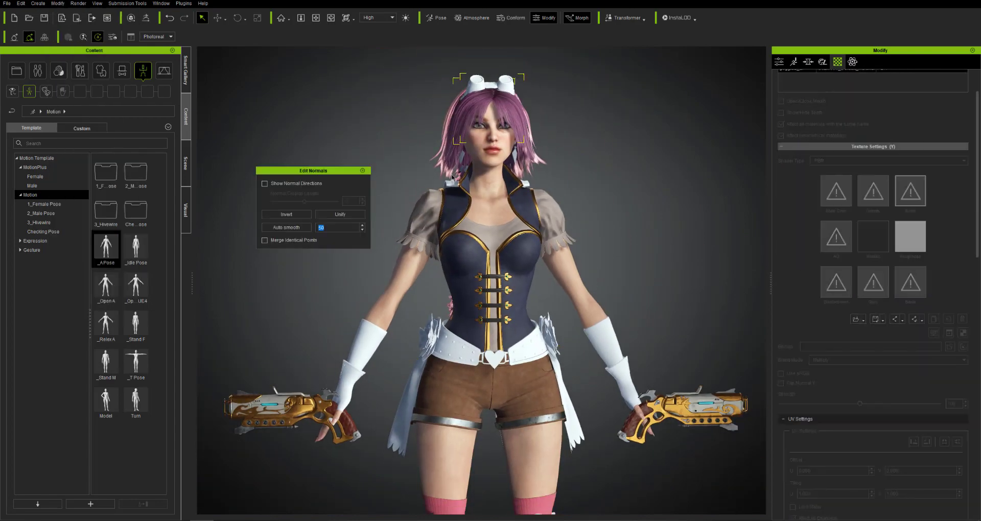
- Auto-smooth the normals of the goggles at an angle of 40
{"action": "middle_click_drag", "start_coordinate": [452, 178], "coordinate": [453, 316]}
{"action": "scroll", "coordinate": [453, 316], "scroll_direction": "up", "scroll_amount": 6}
{"action": "left_click", "coordinate": [362, 230]}
{"action": "left_click", "coordinate": [286, 227]}
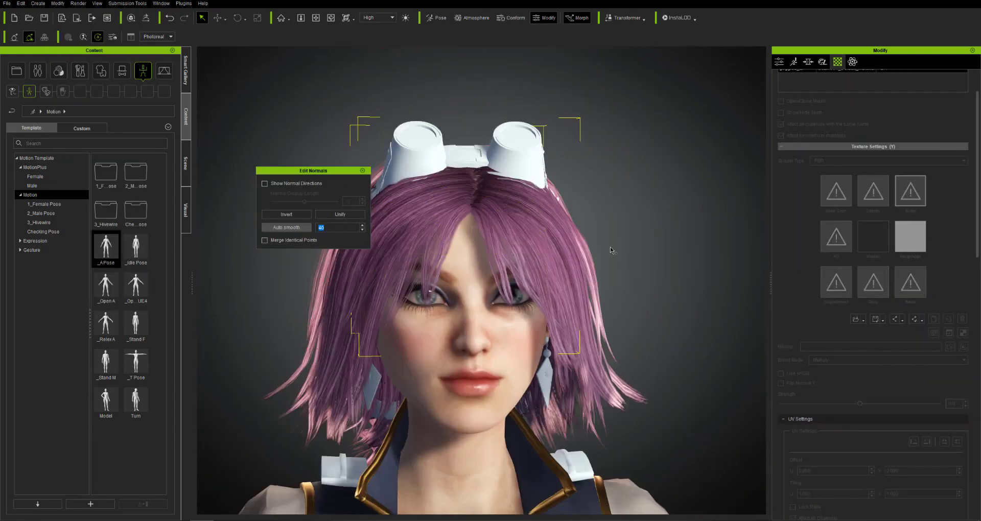
{"action": "right_click_drag", "start_coordinate": [611, 247], "coordinate": [670, 314]}
{"action": "scroll", "coordinate": [670, 314], "scroll_direction": "down", "scroll_amount": 5}
{"action": "middle_click_drag", "start_coordinate": [671, 314], "coordinate": [651, 287]}
- Undo the last auto-smooth on the hair and check the hair and braids from behind
{"action": "right_click_drag", "start_coordinate": [684, 281], "coordinate": [513, 264]}
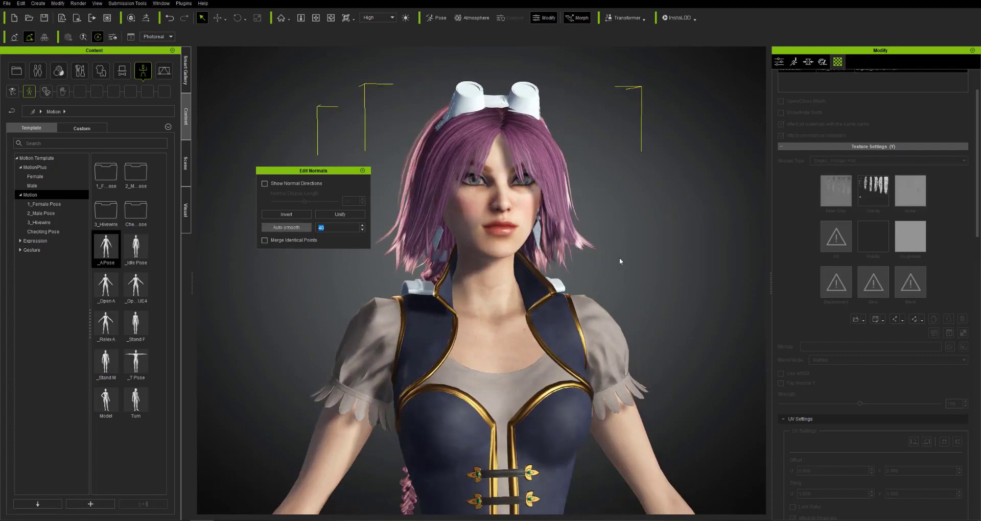
{"action": "right_click_drag", "start_coordinate": [675, 262], "coordinate": [961, 313]}
{"action": "key", "text": "ctrl+z"}
{"action": "scroll", "coordinate": [603, 274], "scroll_direction": "up", "scroll_amount": 3}
{"action": "scroll", "coordinate": [602, 274], "scroll_direction": "down", "scroll_amount": 6}
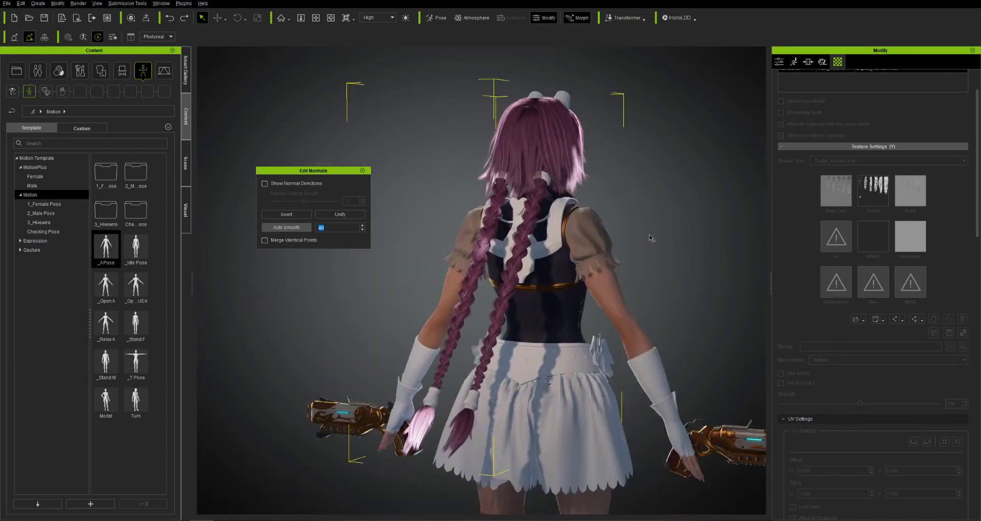
{"action": "scroll", "coordinate": [643, 316], "scroll_direction": "up", "scroll_amount": 3}
{"action": "right_click_drag", "start_coordinate": [644, 316], "coordinate": [638, 220]}
{"action": "scroll", "coordinate": [630, 326], "scroll_direction": "up", "scroll_amount": 3}
{"action": "scroll", "coordinate": [641, 278], "scroll_direction": "down", "scroll_amount": 5}
- Auto-smooth the normals of the white piece on the upper back, lowering the angle to 35
{"action": "left_click", "coordinate": [602, 217]}
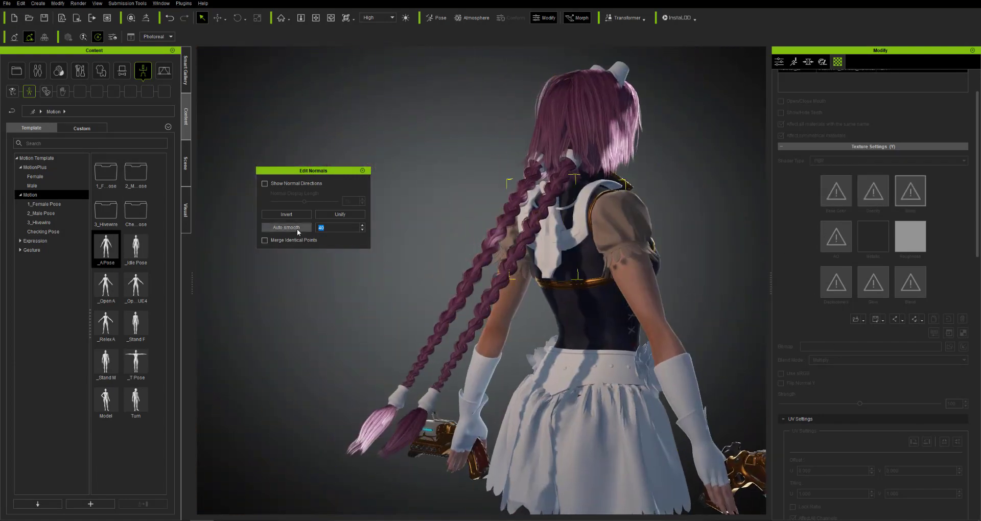
{"action": "left_click", "coordinate": [298, 230]}
{"action": "left_click", "coordinate": [362, 230]}
{"action": "left_click", "coordinate": [291, 229]}
{"action": "scroll", "coordinate": [659, 221], "scroll_direction": "up", "scroll_amount": 2}
{"action": "right_click_drag", "start_coordinate": [549, 267], "coordinate": [567, 240]}
{"action": "scroll", "coordinate": [567, 240], "scroll_direction": "up", "scroll_amount": 2}
{"action": "scroll", "coordinate": [668, 358], "scroll_direction": "down", "scroll_amount": 4}
{"action": "middle_click_drag", "start_coordinate": [668, 358], "coordinate": [677, 243]}
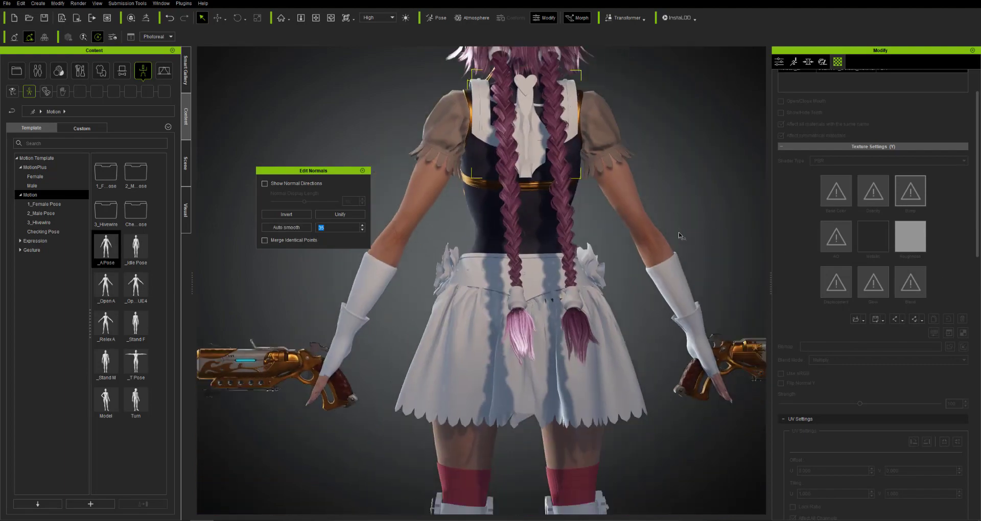
- Reapply auto-smoothing to the gloves' normals at 35
{"action": "left_click", "coordinate": [375, 293]}
{"action": "left_click", "coordinate": [289, 228]}
{"action": "right_click_drag", "start_coordinate": [677, 242], "coordinate": [812, 261]}
- Raise the auto-smooth angle and apply it to the skirt's normals
{"action": "scroll", "coordinate": [812, 261], "scroll_direction": "up", "scroll_amount": 2}
{"action": "left_click", "coordinate": [491, 327]}
{"action": "left_click", "coordinate": [362, 226]}
{"action": "left_click", "coordinate": [362, 225]}
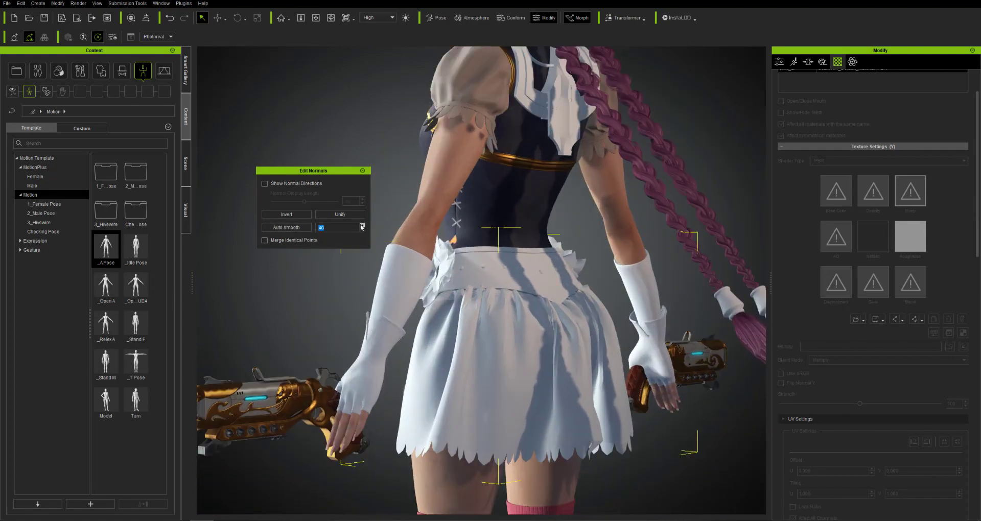
{"action": "left_click", "coordinate": [306, 228]}
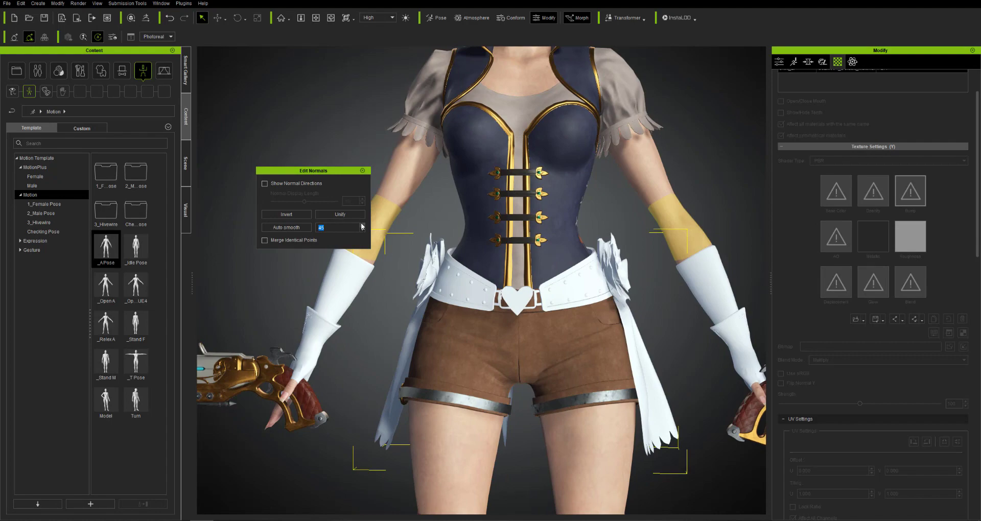
{"action": "left_click", "coordinate": [362, 225]}
{"action": "left_click", "coordinate": [306, 228]}
- Adjust the auto-smooth angle and apply auto-smoothing to the brown shorts' normals
{"action": "mouse_move", "coordinate": [654, 299]}
{"action": "right_mouse_down"}
{"action": "mouse_move", "coordinate": [838, 300]}
{"action": "mouse_move", "coordinate": [664, 299]}
{"action": "right_mouse_up"}
{"action": "scroll", "coordinate": [664, 299], "scroll_direction": "down", "scroll_amount": 5}
{"action": "left_click", "coordinate": [562, 296]}
{"action": "scroll", "coordinate": [563, 299], "scroll_direction": "up", "scroll_amount": 2}
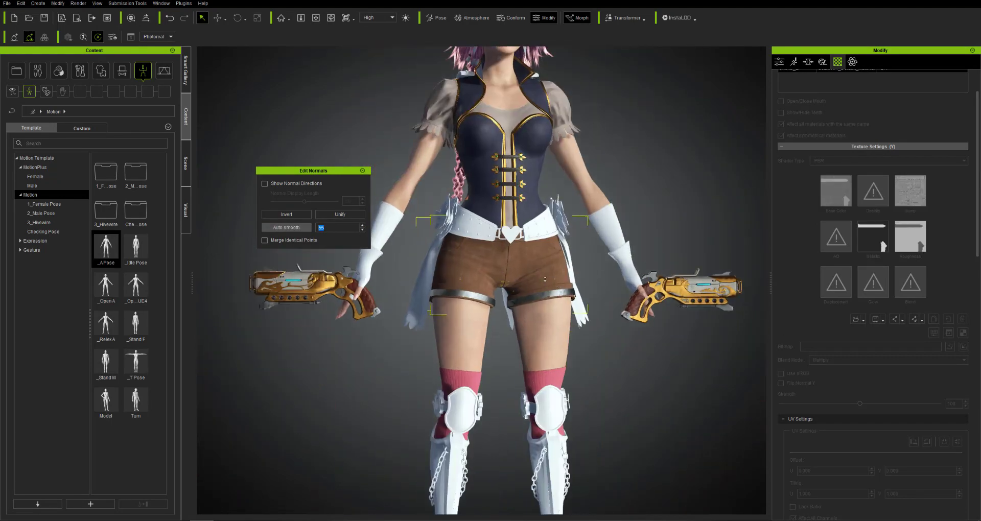
{"action": "left_click", "coordinate": [363, 230]}
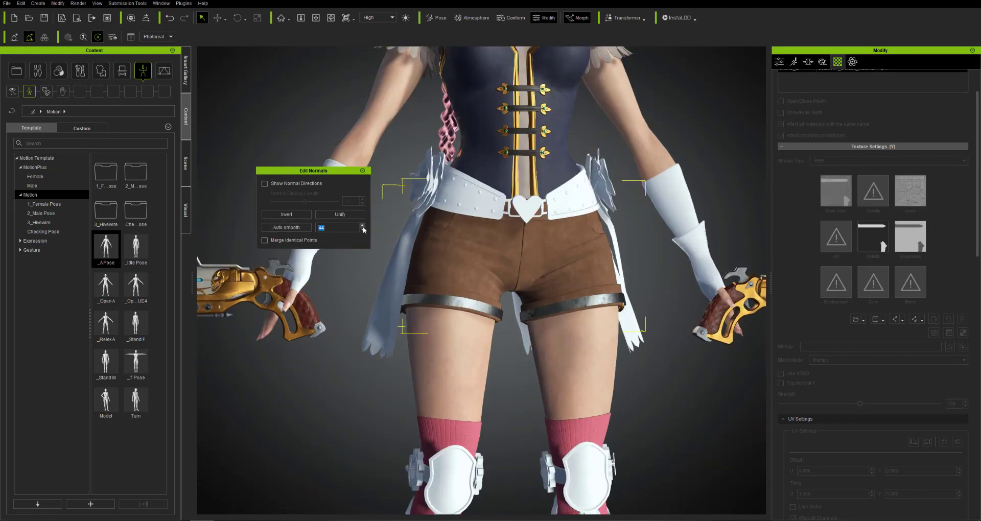
{"action": "left_click", "coordinate": [362, 226]}
{"action": "left_click", "coordinate": [306, 228]}
{"action": "scroll", "coordinate": [597, 332], "scroll_direction": "down", "scroll_amount": 5}
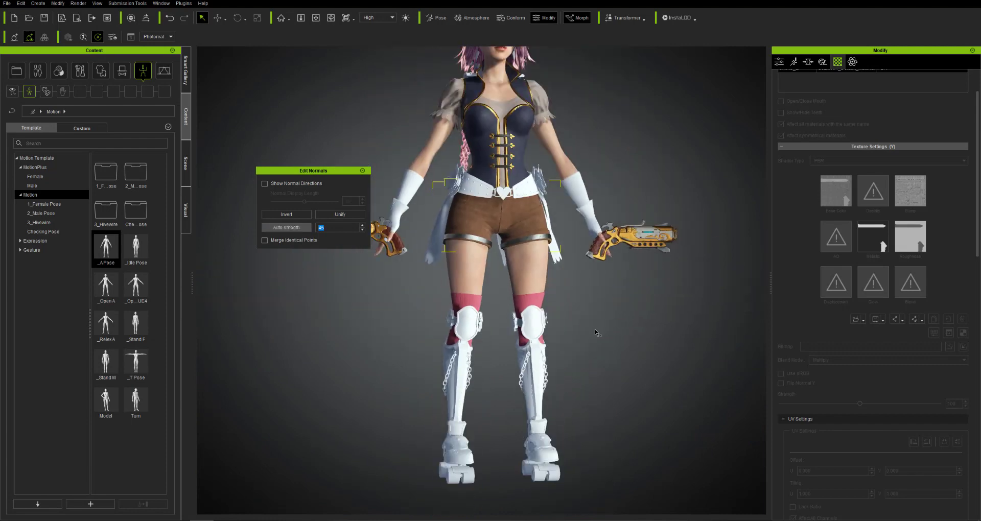
{"action": "mouse_move", "coordinate": [595, 387]}
{"action": "right_mouse_down"}
{"action": "mouse_move", "coordinate": [267, 372]}
{"action": "mouse_move", "coordinate": [391, 396]}
{"action": "mouse_move", "coordinate": [601, 400]}
{"action": "mouse_move", "coordinate": [620, 385]}
{"action": "mouse_move", "coordinate": [598, 382]}
{"action": "right_mouse_up"}
{"action": "left_click", "coordinate": [576, 229]}
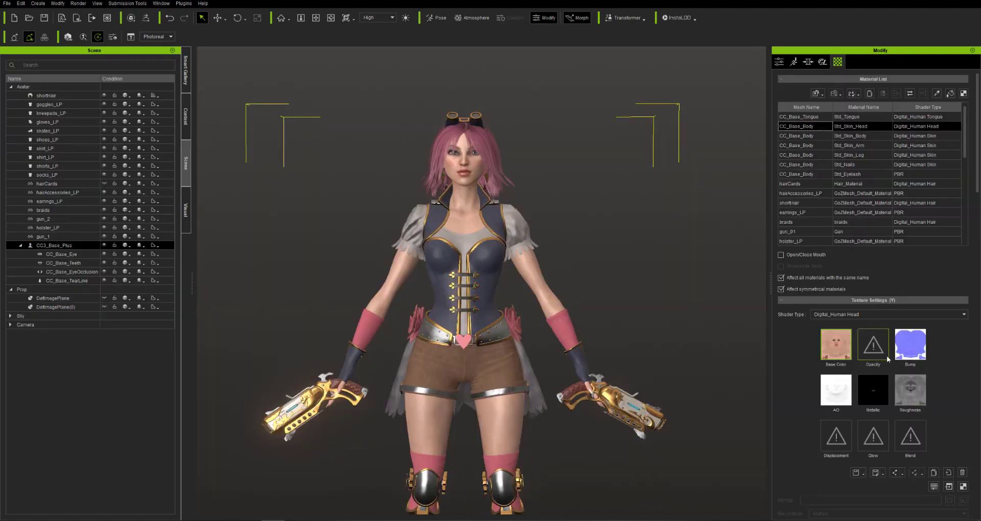
- Open the character's appearance settings and activate the skin editor
{"action": "left_click", "coordinate": [823, 62]}
{"action": "left_click", "coordinate": [780, 92]}
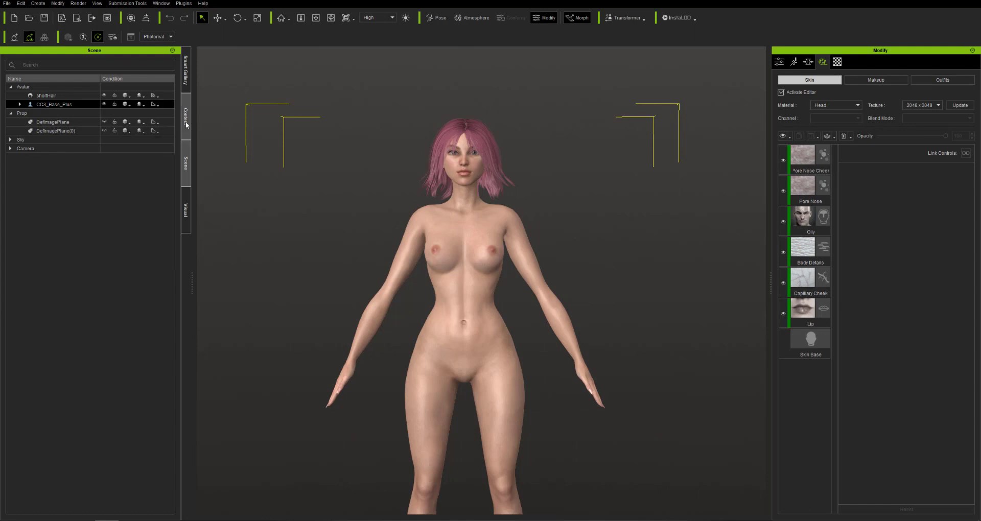
{"action": "scroll", "coordinate": [639, 208], "scroll_direction": "up", "scroll_amount": 3}
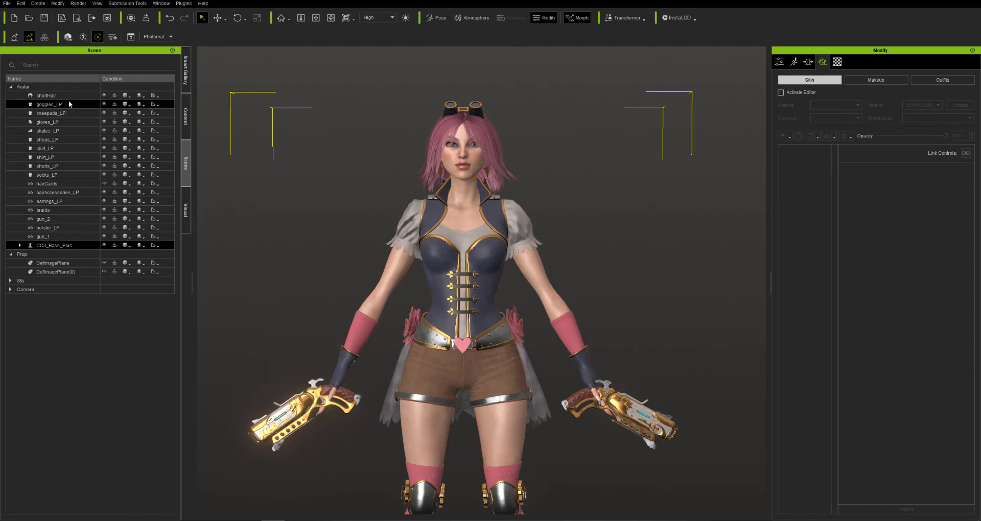
- Save the project and activate the skin editor on the base character
{"action": "left_click", "coordinate": [7, 3]}
{"action": "left_click", "coordinate": [31, 50]}
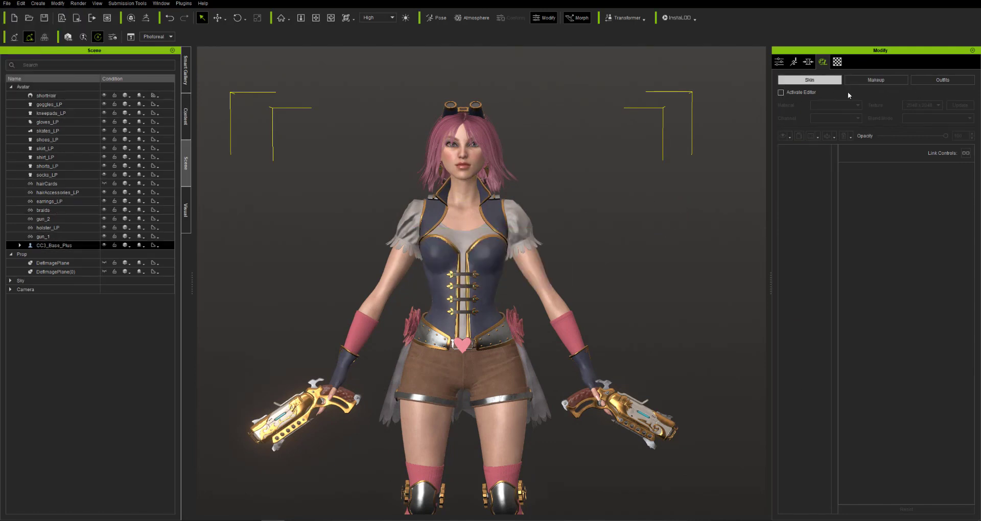
{"action": "left_click", "coordinate": [781, 92]}
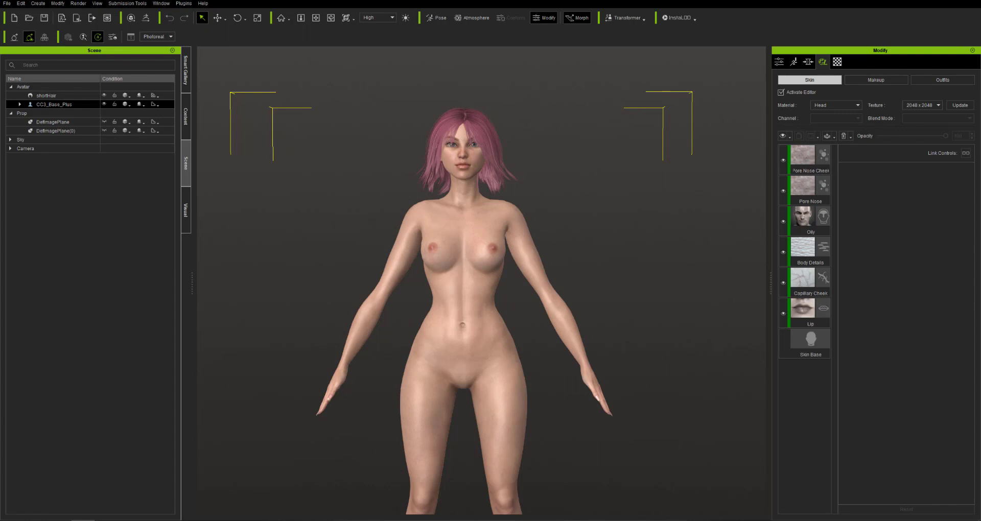
- Switch to the head's makeup layers and open the Eyebrow layer's texture settings
{"action": "scroll", "coordinate": [583, 166], "scroll_direction": "up", "scroll_amount": 2}
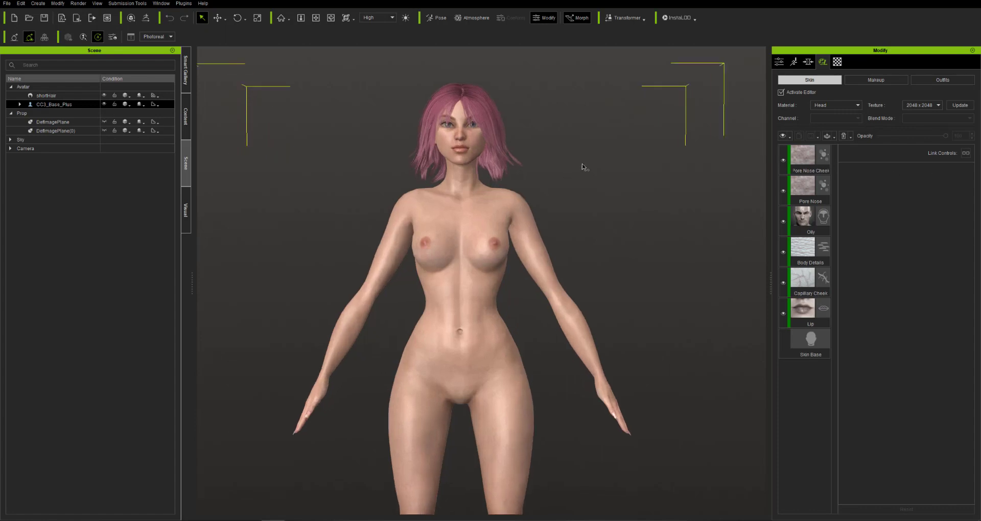
{"action": "middle_click_drag", "start_coordinate": [583, 166], "coordinate": [585, 283]}
{"action": "right_click_drag", "start_coordinate": [585, 284], "coordinate": [579, 241]}
{"action": "scroll", "coordinate": [579, 240], "scroll_direction": "up", "scroll_amount": 4}
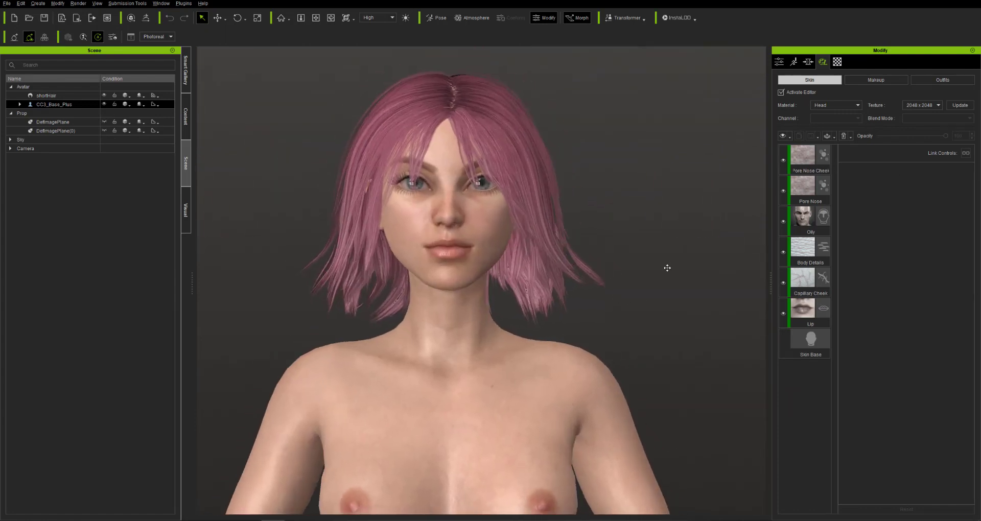
{"action": "left_click", "coordinate": [882, 80]}
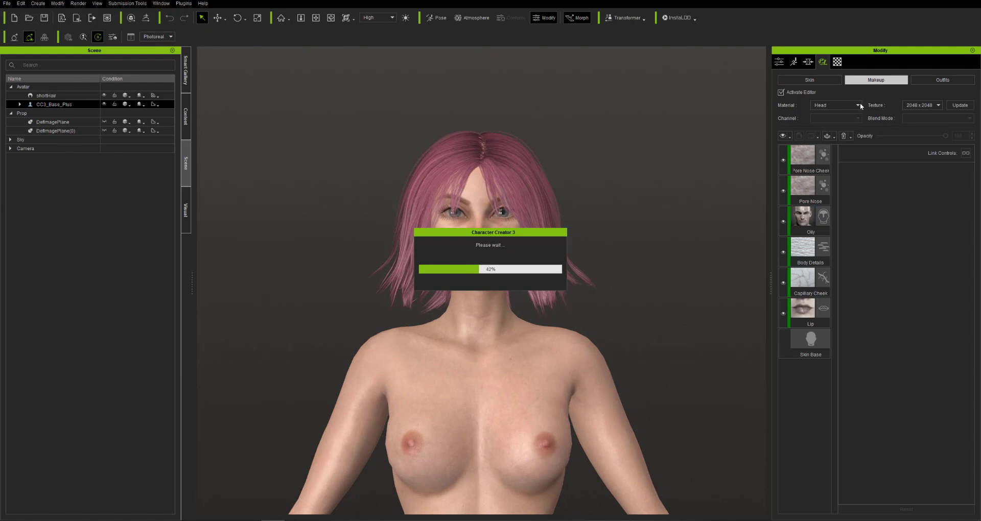
{"action": "left_click", "coordinate": [811, 376]}
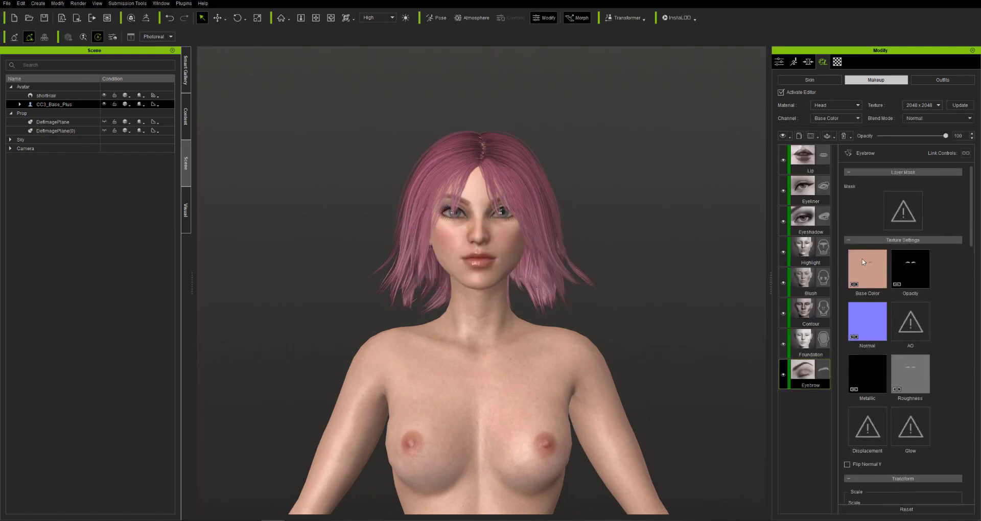
{"action": "scroll", "coordinate": [879, 205], "scroll_direction": "down", "scroll_amount": 1}
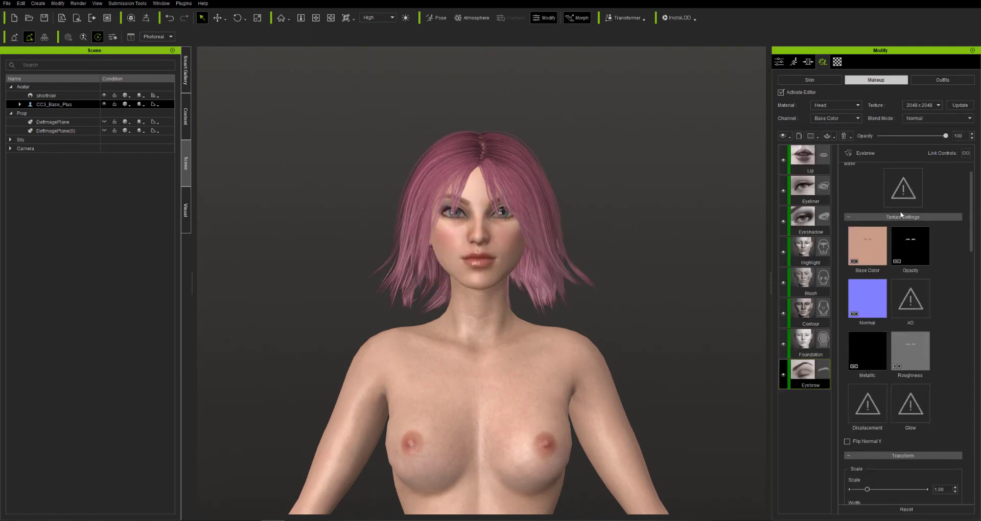
- Start saving the Eyebrow layer's base color texture and create an exports folder in WORK > CC3
{"action": "right_click", "coordinate": [871, 244]}
{"action": "left_click", "coordinate": [907, 258]}
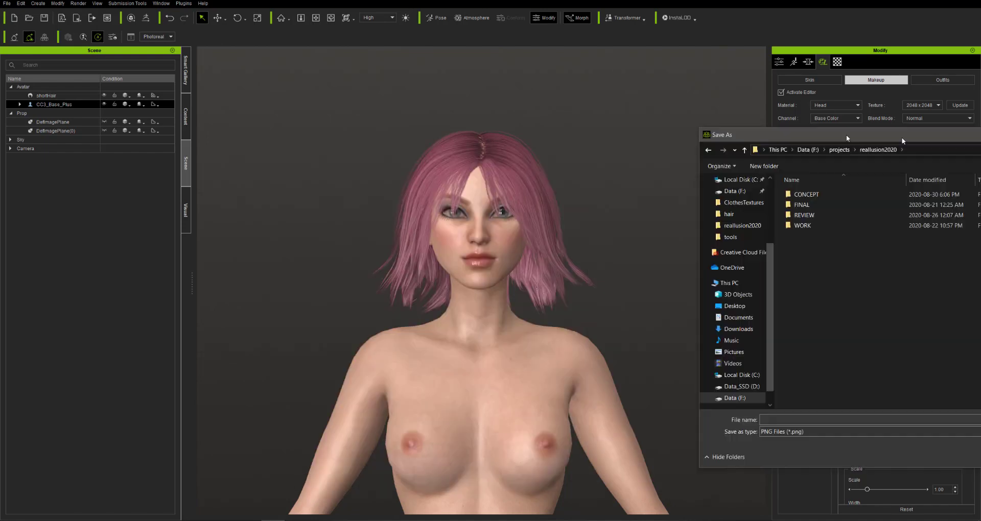
{"action": "left_click_drag", "start_coordinate": [846, 133], "coordinate": [565, 130]}
{"action": "double_click", "coordinate": [531, 223]}
{"action": "double_click", "coordinate": [533, 201]}
{"action": "left_click", "coordinate": [486, 163]}
{"action": "type", "text": "exports"}
{"action": "key", "text": "Return"}
{"action": "double_click", "coordinate": [531, 192]}
- Create an eyebrows folder inside exports and save the base color texture there as eyebrow_diffuse in PNG format
{"action": "left_click", "coordinate": [486, 163]}
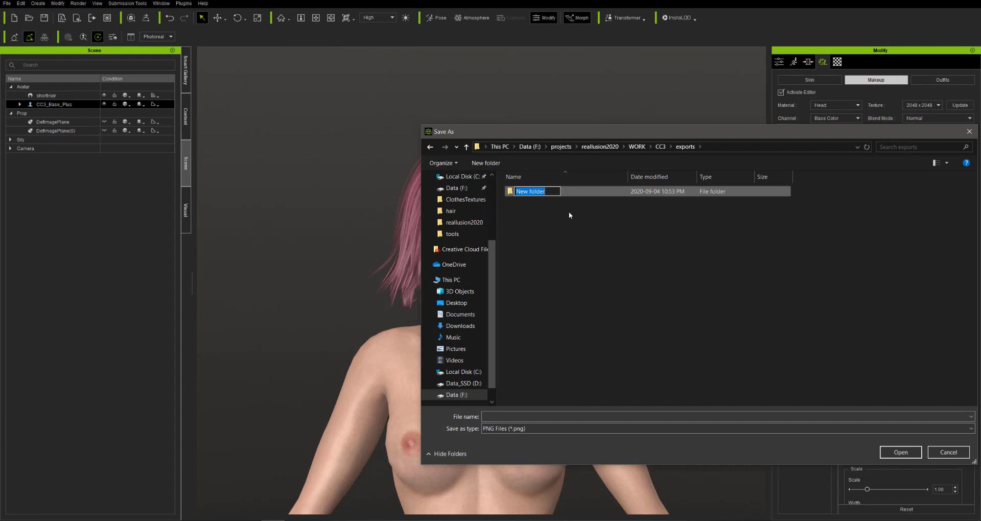
{"action": "type", "text": "eyebrows"}
{"action": "key", "text": "Return"}
{"action": "double_click", "coordinate": [541, 192]}
{"action": "left_click", "coordinate": [544, 417]}
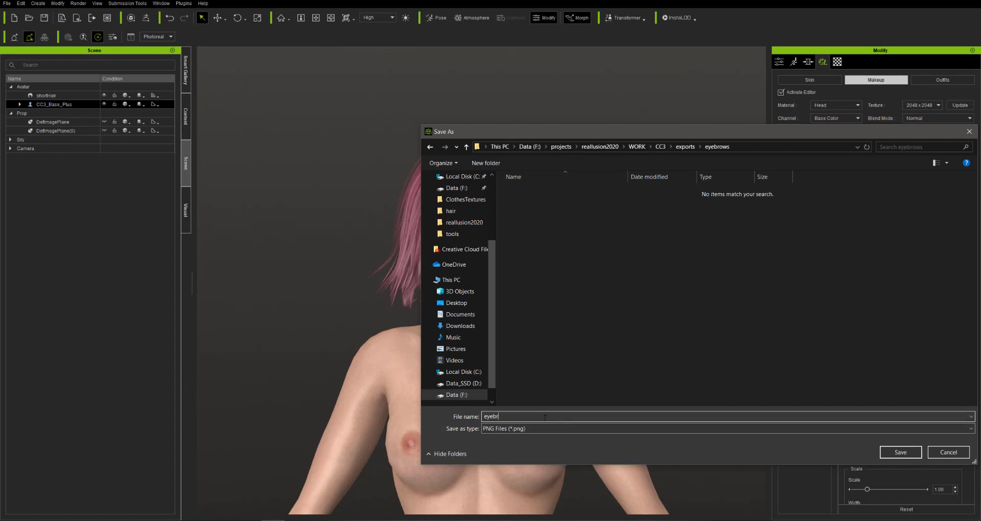
{"action": "type", "text": "eyebrow_diffuse"}
{"action": "key", "text": "Return"}
- Save the Eyebrow layer's opacity texture as eyebrow_alpha in the eyebrows folder
{"action": "right_click", "coordinate": [912, 246]}
{"action": "right_click", "coordinate": [906, 243]}
{"action": "left_click", "coordinate": [923, 259]}
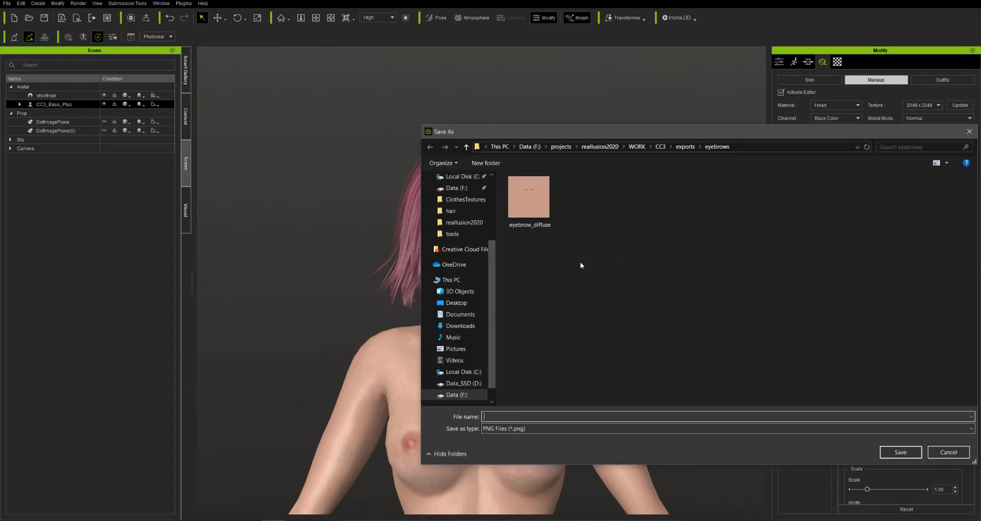
{"action": "left_click", "coordinate": [529, 204]}
{"action": "left_click", "coordinate": [566, 416]}
{"action": "key", "text": "BackSpace"}
{"action": "key", "text": "BackSpace"}
{"action": "key", "text": "BackSpace"}
{"action": "key", "text": "BackSpace"}
{"action": "key", "text": "BackSpace"}
{"action": "key", "text": "BackSpace"}
{"action": "key", "text": "BackSpace"}
{"action": "type", "text": "alpha"}
{"action": "key", "text": "Return"}
- Save the Eyebrow layer's normal texture as eyebrow_normal in the same folder
{"action": "left_click", "coordinate": [879, 301]}
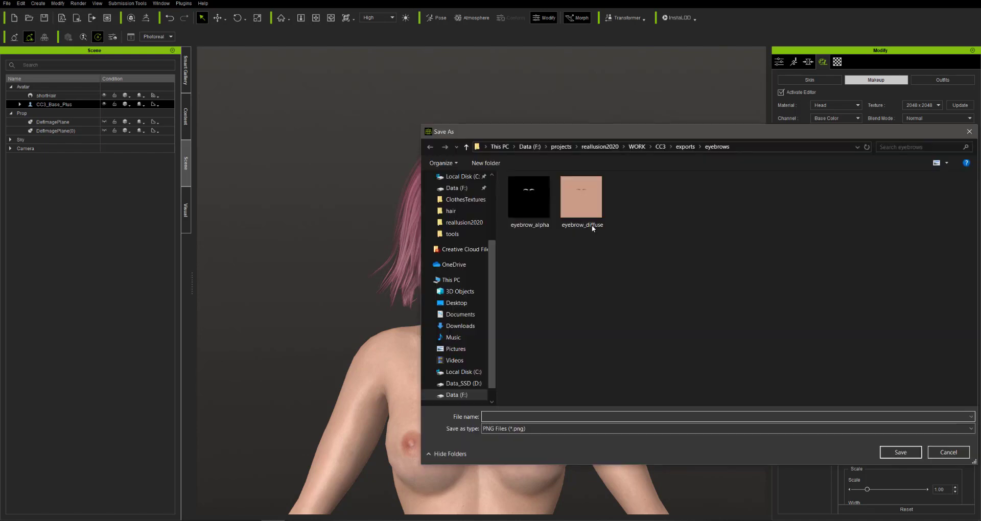
{"action": "key", "text": "BackSpace"}
{"action": "key", "text": "BackSpace"}
{"action": "key", "text": "BackSpace"}
{"action": "key", "text": "BackSpace"}
{"action": "key", "text": "BackSpace"}
{"action": "type", "text": "normal"}
{"action": "key", "text": "Return"}
- Save the Eyebrow layer's roughness texture as eyebrow_roughness in the same folder
{"action": "right_click", "coordinate": [913, 352]}
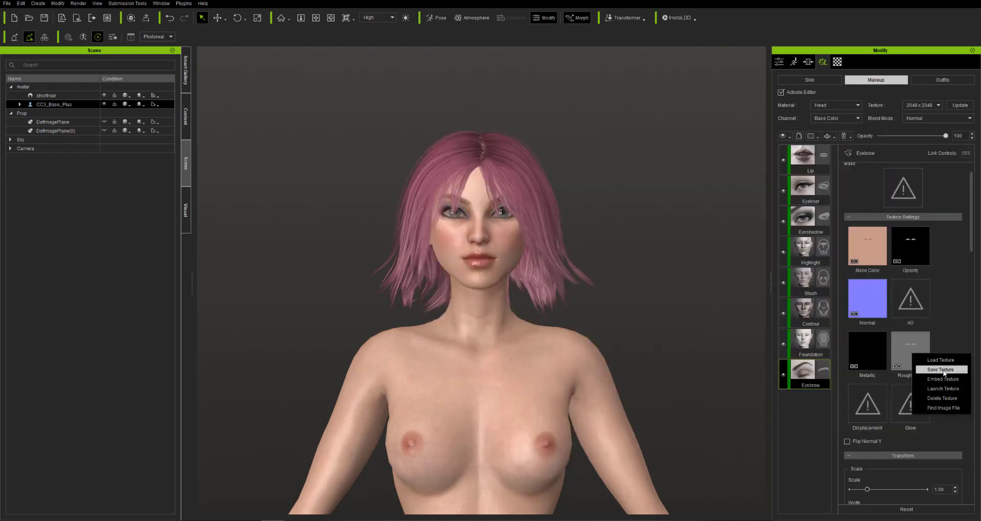
{"action": "left_click", "coordinate": [945, 369]}
{"action": "left_click", "coordinate": [633, 201]}
{"action": "left_click", "coordinate": [612, 420]}
{"action": "key", "text": "BackSpace"}
{"action": "key", "text": "BackSpace"}
{"action": "key", "text": "BackSpace"}
{"action": "key", "text": "BackSpace"}
{"action": "key", "text": "BackSpace"}
{"action": "key", "text": "BackSpace"}
{"action": "type", "text": "roughness"}
{"action": "key", "text": "Return"}
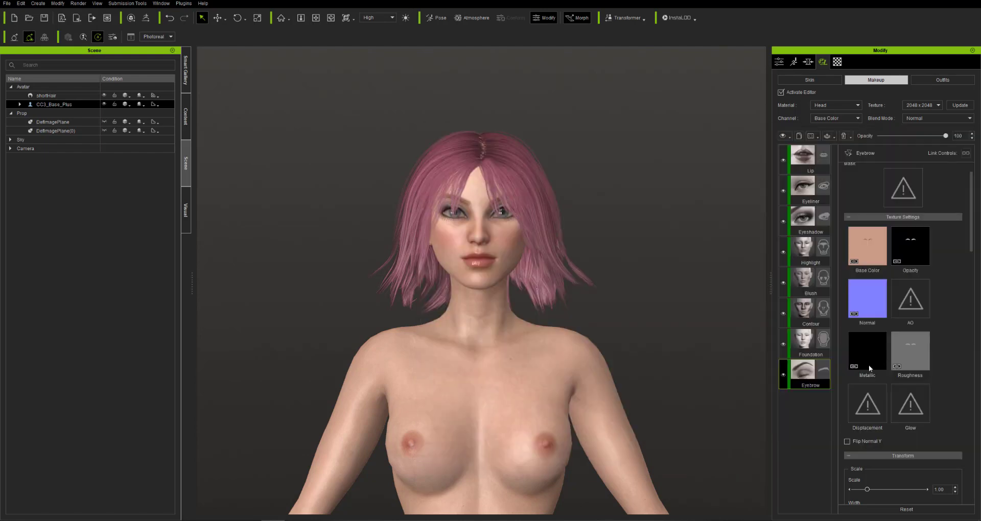
- Try different bevel expansion values on the Eyebrow layer while viewing the face up close
{"action": "scroll", "coordinate": [932, 289], "scroll_direction": "down", "scroll_amount": 6}
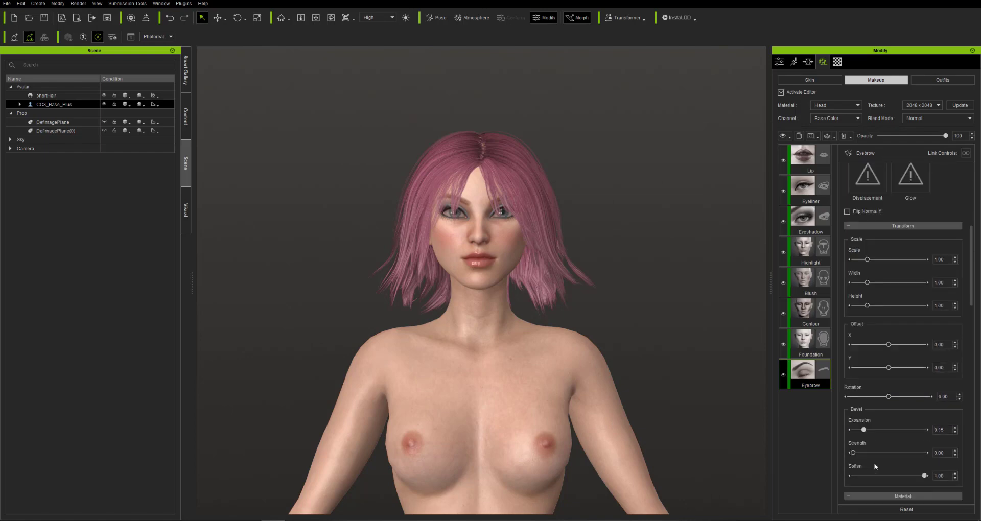
{"action": "left_click_drag", "start_coordinate": [888, 361], "coordinate": [843, 363]}
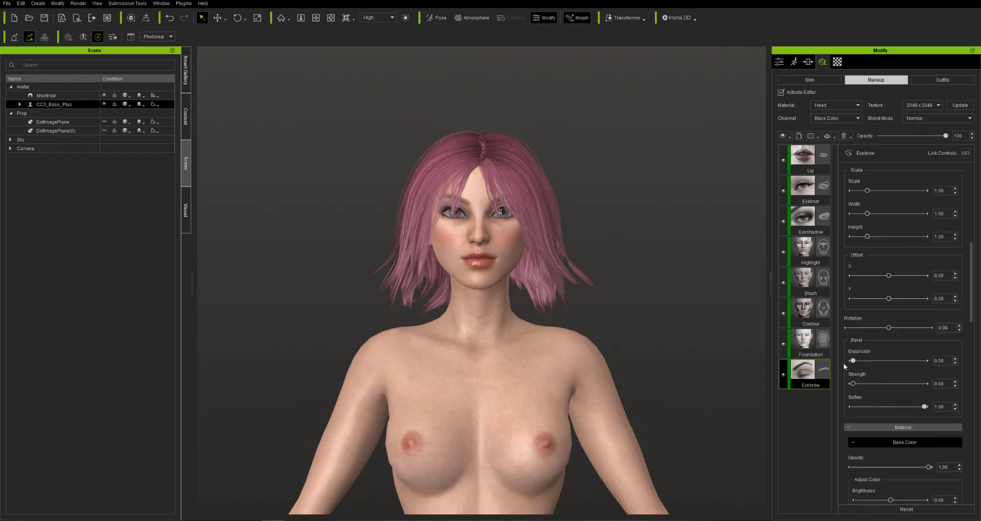
{"action": "scroll", "coordinate": [756, 255], "scroll_direction": "up", "scroll_amount": 6}
{"action": "middle_click_drag", "start_coordinate": [760, 230], "coordinate": [750, 302]}
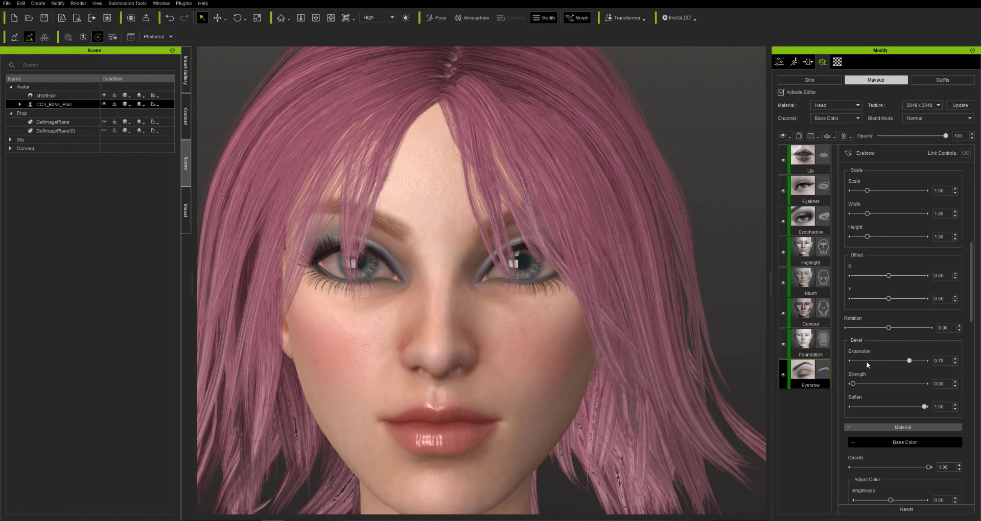
{"action": "left_click", "coordinate": [892, 383]}
{"action": "left_click_drag", "start_coordinate": [952, 407], "coordinate": [953, 407]}
- Try a different scale for the eyebrows and set it back to 1
{"action": "scroll", "coordinate": [873, 224], "scroll_direction": "up", "scroll_amount": 1}
{"action": "mouse_move", "coordinate": [867, 214]}
{"action": "left_mouse_down"}
{"action": "mouse_move", "coordinate": [897, 223]}
{"action": "mouse_move", "coordinate": [868, 210]}
{"action": "left_mouse_up"}
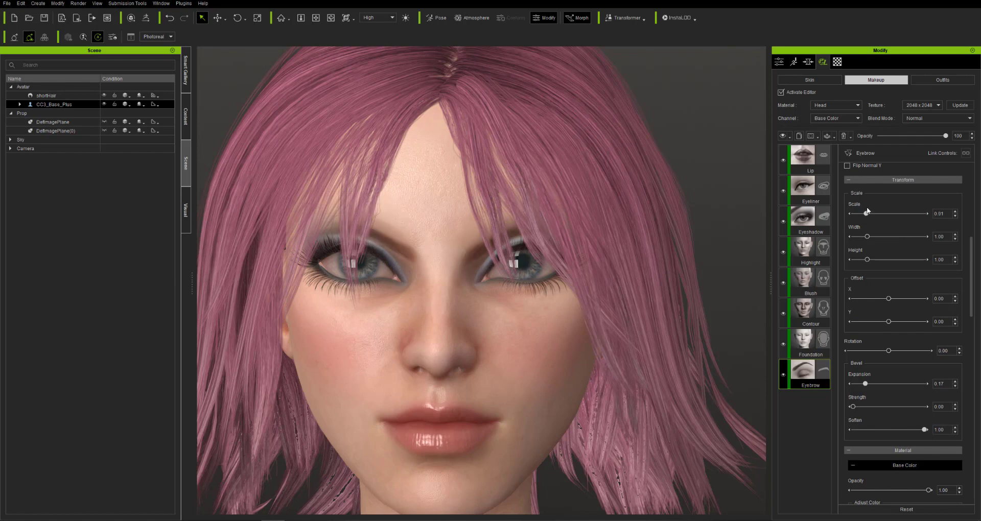
{"action": "type", "text": "1"}
{"action": "key", "text": "Return"}
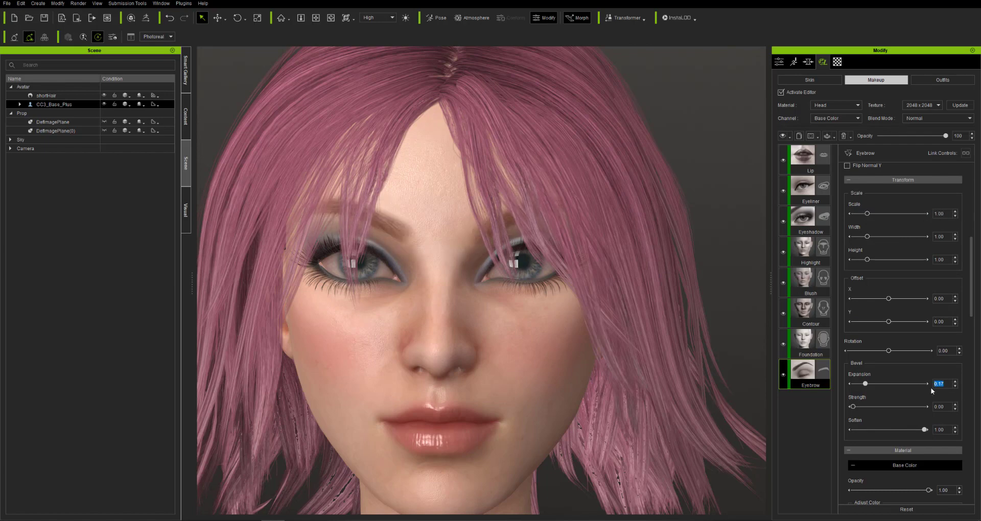
- Tint the eyebrows pink with a base color hue of -0.07, saturation of 0.02 and brightness of 0.03
{"action": "scroll", "coordinate": [874, 382], "scroll_direction": "down", "scroll_amount": 8}
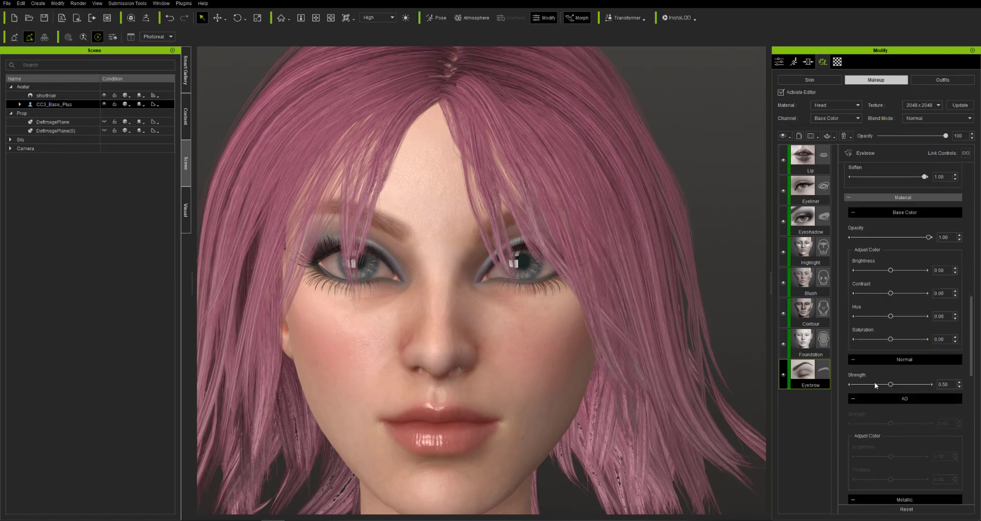
{"action": "scroll", "coordinate": [880, 335], "scroll_direction": "up", "scroll_amount": 5}
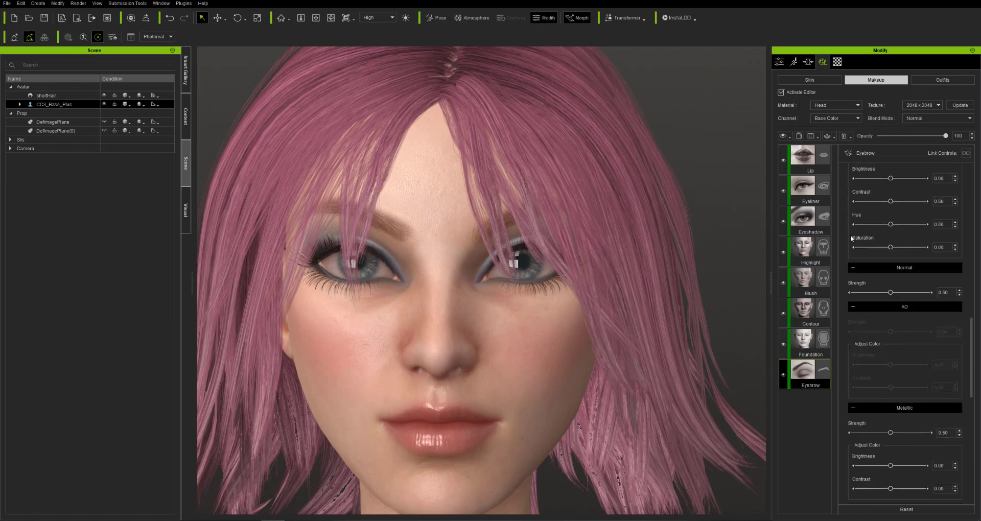
{"action": "mouse_move", "coordinate": [890, 338]}
{"action": "left_mouse_down"}
{"action": "mouse_move", "coordinate": [900, 338]}
{"action": "mouse_move", "coordinate": [888, 337]}
{"action": "left_mouse_up"}
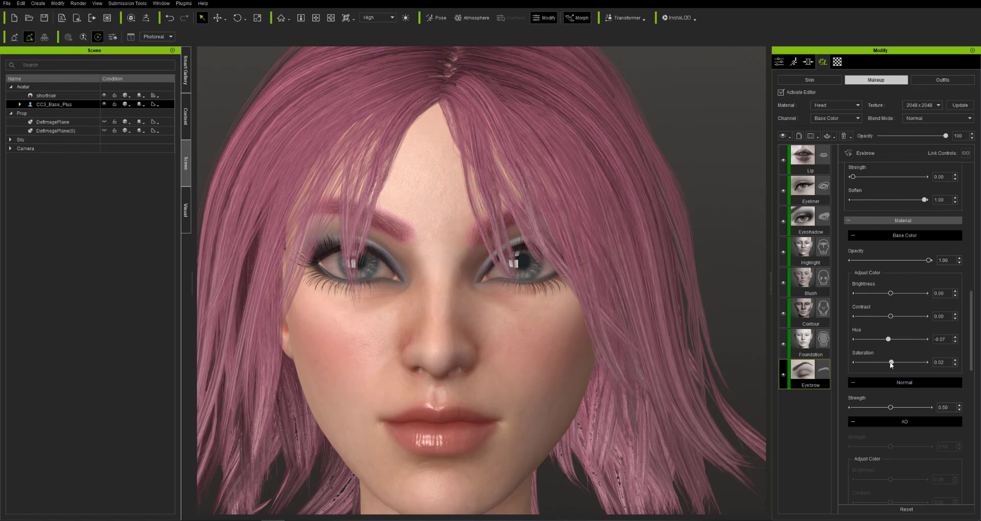
{"action": "mouse_move", "coordinate": [890, 294]}
{"action": "left_mouse_down"}
{"action": "mouse_move", "coordinate": [882, 294]}
{"action": "mouse_move", "coordinate": [894, 294]}
{"action": "left_mouse_up"}
{"action": "left_click_drag", "start_coordinate": [894, 293], "coordinate": [892, 294]}
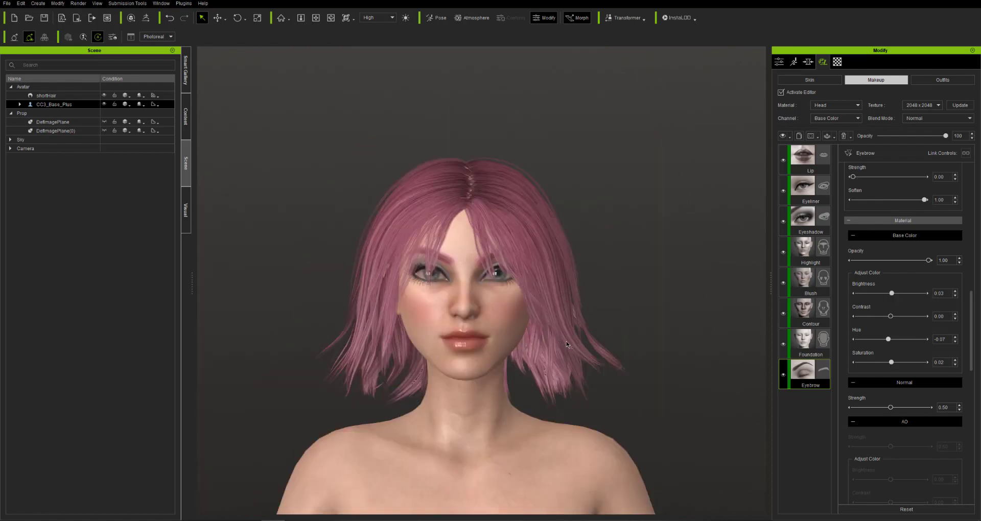
- Try offsetting the eyebrows vertically to -0.25 and horizontally, and return both offsets to 0
{"action": "scroll", "coordinate": [624, 252], "scroll_direction": "up", "scroll_amount": 2}
{"action": "middle_click_drag", "start_coordinate": [629, 252], "coordinate": [587, 253]}
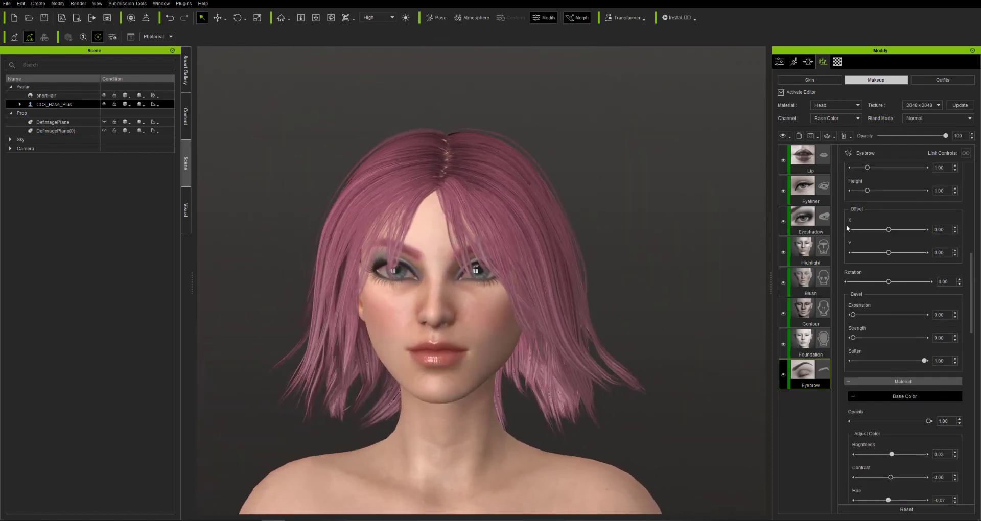
{"action": "left_click_drag", "start_coordinate": [888, 253], "coordinate": [879, 253]}
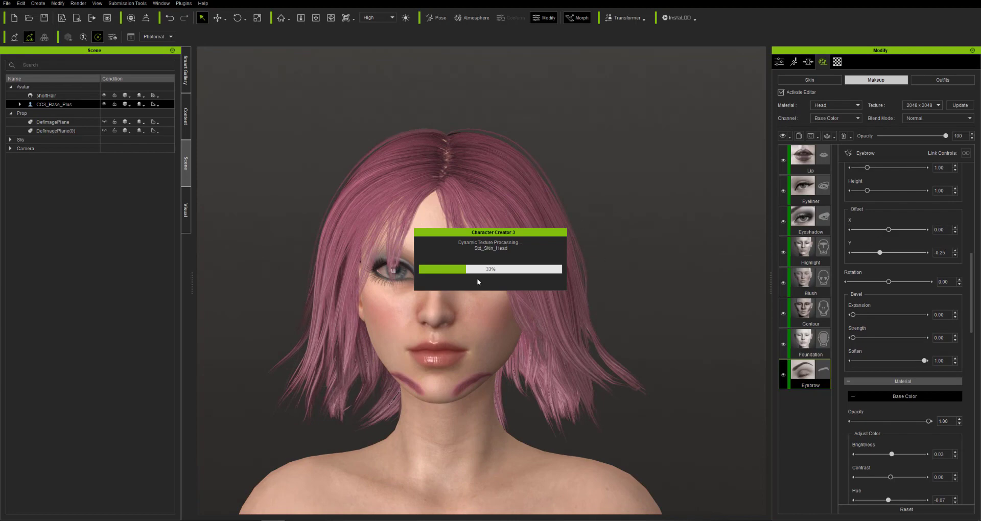
{"action": "left_click_drag", "start_coordinate": [888, 230], "coordinate": [886, 230]}
{"action": "left_click", "coordinate": [954, 227]}
- Widen the eyebrows to 1.24 and slightly reduce their height
{"action": "scroll", "coordinate": [899, 204], "scroll_direction": "up", "scroll_amount": 1}
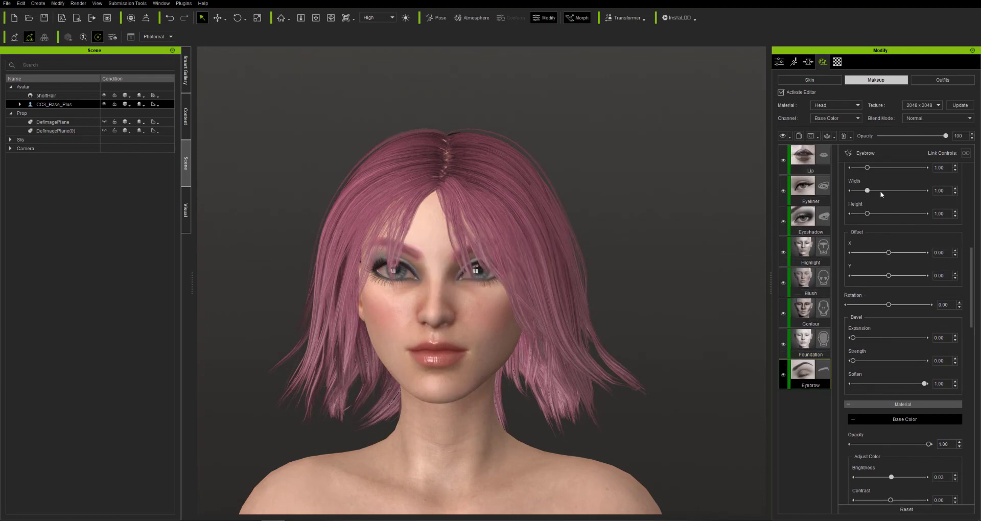
{"action": "left_click_drag", "start_coordinate": [867, 190], "coordinate": [861, 190]}
{"action": "left_click_drag", "start_coordinate": [867, 214], "coordinate": [866, 214]}
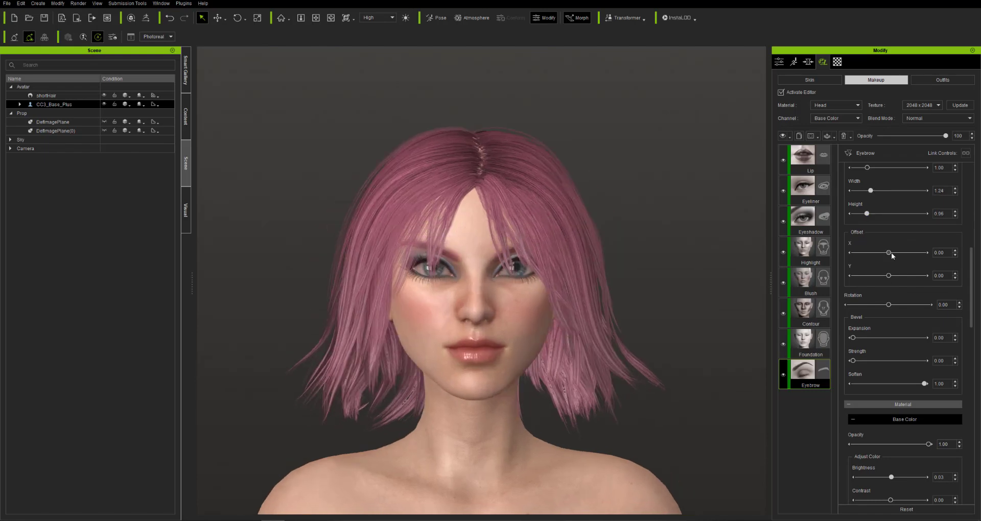
- Refine the eyebrows' shape and position with scale 0.71, width 1.29, height 1.02 and Y offset 0.05
{"action": "left_click_drag", "start_coordinate": [891, 253], "coordinate": [891, 279]}
{"action": "scroll", "coordinate": [611, 271], "scroll_direction": "up", "scroll_amount": 2}
{"action": "left_click_drag", "start_coordinate": [871, 190], "coordinate": [863, 191]}
{"action": "scroll", "coordinate": [851, 192], "scroll_direction": "up", "scroll_amount": 1}
{"action": "left_click_drag", "start_coordinate": [889, 298], "coordinate": [893, 300]}
{"action": "mouse_move", "coordinate": [871, 213]}
{"action": "left_mouse_down"}
{"action": "mouse_move", "coordinate": [867, 237]}
{"action": "mouse_move", "coordinate": [872, 221]}
{"action": "left_mouse_up"}
{"action": "scroll", "coordinate": [680, 290], "scroll_direction": "down", "scroll_amount": 3}
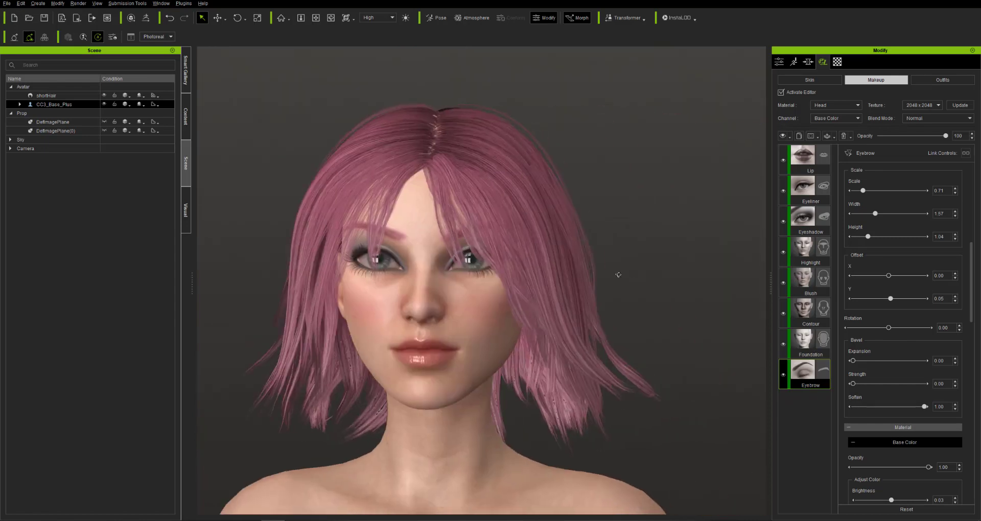
{"action": "scroll", "coordinate": [642, 274], "scroll_direction": "down", "scroll_amount": 3}
{"action": "scroll", "coordinate": [642, 274], "scroll_direction": "up", "scroll_amount": 4}
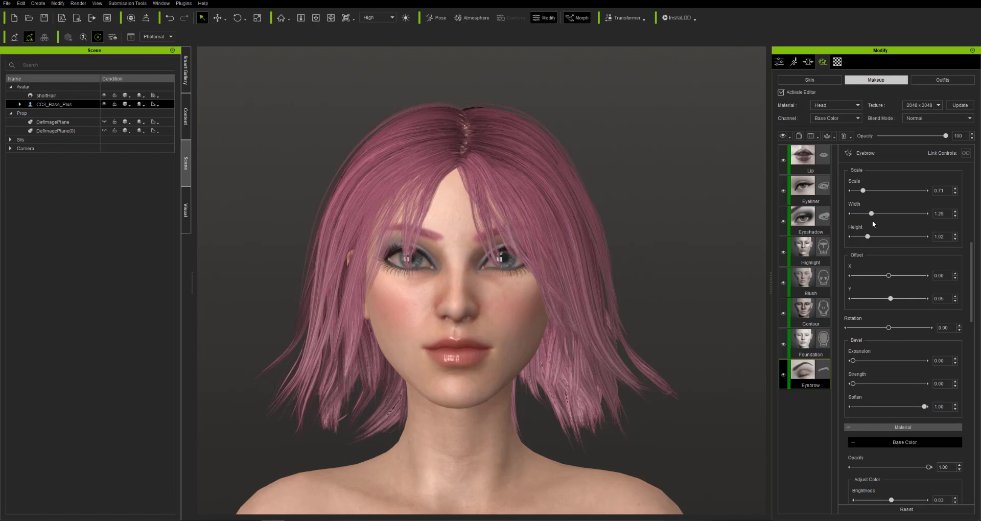
- Widen the eyebrows to 1.37 and check how they look on the character
{"action": "scroll", "coordinate": [563, 282], "scroll_direction": "down", "scroll_amount": 3}
{"action": "mouse_move", "coordinate": [610, 314]}
{"action": "right_mouse_down"}
{"action": "mouse_move", "coordinate": [560, 296]}
{"action": "mouse_move", "coordinate": [557, 271]}
{"action": "mouse_move", "coordinate": [575, 264]}
{"action": "mouse_move", "coordinate": [653, 324]}
{"action": "mouse_move", "coordinate": [584, 325]}
{"action": "mouse_move", "coordinate": [598, 296]}
{"action": "mouse_move", "coordinate": [712, 306]}
{"action": "mouse_move", "coordinate": [623, 306]}
{"action": "right_mouse_up"}
{"action": "scroll", "coordinate": [558, 269], "scroll_direction": "up", "scroll_amount": 4}
{"action": "scroll", "coordinate": [572, 284], "scroll_direction": "down", "scroll_amount": 4}
{"action": "scroll", "coordinate": [585, 324], "scroll_direction": "down", "scroll_amount": 3}
{"action": "left_click", "coordinate": [930, 80]}
{"action": "left_click", "coordinate": [884, 80]}
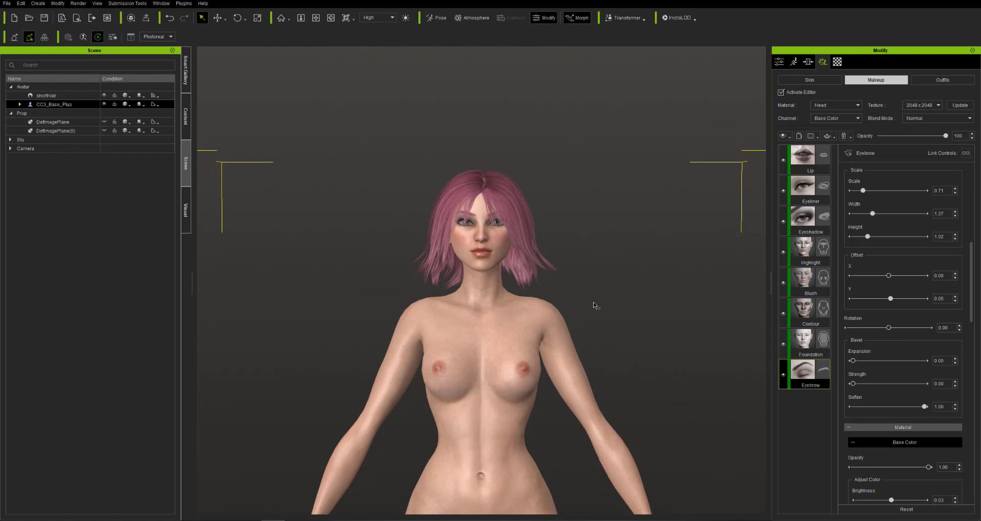
- Switch to editing the skin layers and find the Manicure preset among the skin presets
{"action": "left_click", "coordinate": [817, 81]}
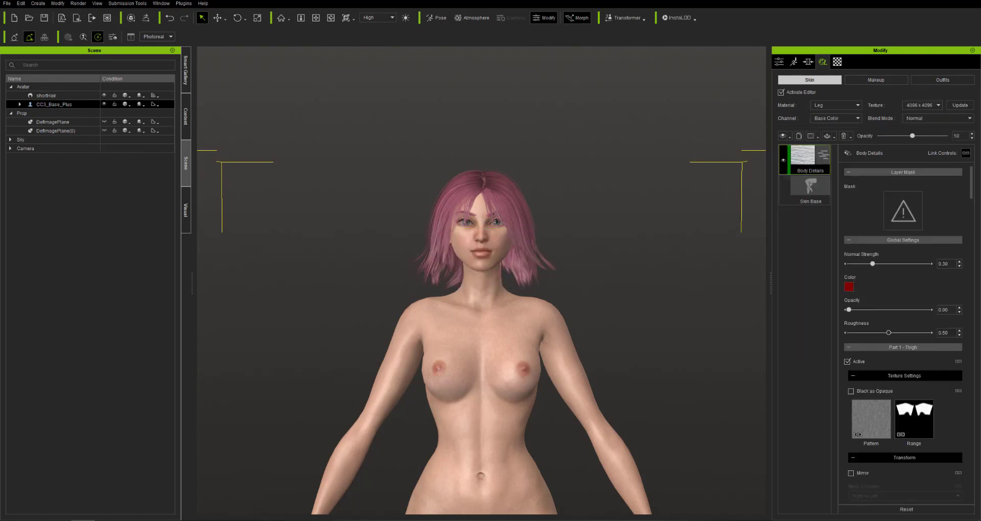
{"action": "right_click", "coordinate": [809, 160]}
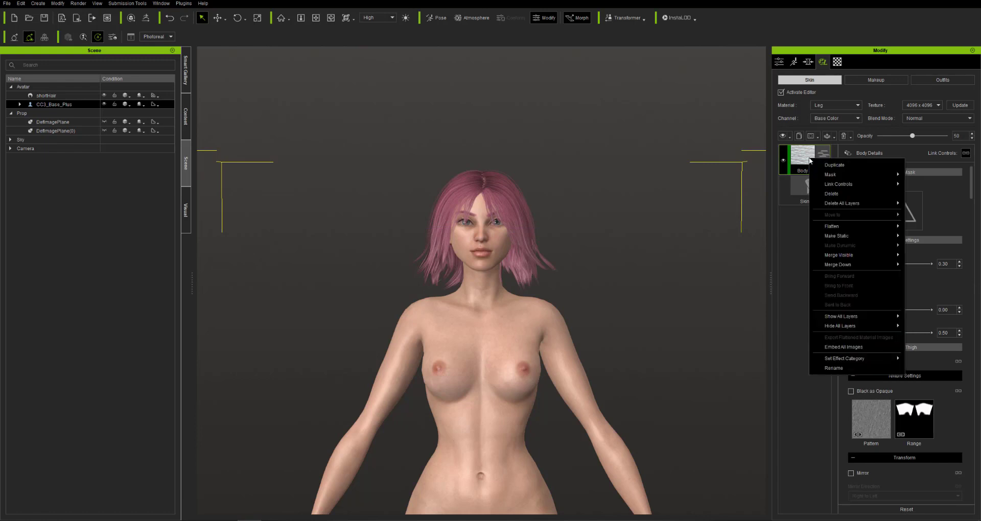
{"action": "left_click", "coordinate": [186, 69]}
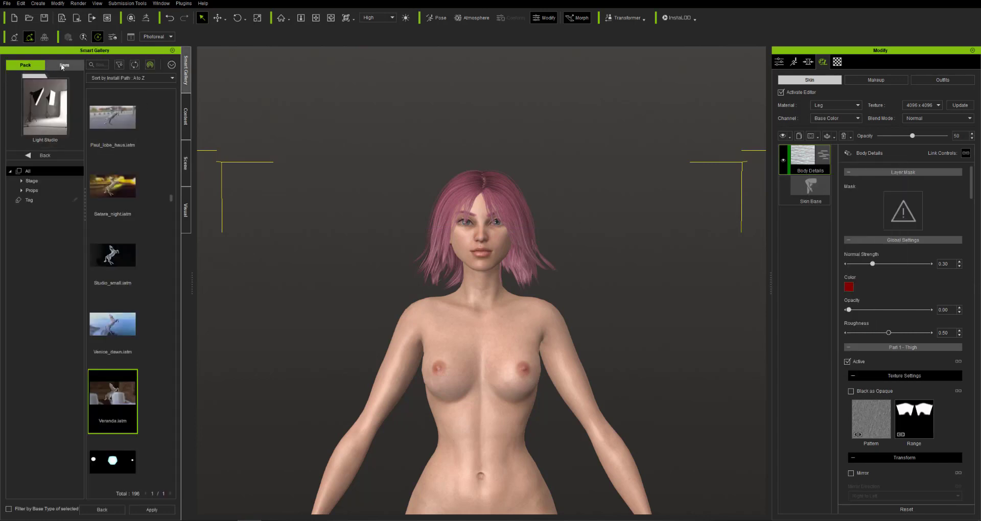
{"action": "left_click", "coordinate": [40, 117]}
{"action": "scroll", "coordinate": [117, 174], "scroll_direction": "down", "scroll_amount": 3}
{"action": "left_click", "coordinate": [34, 108]}
{"action": "scroll", "coordinate": [142, 303], "scroll_direction": "down", "scroll_amount": 5}
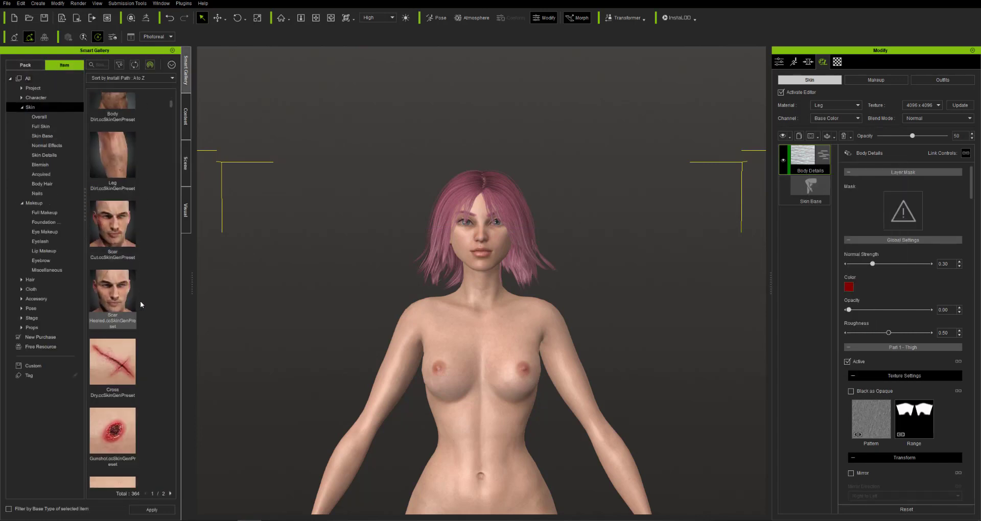
{"action": "left_click_drag", "start_coordinate": [171, 105], "coordinate": [190, 334]}
{"action": "scroll", "coordinate": [230, 250], "scroll_direction": "down", "scroll_amount": 3}
{"action": "left_click", "coordinate": [127, 239]}
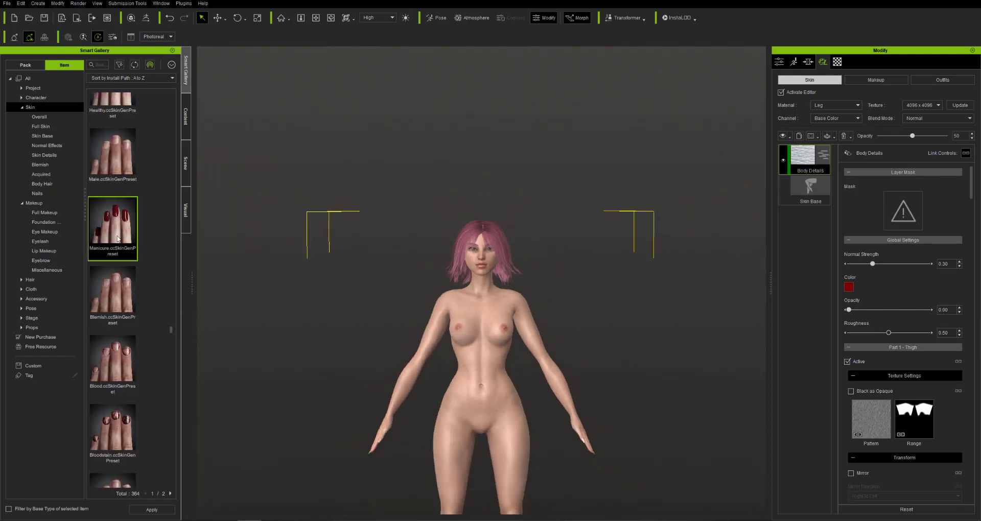
- Switch the edited material to Nails and apply the Manicure preset to the character
{"action": "scroll", "coordinate": [151, 312], "scroll_direction": "down", "scroll_amount": 2}
{"action": "scroll", "coordinate": [152, 309], "scroll_direction": "up", "scroll_amount": 1}
{"action": "left_click", "coordinate": [824, 104]}
{"action": "left_click", "coordinate": [824, 138]}
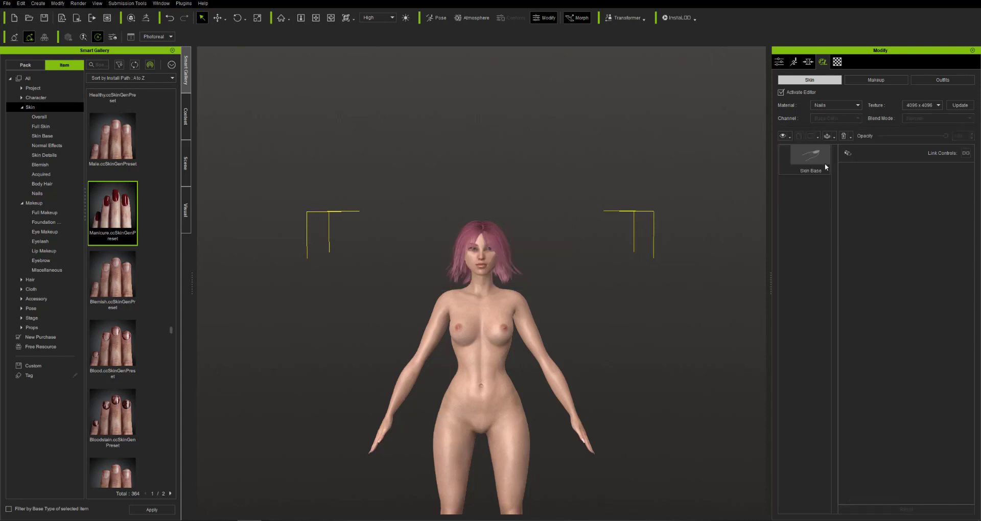
{"action": "left_click", "coordinate": [943, 192]}
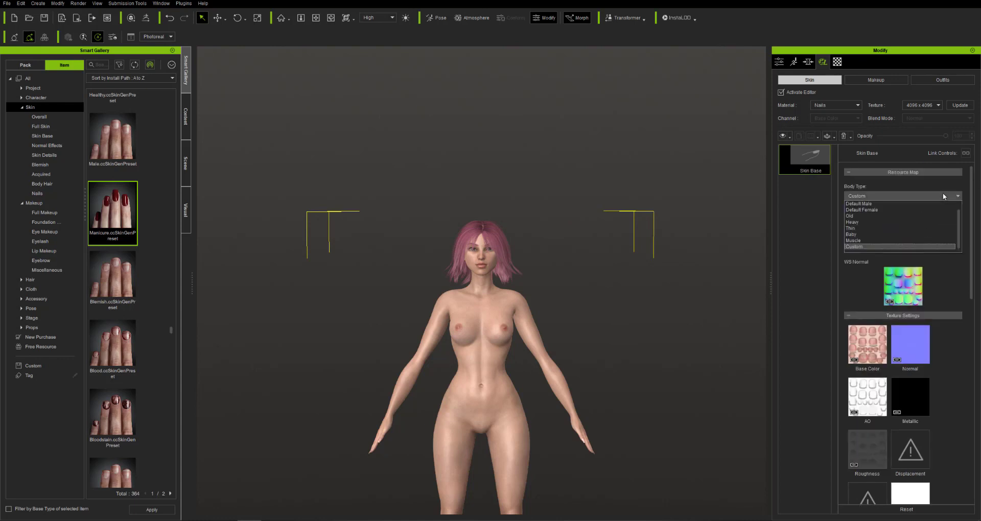
{"action": "left_click", "coordinate": [942, 194]}
{"action": "left_click_drag", "start_coordinate": [111, 210], "coordinate": [470, 248]}
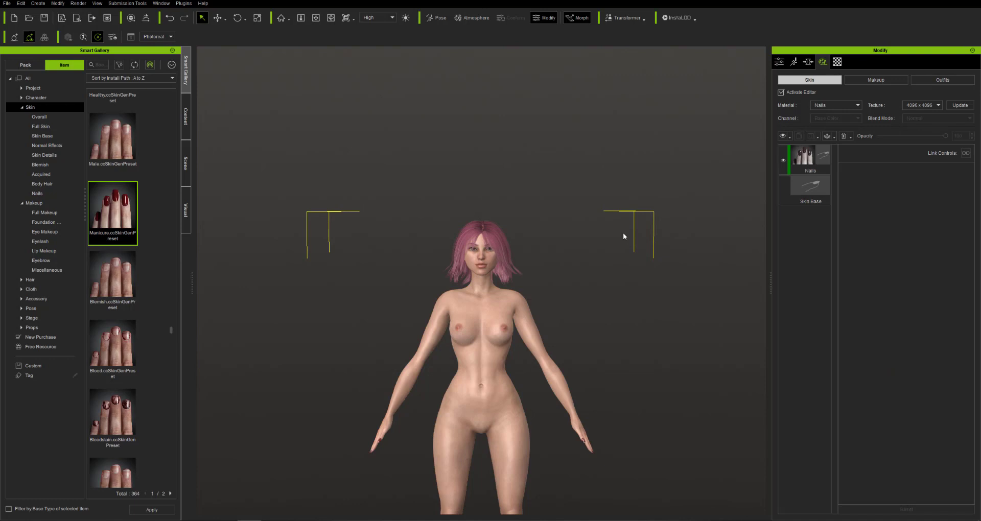
- Change the manicure layer's nail color to a very dark grey
{"action": "scroll", "coordinate": [636, 398], "scroll_direction": "up", "scroll_amount": 1}
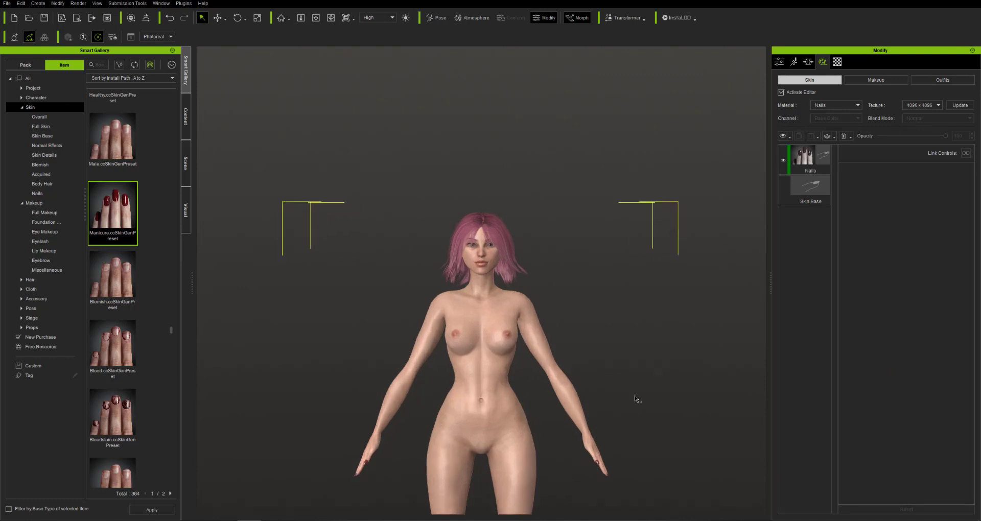
{"action": "right_click_drag", "start_coordinate": [637, 401], "coordinate": [572, 396]}
{"action": "middle_click_drag", "start_coordinate": [572, 395], "coordinate": [582, 230]}
{"action": "scroll", "coordinate": [646, 329], "scroll_direction": "up", "scroll_amount": 6}
{"action": "middle_click_drag", "start_coordinate": [646, 329], "coordinate": [516, 296]}
{"action": "left_click", "coordinate": [808, 159]}
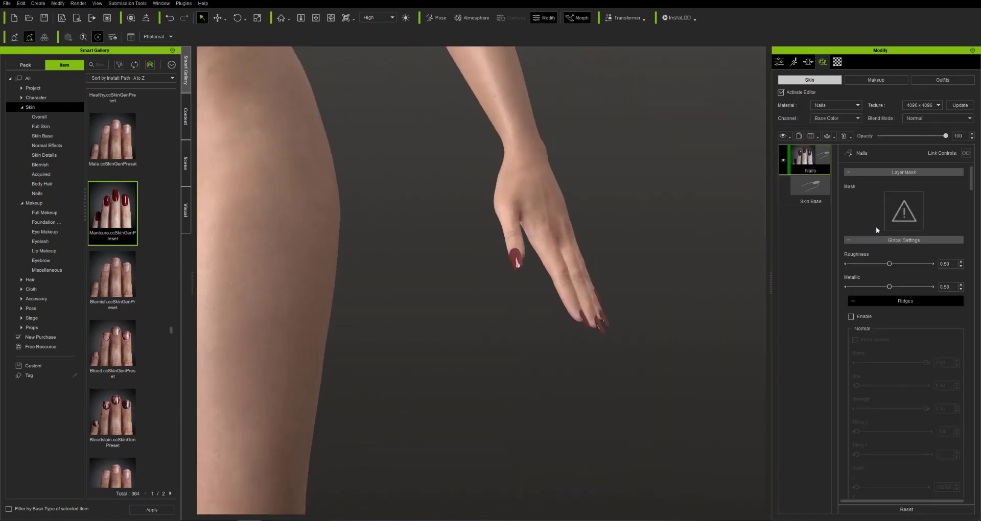
{"action": "scroll", "coordinate": [861, 317], "scroll_direction": "down", "scroll_amount": 5}
{"action": "left_click", "coordinate": [857, 333]}
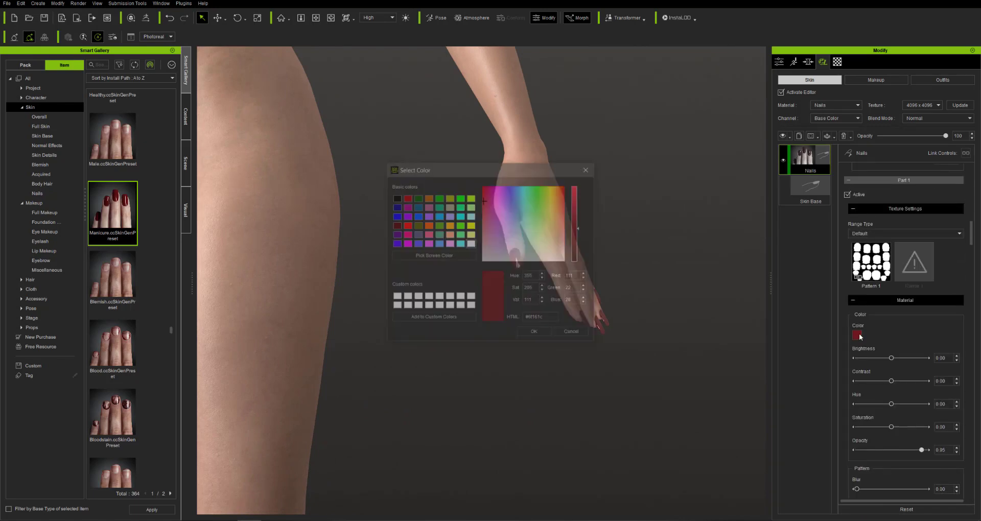
{"action": "left_click", "coordinate": [396, 198]}
{"action": "left_click_drag", "start_coordinate": [576, 260], "coordinate": [576, 248]}
{"action": "left_click_drag", "start_coordinate": [533, 168], "coordinate": [452, 148]}
{"action": "left_click", "coordinate": [454, 314]}
- Switch the edited material to Leg and apply the Spell Symbol tattoo preset from the Acquired skin category
{"action": "right_click_drag", "start_coordinate": [671, 309], "coordinate": [641, 296]}
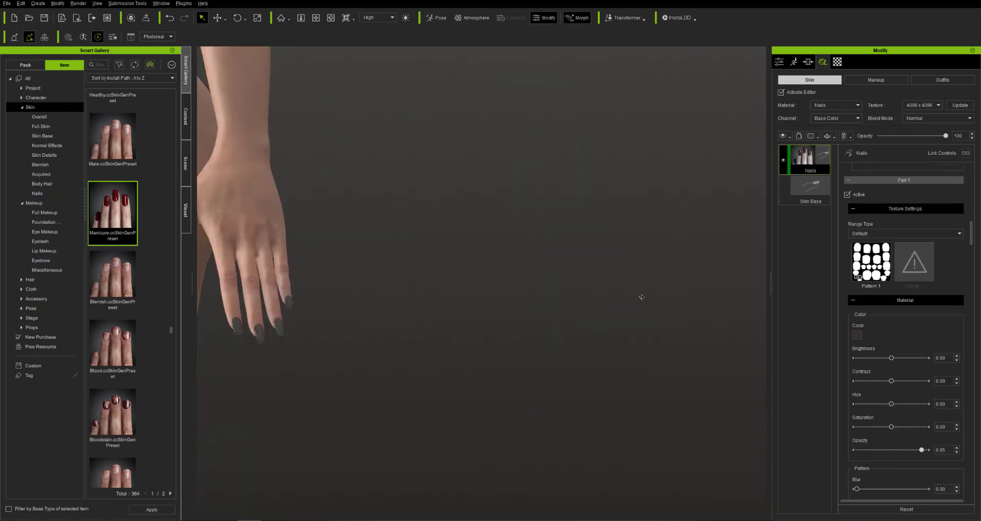
{"action": "scroll", "coordinate": [582, 344], "scroll_direction": "down", "scroll_amount": 5}
{"action": "mouse_move", "coordinate": [581, 343]}
{"action": "right_mouse_down"}
{"action": "mouse_move", "coordinate": [517, 328]}
{"action": "mouse_move", "coordinate": [585, 331]}
{"action": "right_mouse_up"}
{"action": "scroll", "coordinate": [839, 335], "scroll_direction": "down", "scroll_amount": 3}
{"action": "left_click", "coordinate": [839, 106]}
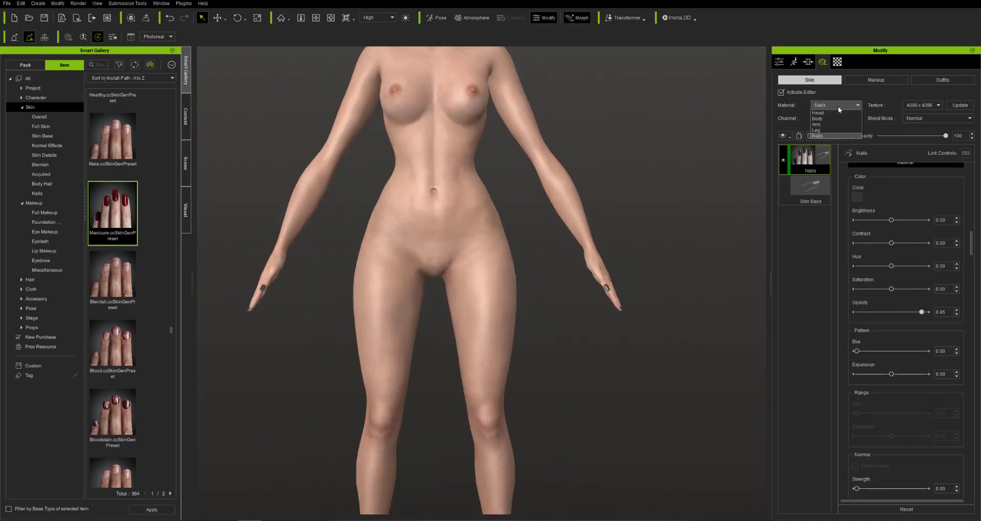
{"action": "left_click", "coordinate": [838, 129]}
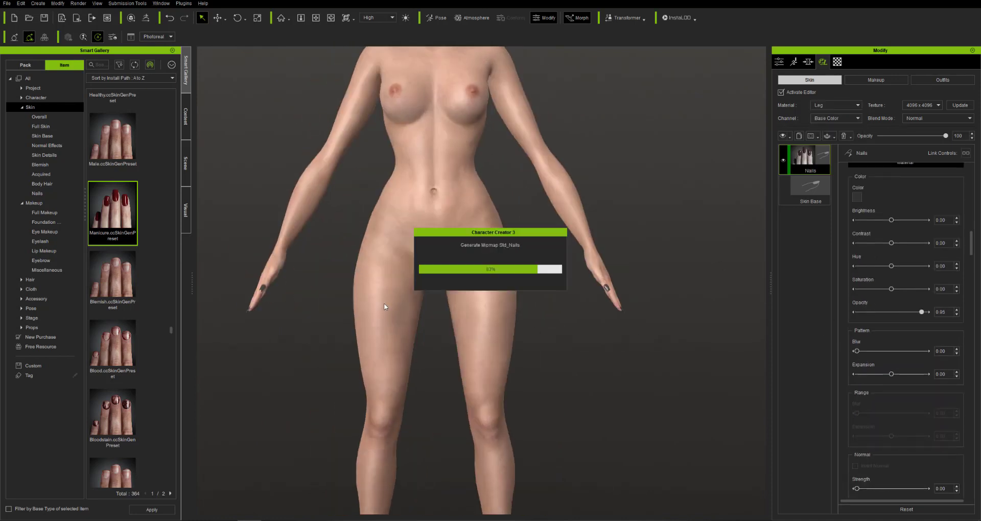
{"action": "left_click", "coordinate": [39, 183]}
{"action": "left_click_drag", "start_coordinate": [170, 117], "coordinate": [179, 486]}
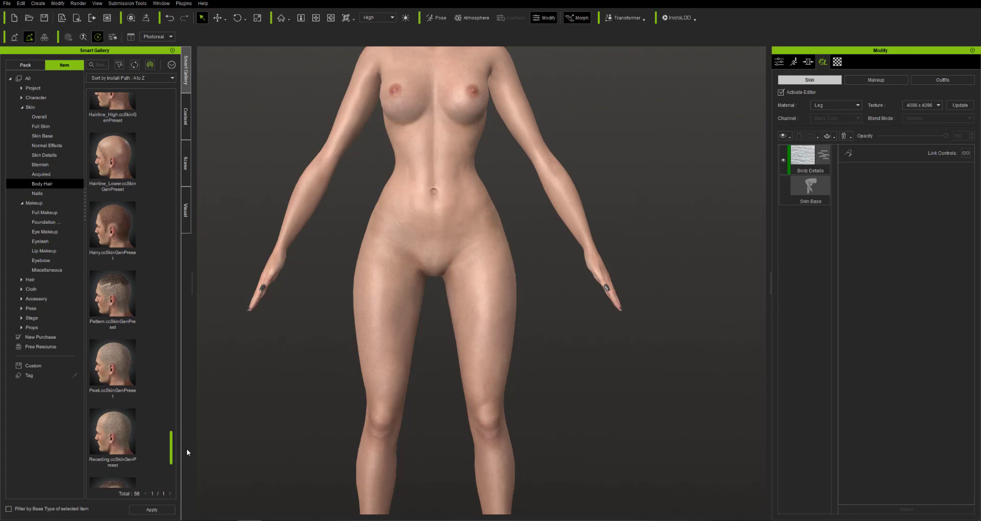
{"action": "left_click", "coordinate": [54, 174]}
{"action": "left_click_drag", "start_coordinate": [173, 133], "coordinate": [184, 361]}
{"action": "double_click", "coordinate": [117, 314]}
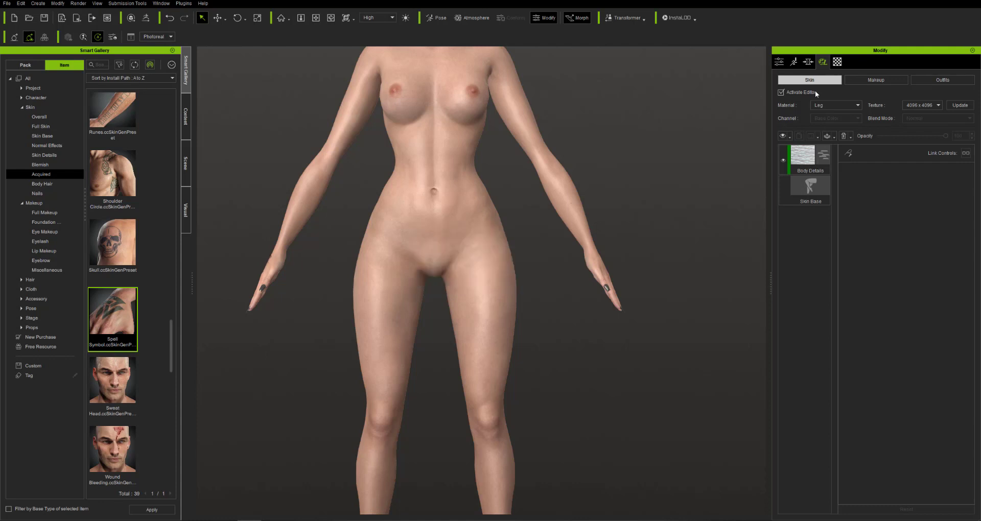
- Look through the other tattoo presets, then move the Spell Symbol tattoo layer from the Arm material to Leg
{"action": "scroll", "coordinate": [127, 266], "scroll_direction": "up", "scroll_amount": 10}
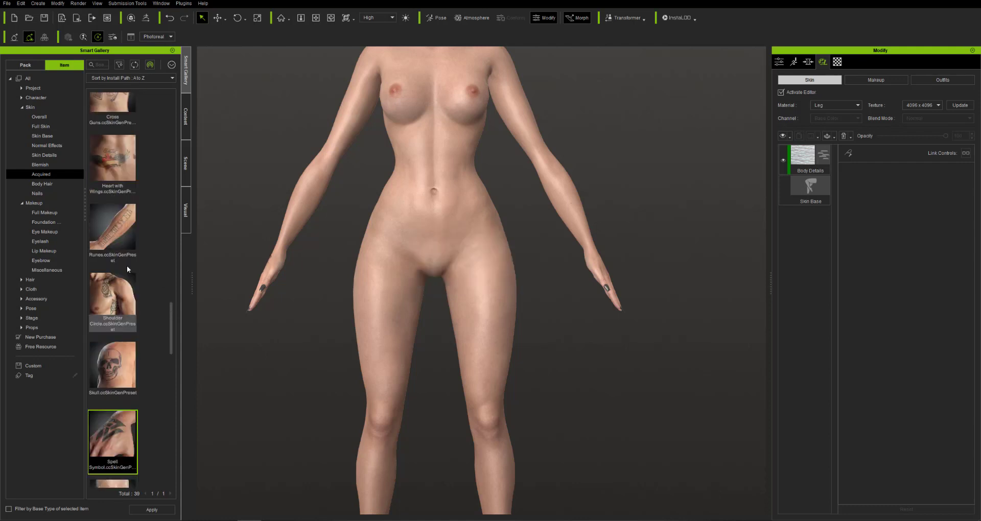
{"action": "scroll", "coordinate": [145, 236], "scroll_direction": "down", "scroll_amount": 3}
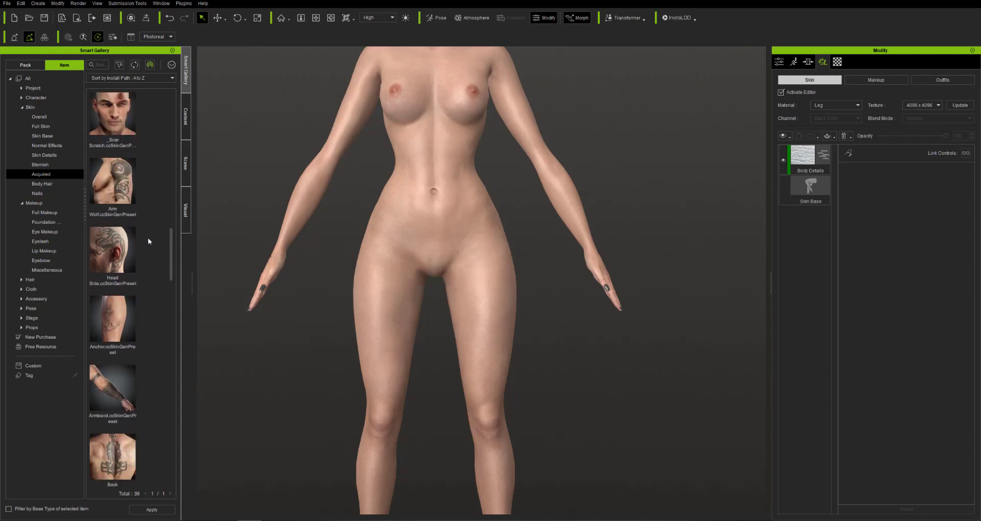
{"action": "left_click_drag", "start_coordinate": [173, 239], "coordinate": [181, 329]}
{"action": "right_click_drag", "start_coordinate": [596, 358], "coordinate": [716, 353]}
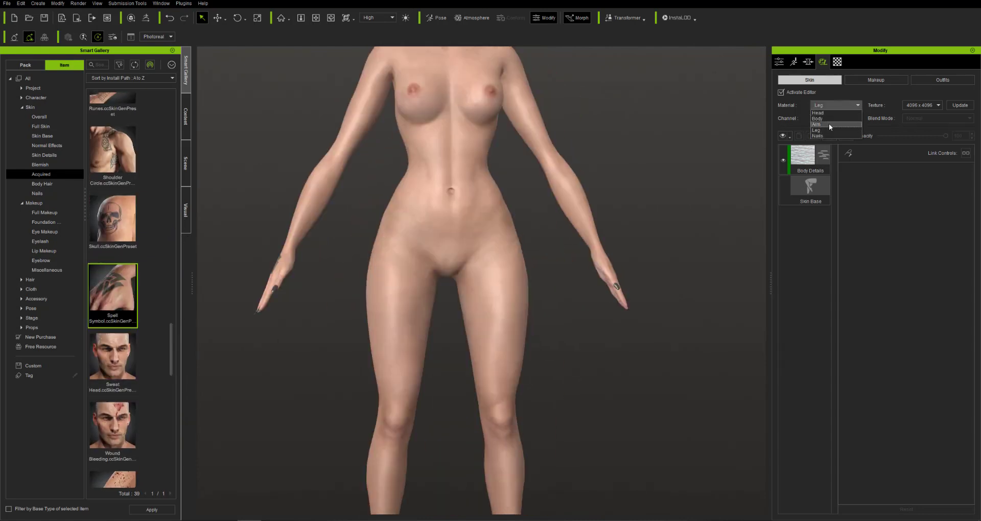
{"action": "right_click", "coordinate": [806, 156]}
{"action": "mouse_move", "coordinate": [847, 210]}
{"action": "left_click", "coordinate": [912, 241]}
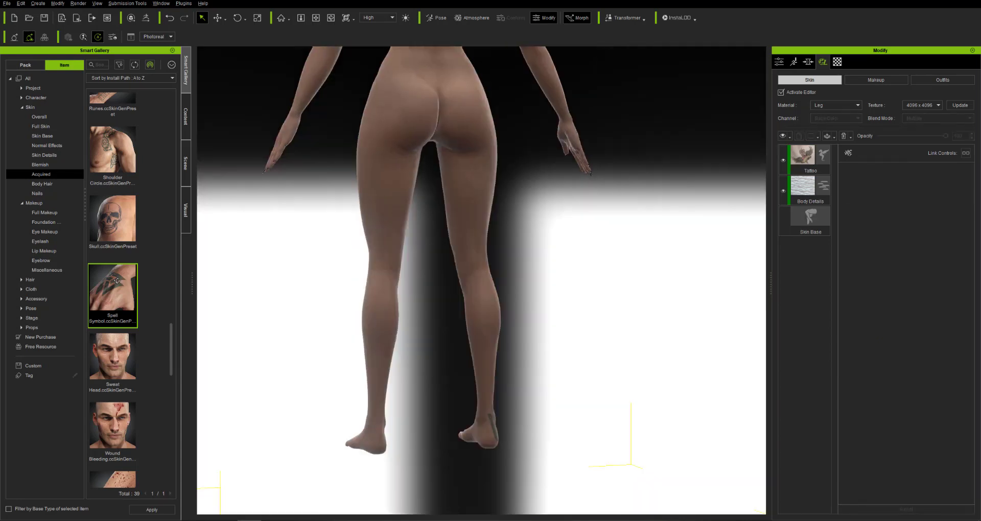
- Position the tattoo on the thigh with X offset 0.12 and X micro-offset 0.23, raising it with the Y offsets
{"action": "scroll", "coordinate": [846, 430], "scroll_direction": "down", "scroll_amount": 6}
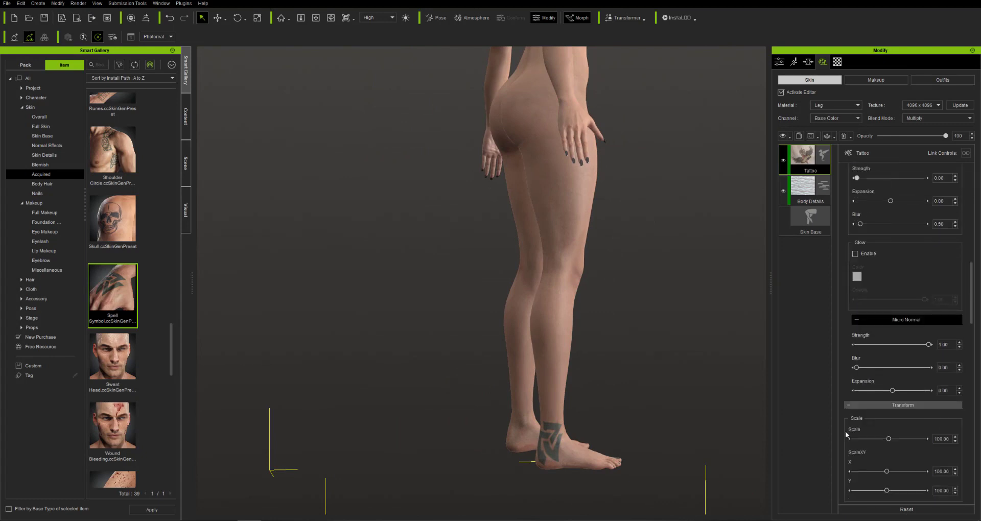
{"action": "scroll", "coordinate": [845, 431], "scroll_direction": "down", "scroll_amount": 3}
{"action": "left_click", "coordinate": [891, 391]}
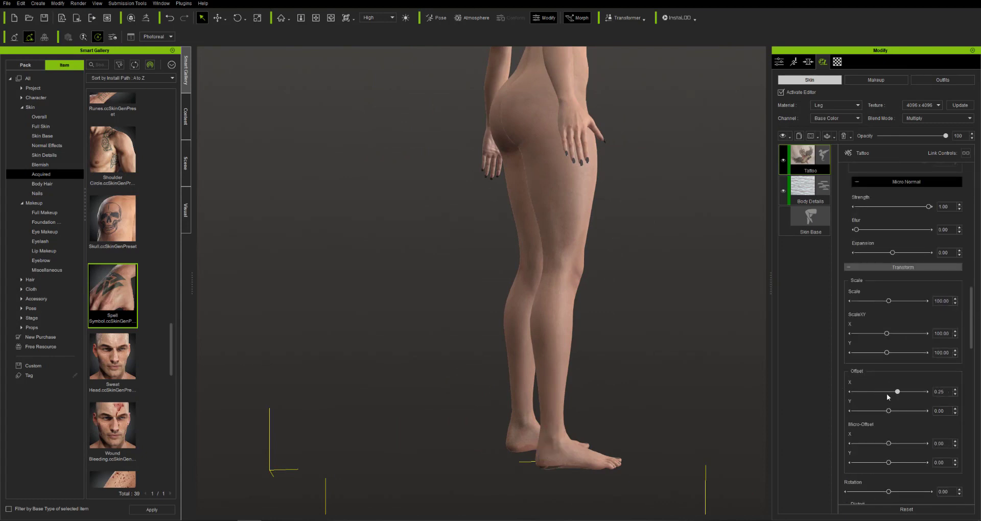
{"action": "mouse_move", "coordinate": [887, 393]}
{"action": "left_mouse_down"}
{"action": "mouse_move", "coordinate": [905, 391]}
{"action": "mouse_move", "coordinate": [894, 410]}
{"action": "mouse_move", "coordinate": [910, 412]}
{"action": "mouse_move", "coordinate": [892, 390]}
{"action": "left_mouse_up"}
{"action": "key", "text": "ctrl+z"}
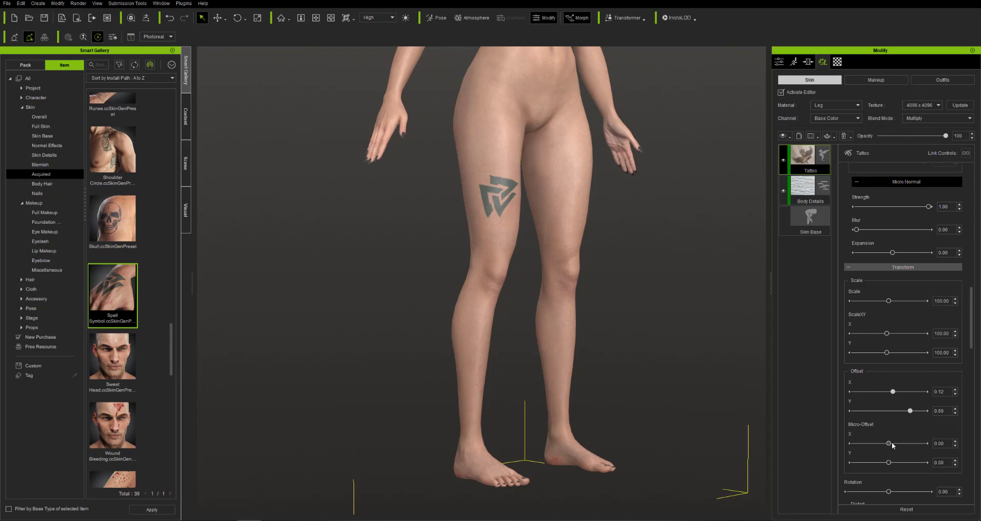
{"action": "mouse_move", "coordinate": [902, 461]}
{"action": "left_mouse_down"}
{"action": "mouse_move", "coordinate": [912, 462]}
{"action": "mouse_move", "coordinate": [896, 443]}
{"action": "left_mouse_up"}
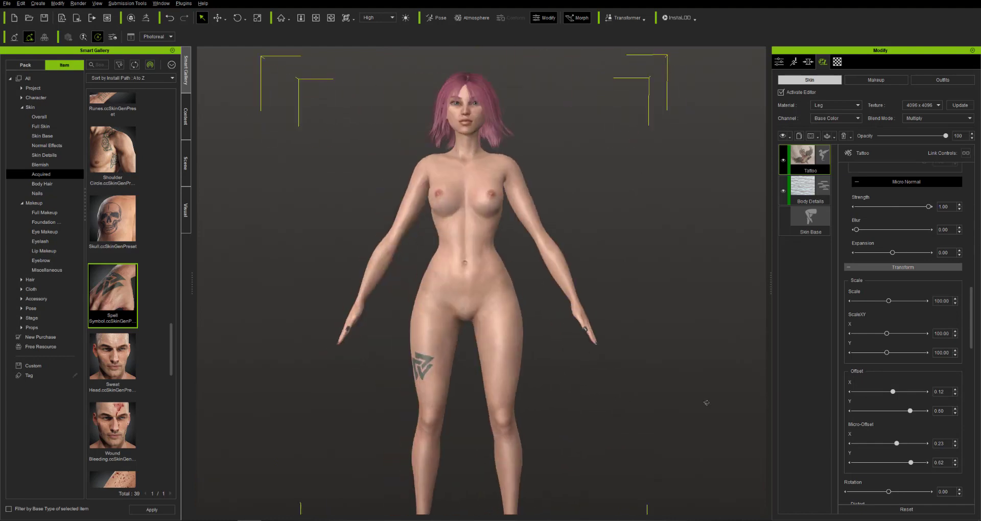
- Export the tattoo layer's Range texture as a PNG file into a subfolder of the WORK directory
{"action": "scroll", "coordinate": [843, 258], "scroll_direction": "up", "scroll_amount": 5}
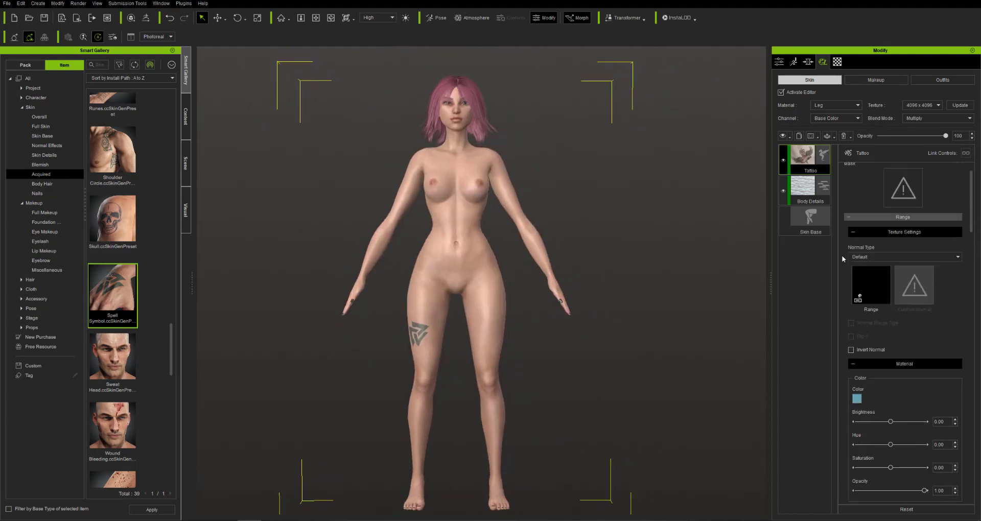
{"action": "right_click", "coordinate": [874, 313]}
{"action": "left_click", "coordinate": [906, 328]}
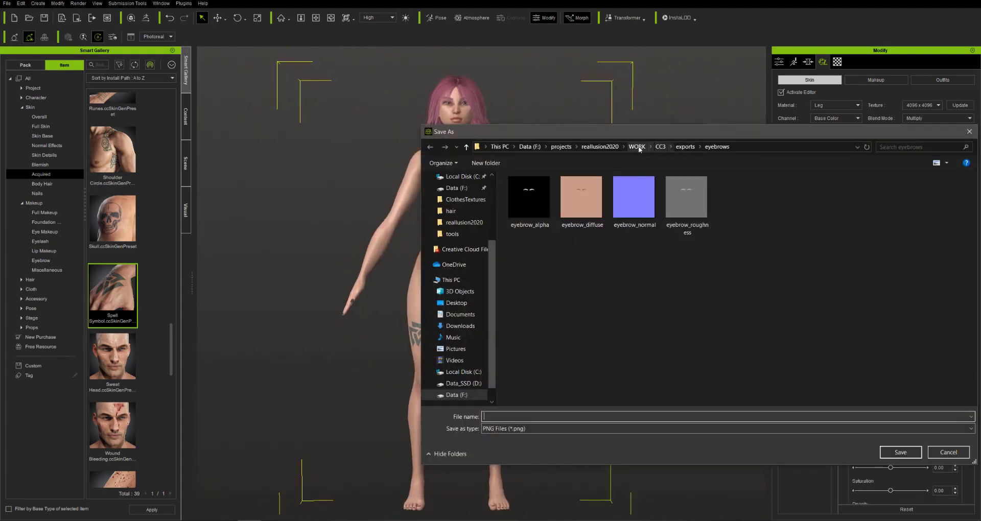
{"action": "left_click", "coordinate": [637, 146]}
{"action": "double_click", "coordinate": [526, 254]}
{"action": "double_click", "coordinate": [512, 187]}
{"action": "left_click", "coordinate": [572, 416]}
{"action": "key", "text": "Return"}
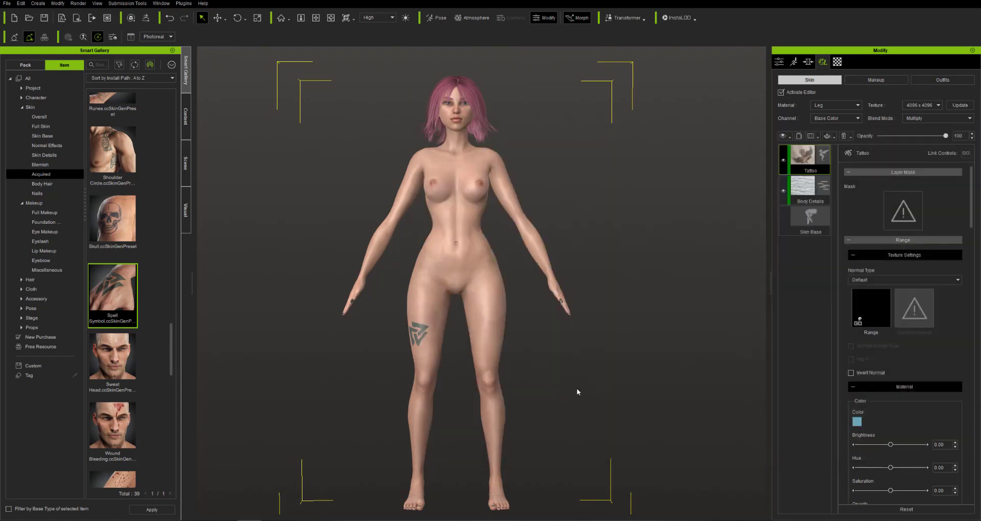
- Review the tattoo layer's material and noise settings, then deactivate the skin editor
{"action": "scroll", "coordinate": [841, 339], "scroll_direction": "down", "scroll_amount": 10}
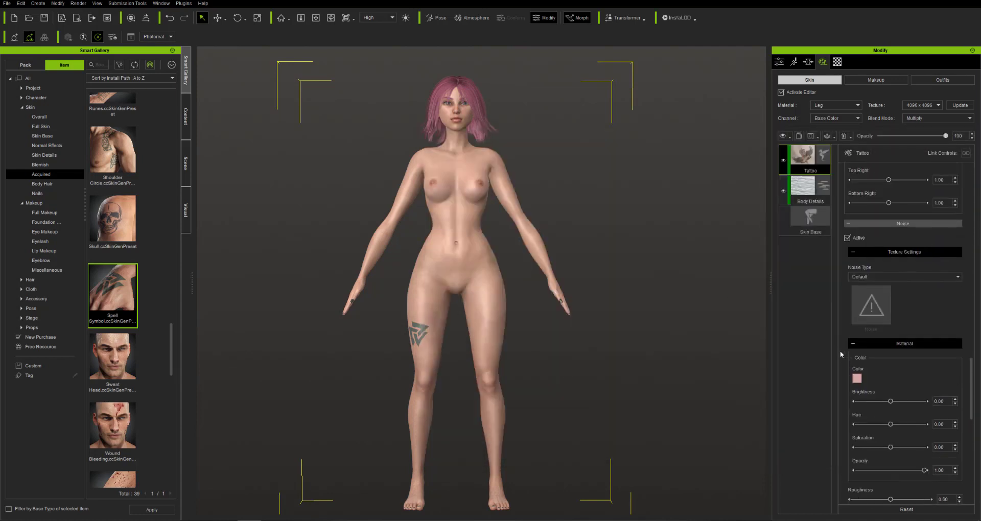
{"action": "scroll", "coordinate": [840, 350], "scroll_direction": "up", "scroll_amount": 6}
{"action": "scroll", "coordinate": [840, 351], "scroll_direction": "down", "scroll_amount": 10}
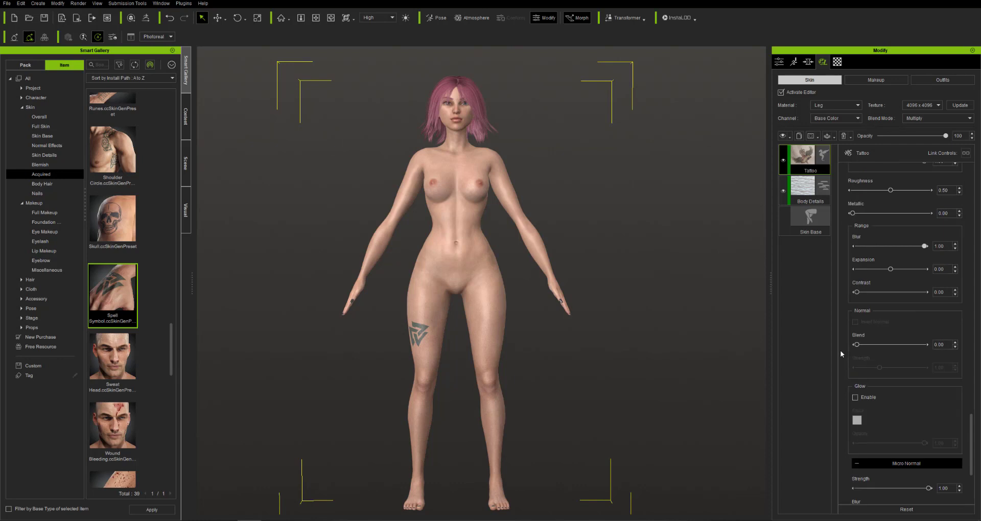
{"action": "scroll", "coordinate": [961, 446], "scroll_direction": "up", "scroll_amount": 8}
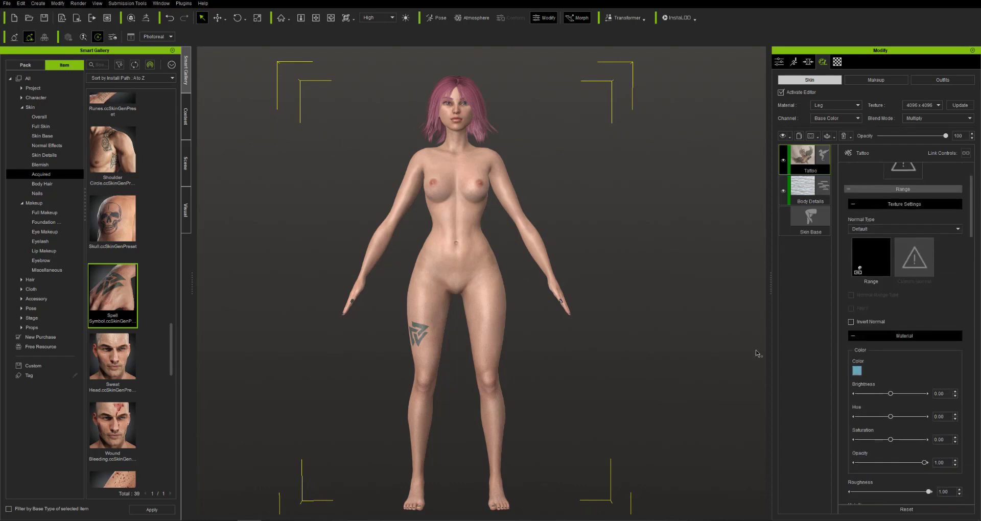
{"action": "right_click_drag", "start_coordinate": [577, 286], "coordinate": [576, 286]}
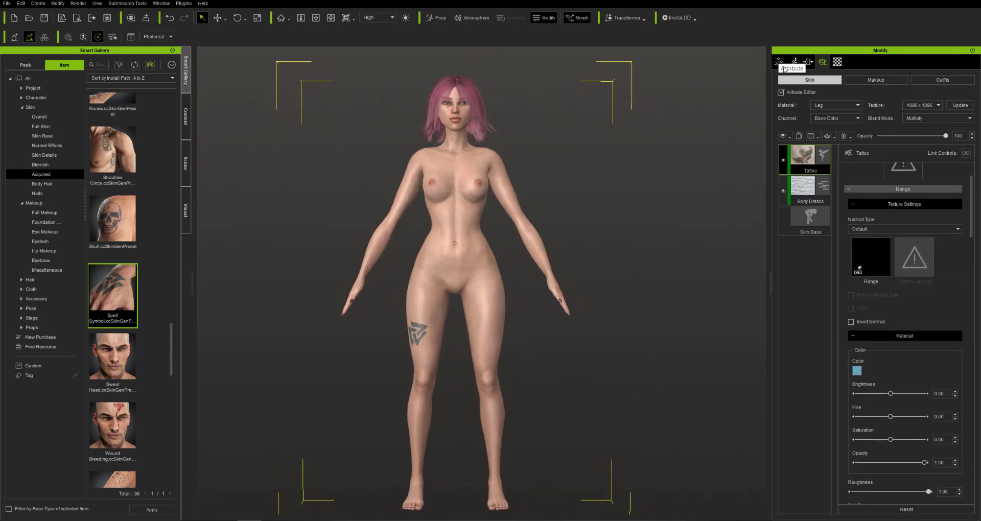
{"action": "left_click", "coordinate": [781, 93]}
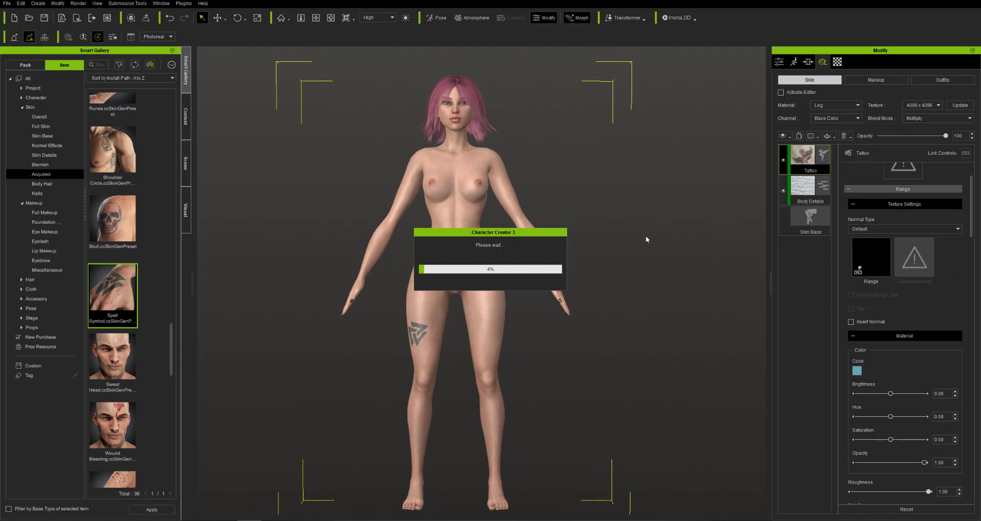
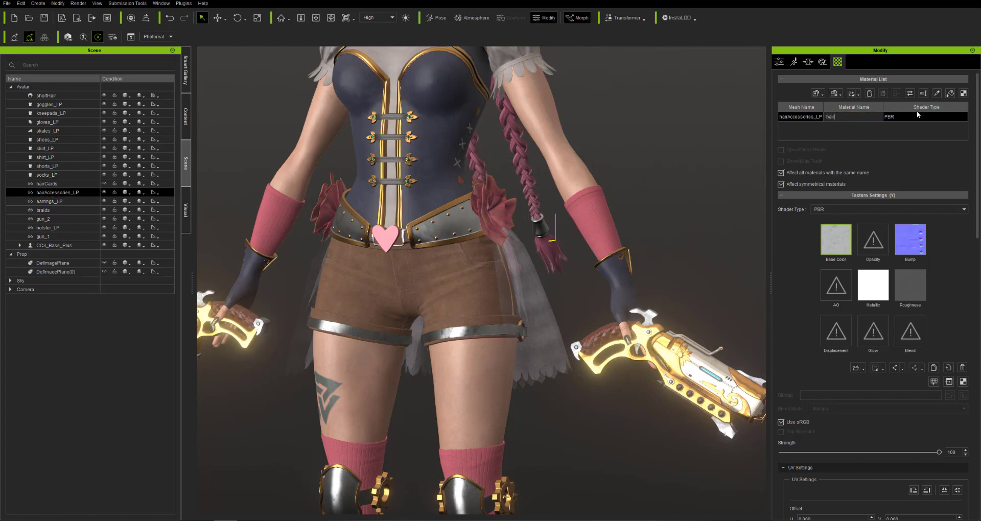
- Finish naming the hair accessories' material and rename the earrings' material to earrings
{"action": "key", "text": "Return"}
{"action": "left_click", "coordinate": [50, 201]}
{"action": "left_click", "coordinate": [923, 93]}
{"action": "type", "text": "earrings"}
{"action": "key", "text": "Return"}
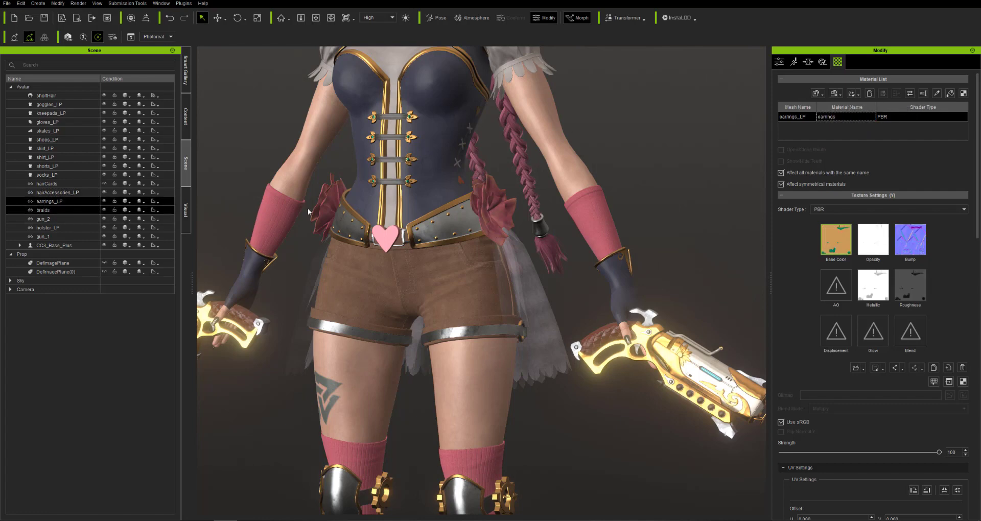
- Rename the holster's material to holster and check the material name of gun_1
{"action": "left_click", "coordinate": [51, 210]}
{"action": "left_click", "coordinate": [56, 219]}
{"action": "left_click", "coordinate": [64, 229]}
{"action": "left_click", "coordinate": [922, 93]}
{"action": "type", "text": "holster"}
{"action": "key", "text": "Return"}
{"action": "left_click", "coordinate": [45, 237]}
{"action": "scroll", "coordinate": [603, 215], "scroll_direction": "down", "scroll_amount": 5}
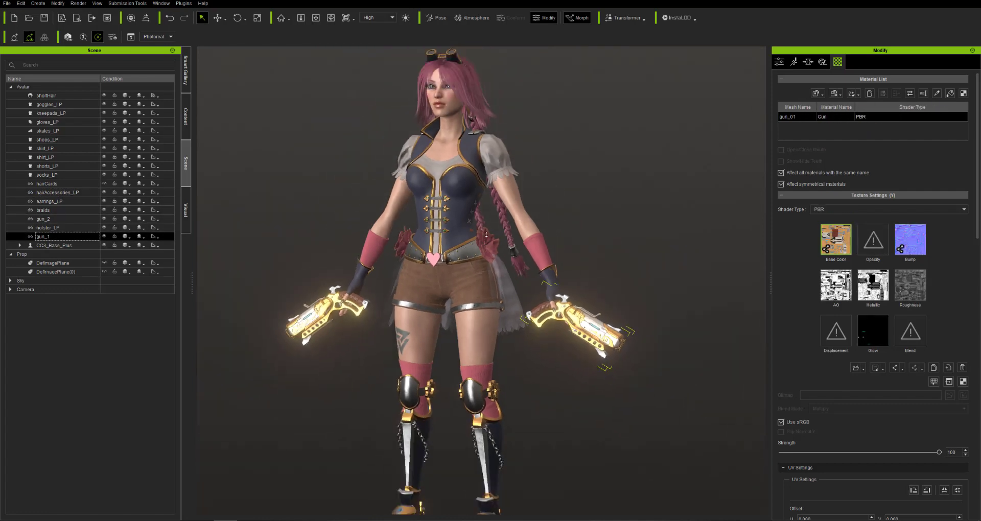
{"action": "right_click_drag", "start_coordinate": [603, 214], "coordinate": [650, 414]}
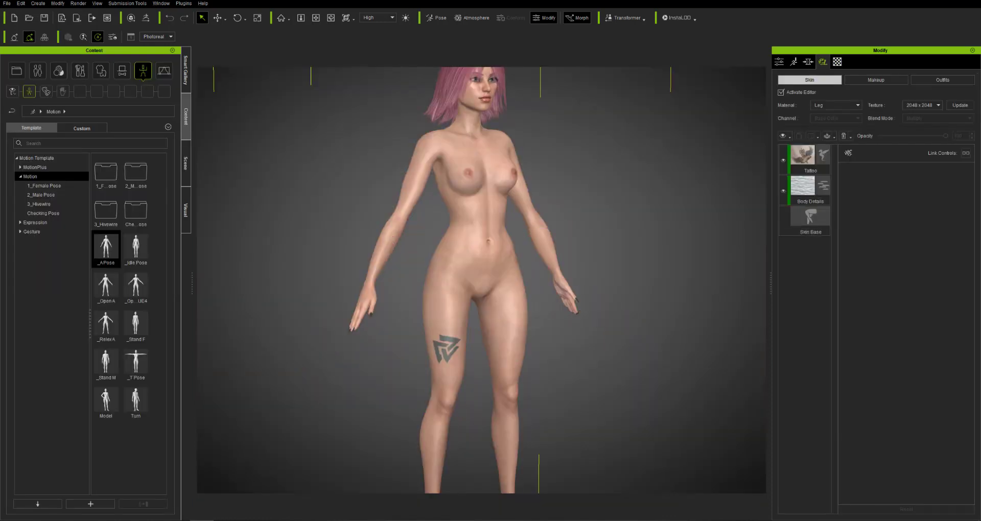
- Load the gear-pattern image from the projects folder as the tattoo layer's Range texture
{"action": "left_click", "coordinate": [810, 163]}
{"action": "double_click", "coordinate": [872, 308]}
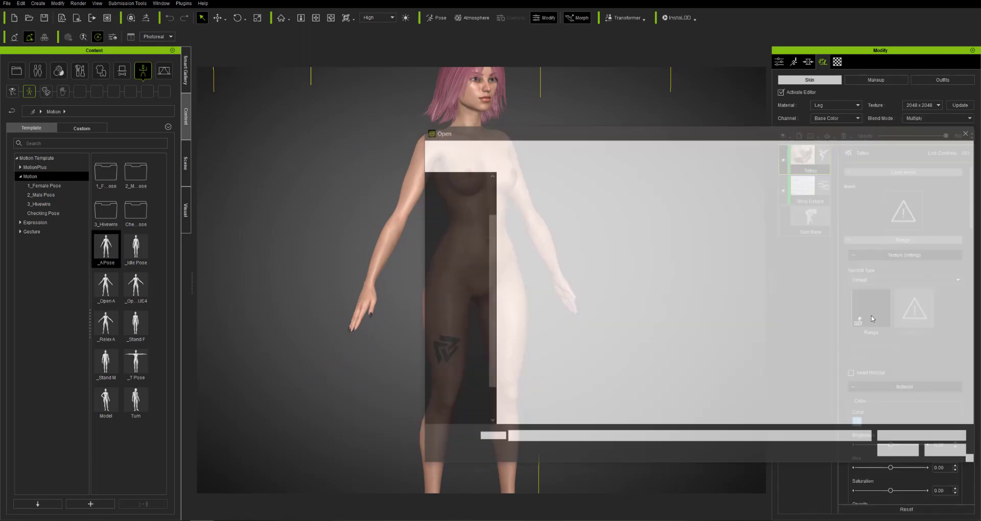
{"action": "left_click", "coordinate": [956, 451]}
{"action": "double_click", "coordinate": [872, 309]}
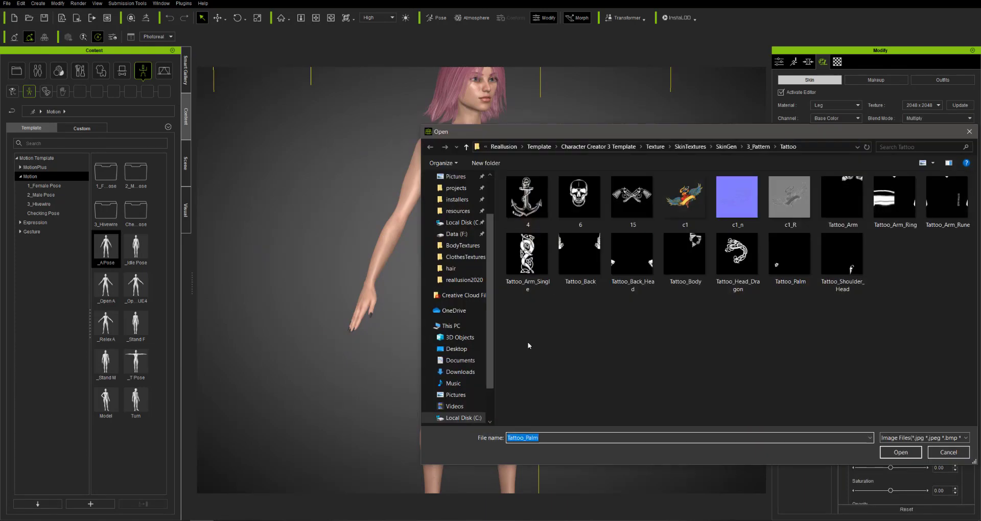
{"action": "left_click", "coordinate": [455, 188]}
{"action": "double_click", "coordinate": [532, 213]}
{"action": "double_click", "coordinate": [534, 223]}
{"action": "double_click", "coordinate": [540, 256]}
{"action": "double_click", "coordinate": [550, 193]}
{"action": "left_click", "coordinate": [580, 202]}
{"action": "left_click", "coordinate": [900, 452]}
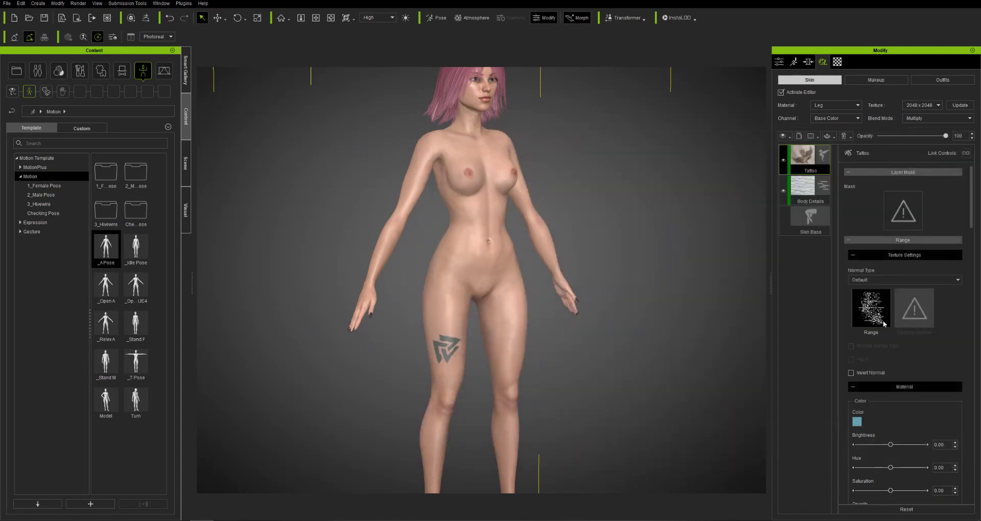
- Set the tattoo layer's colour to a dark gray
{"action": "scroll", "coordinate": [843, 384], "scroll_direction": "down", "scroll_amount": 5}
{"action": "left_click", "coordinate": [857, 260]}
{"action": "left_click", "coordinate": [395, 198]}
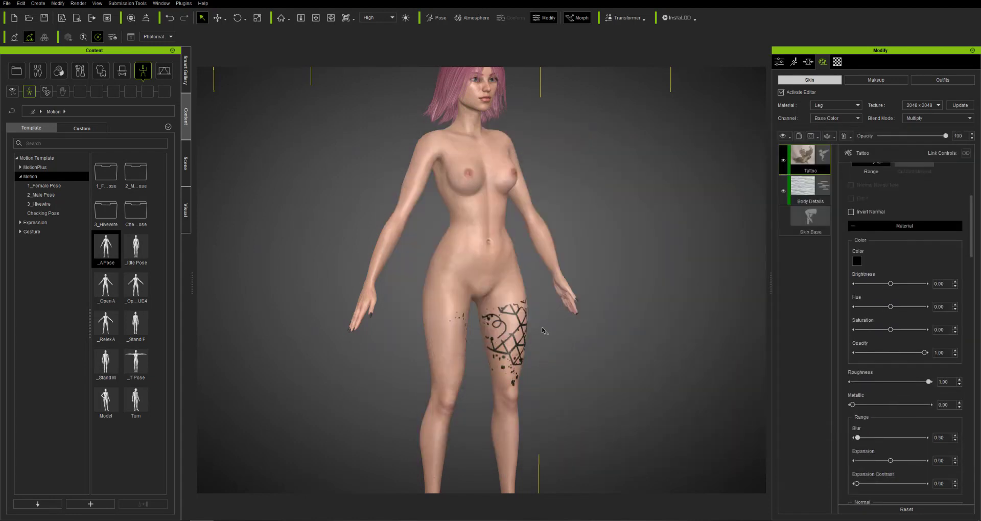
{"action": "left_click", "coordinate": [535, 333]}
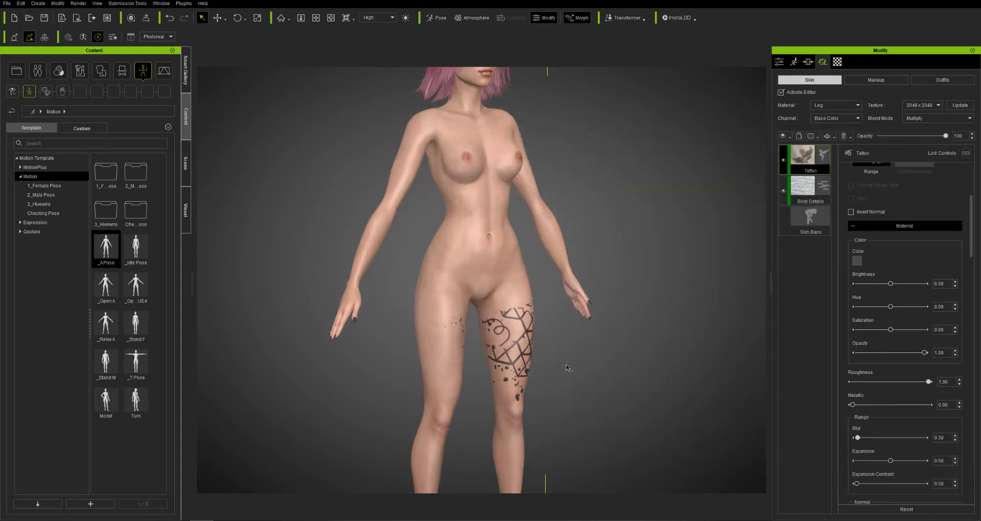
- Move the gear tattoo onto the character's right thigh with X offset -0.23 and Y offset 0.32, and scale it to 28.57
{"action": "right_click_drag", "start_coordinate": [566, 368], "coordinate": [521, 368]}
{"action": "scroll", "coordinate": [842, 321], "scroll_direction": "down", "scroll_amount": 5}
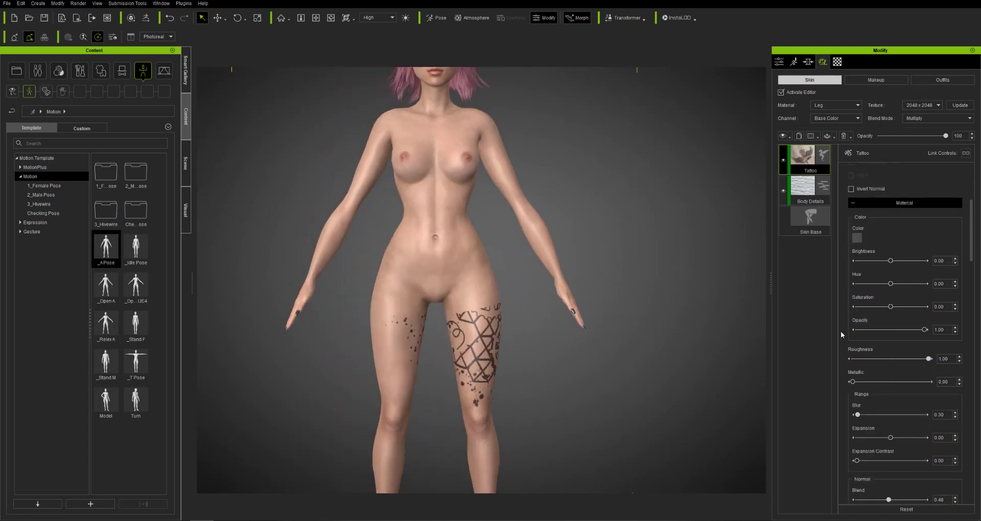
{"action": "scroll", "coordinate": [847, 392], "scroll_direction": "down", "scroll_amount": 9}
{"action": "left_click_drag", "start_coordinate": [885, 324], "coordinate": [873, 330]}
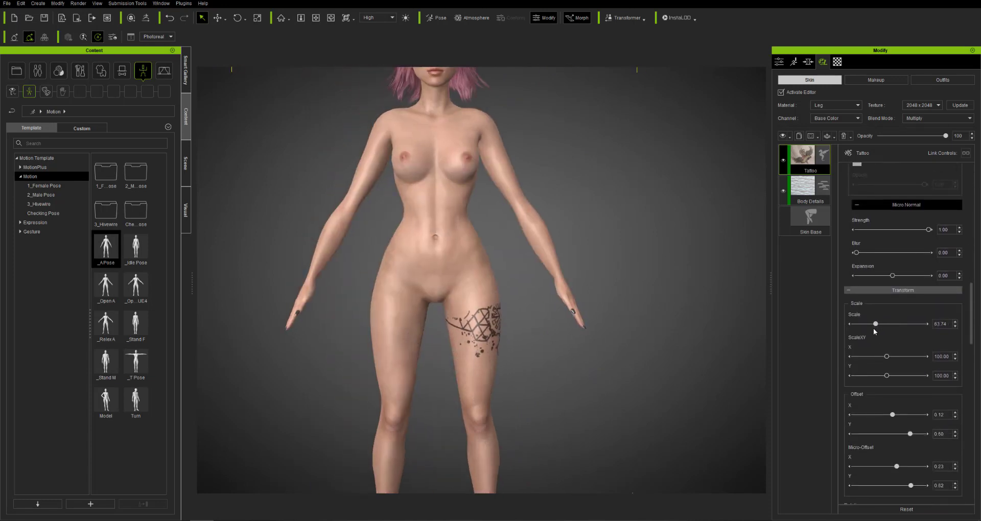
{"action": "left_click_drag", "start_coordinate": [909, 434], "coordinate": [900, 433]}
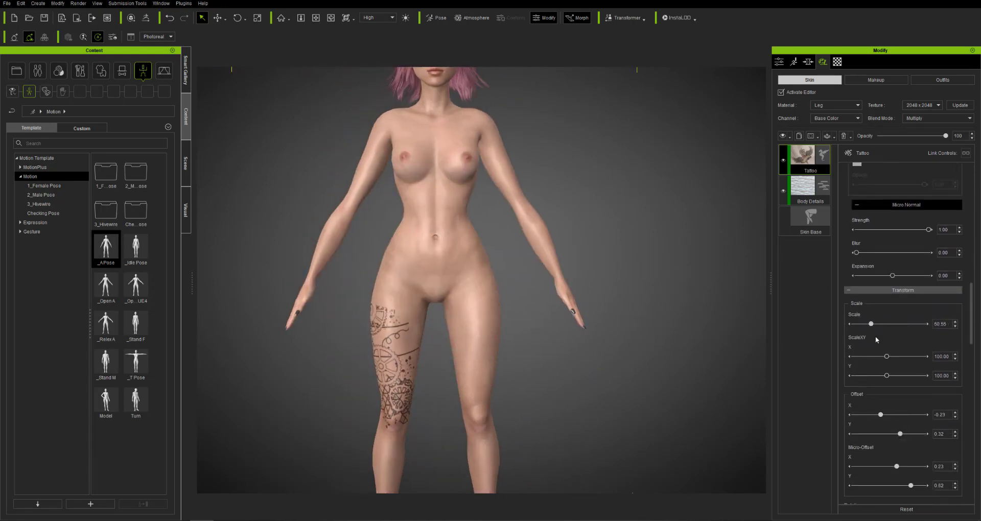
{"action": "left_click_drag", "start_coordinate": [871, 324], "coordinate": [864, 329]}
{"action": "right_click_drag", "start_coordinate": [617, 374], "coordinate": [666, 324]}
{"action": "scroll", "coordinate": [666, 324], "scroll_direction": "up", "scroll_amount": 3}
{"action": "middle_click_drag", "start_coordinate": [665, 324], "coordinate": [682, 271]}
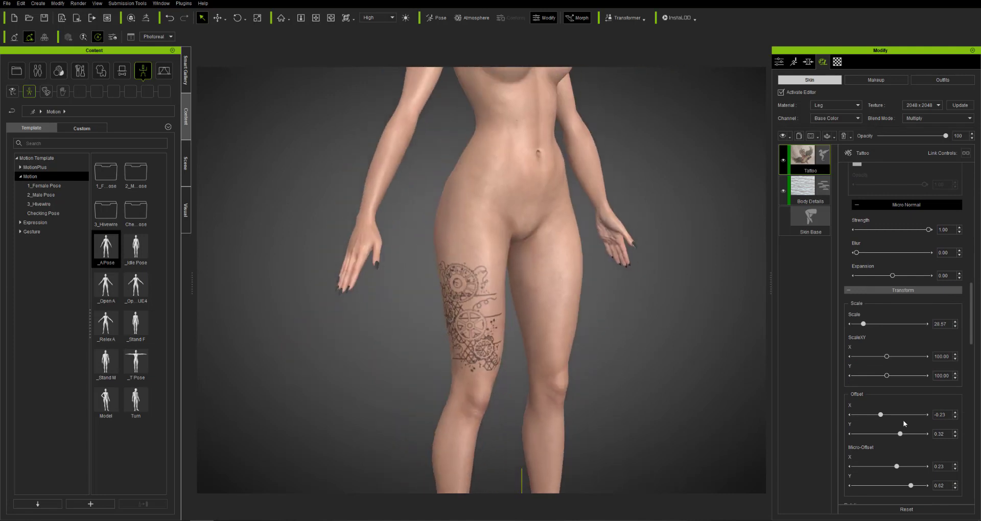
- Fine-tune the tattoo's position with offset X -0.21 and Y 0.36, and micro-offset X -0.01 and Y -0.03
{"action": "left_click_drag", "start_coordinate": [910, 485], "coordinate": [888, 485]}
{"action": "left_click_drag", "start_coordinate": [896, 467], "coordinate": [888, 468]}
{"action": "left_click_drag", "start_coordinate": [880, 415], "coordinate": [901, 434]}
{"action": "right_click_drag", "start_coordinate": [656, 366], "coordinate": [653, 398]}
- Darken the tattoo layer's colour to a deeper gray
{"action": "scroll", "coordinate": [844, 245], "scroll_direction": "up", "scroll_amount": 12}
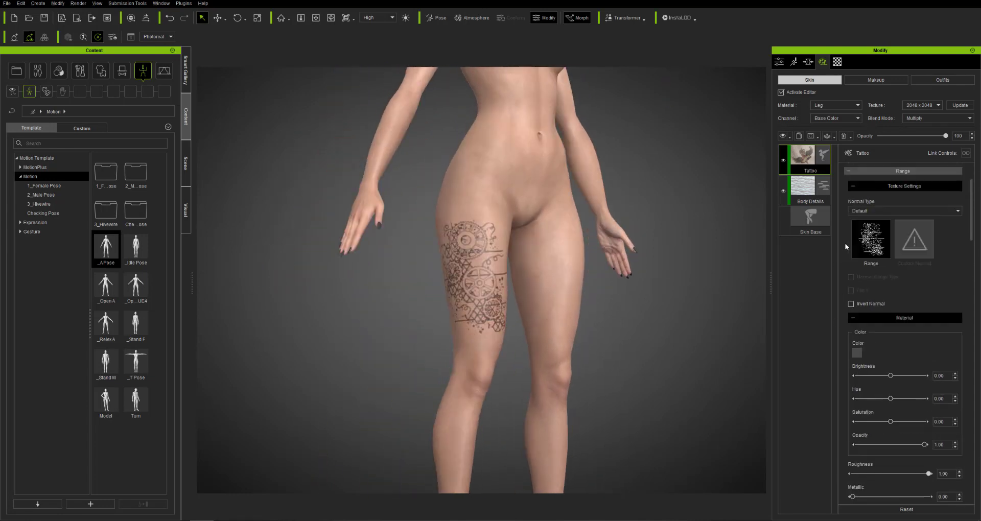
{"action": "scroll", "coordinate": [844, 243], "scroll_direction": "down", "scroll_amount": 5}
{"action": "scroll", "coordinate": [842, 247], "scroll_direction": "up", "scroll_amount": 2}
{"action": "left_click", "coordinate": [857, 215]}
{"action": "left_click", "coordinate": [588, 169]}
{"action": "right_click_drag", "start_coordinate": [682, 343], "coordinate": [592, 348]}
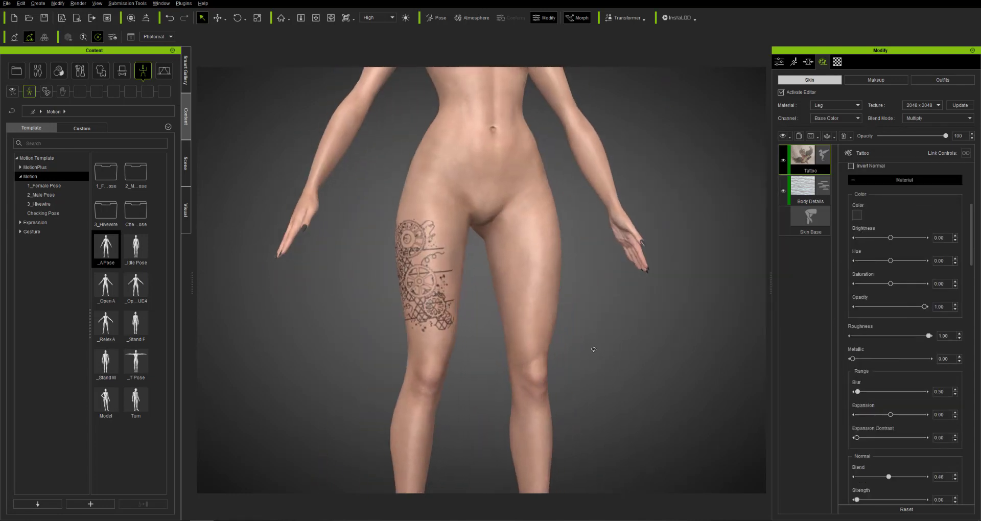
- Set the tattoo noise to brightness 0.62, hue -0.06, saturation 0.02, roughness 0.52, blur 1.00, expansion 0.88 and contrast 0.06
{"action": "scroll", "coordinate": [843, 351], "scroll_direction": "down", "scroll_amount": 12}
{"action": "scroll", "coordinate": [841, 349], "scroll_direction": "down", "scroll_amount": 5}
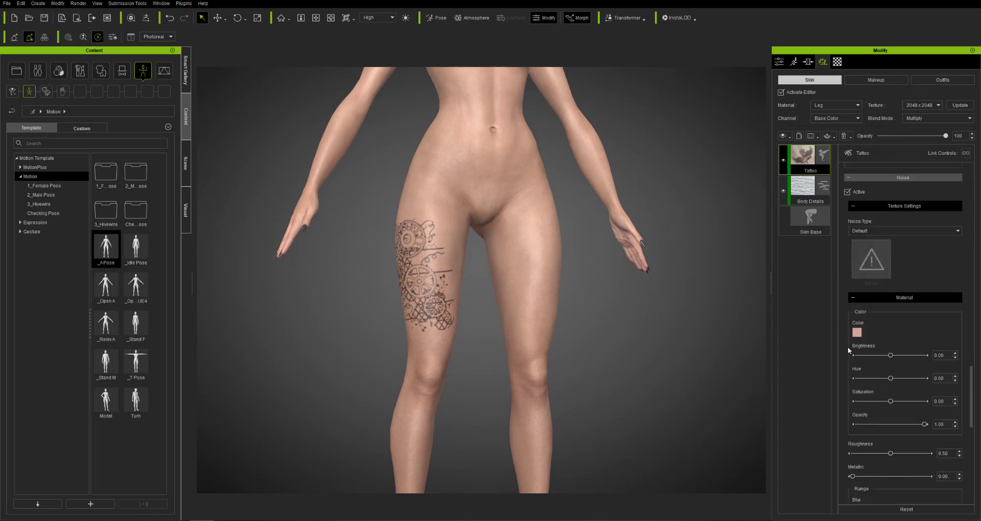
{"action": "left_click_drag", "start_coordinate": [907, 355], "coordinate": [900, 360]}
{"action": "scroll", "coordinate": [588, 306], "scroll_direction": "up", "scroll_amount": 5}
{"action": "right_click_drag", "start_coordinate": [587, 306], "coordinate": [613, 306]}
{"action": "left_click_drag", "start_coordinate": [897, 355], "coordinate": [806, 354]}
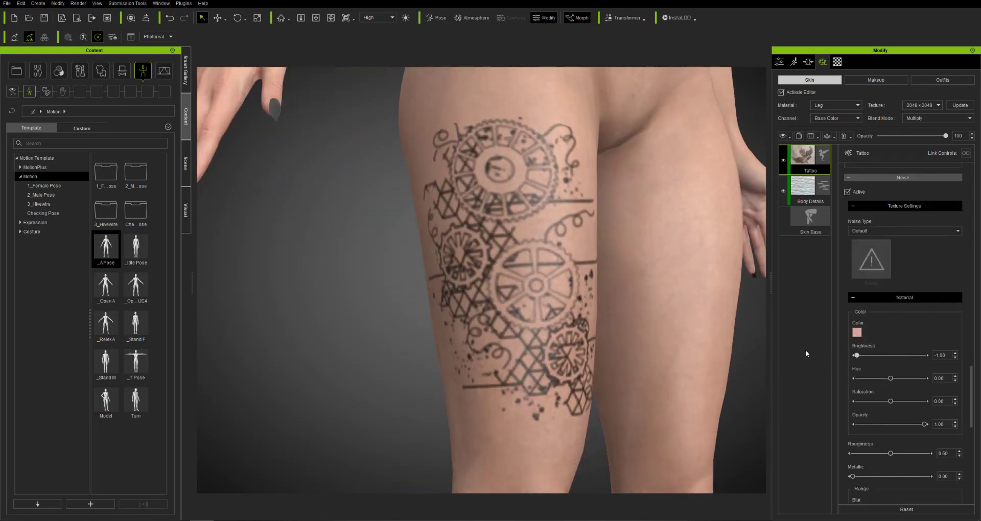
{"action": "left_click_drag", "start_coordinate": [891, 379], "coordinate": [889, 378]}
{"action": "left_click_drag", "start_coordinate": [891, 401], "coordinate": [924, 401]}
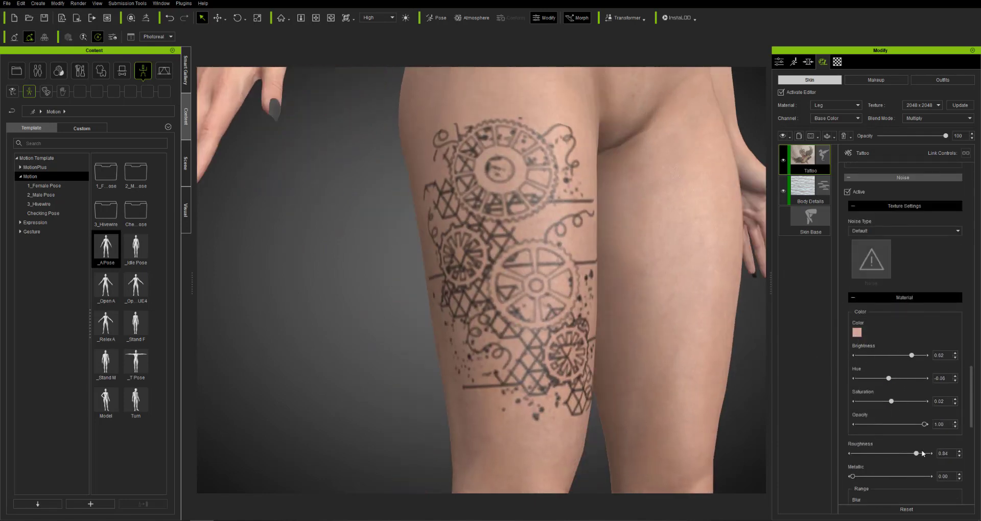
{"action": "scroll", "coordinate": [878, 393], "scroll_direction": "down", "scroll_amount": 3}
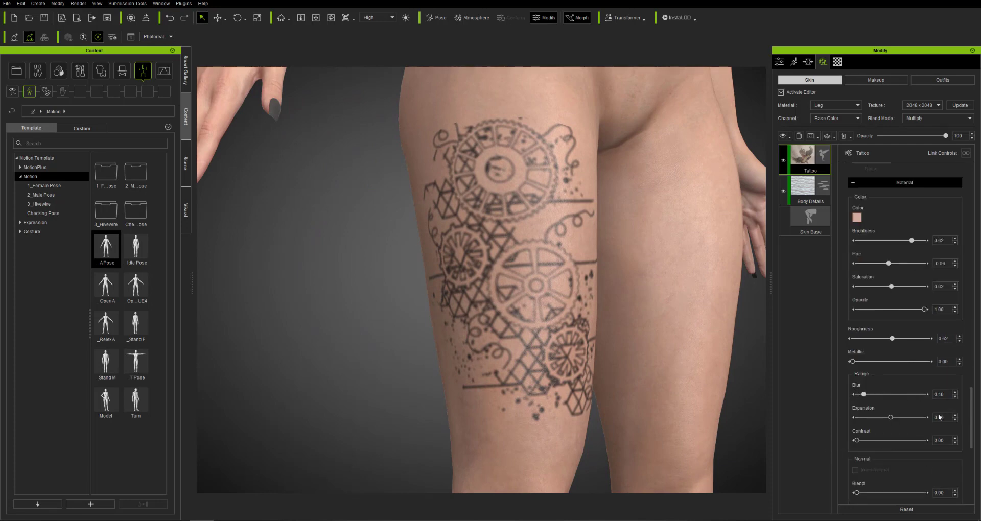
{"action": "mouse_move", "coordinate": [914, 418]}
{"action": "left_mouse_down"}
{"action": "mouse_move", "coordinate": [881, 417]}
{"action": "mouse_move", "coordinate": [919, 418]}
{"action": "left_mouse_up"}
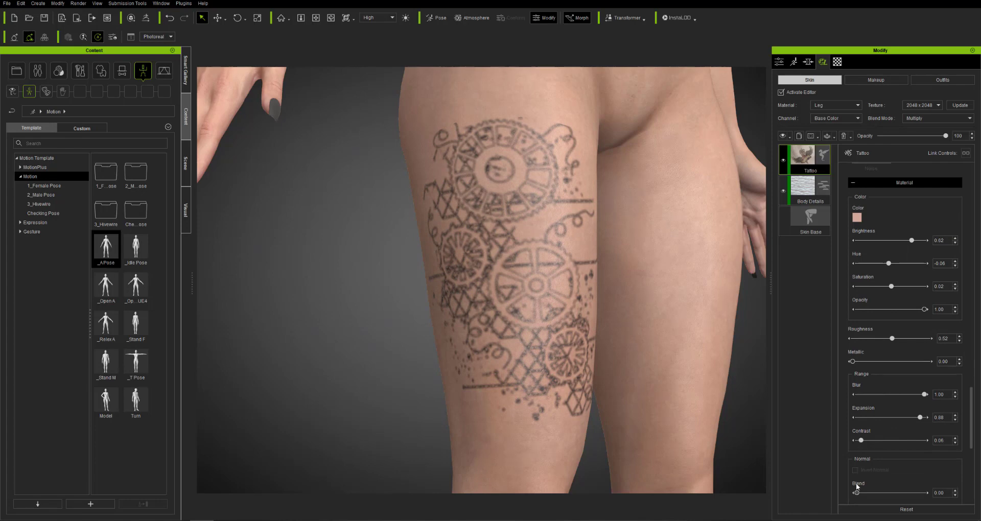
- Try the Glow option on the tattoo layer and turn it off again
{"action": "scroll", "coordinate": [844, 314], "scroll_direction": "up", "scroll_amount": 5}
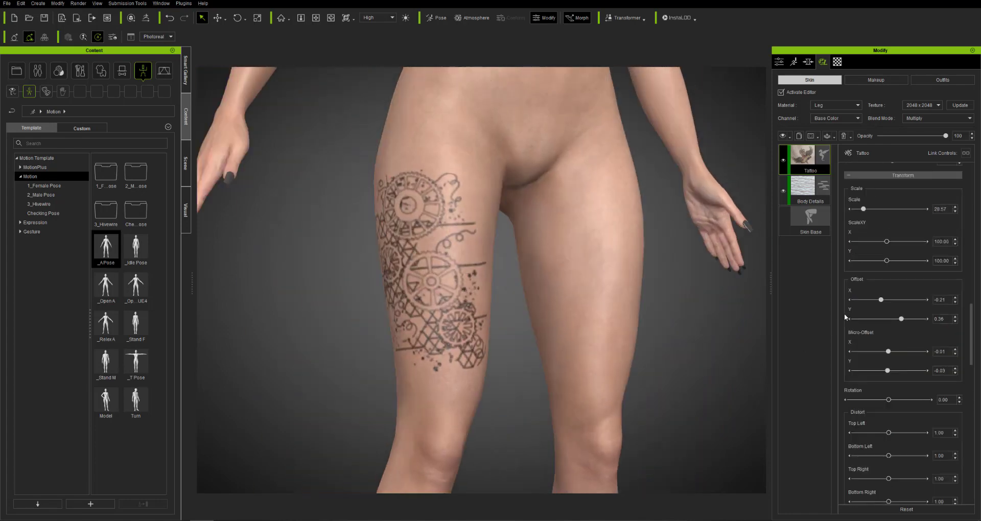
{"action": "scroll", "coordinate": [844, 315], "scroll_direction": "up", "scroll_amount": 8}
{"action": "left_click", "coordinate": [855, 322]}
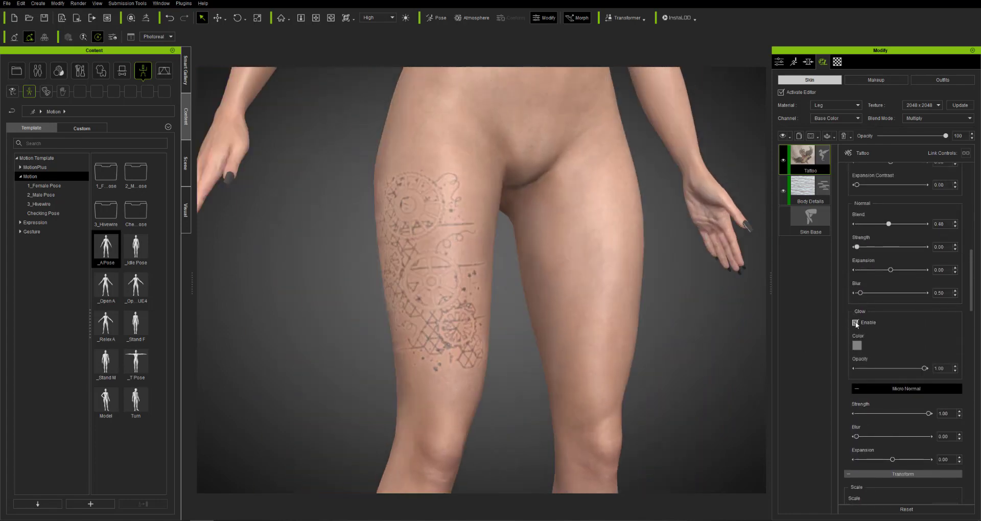
{"action": "left_click", "coordinate": [855, 323]}
- Sharpen the tattoo by setting its range blur to 0.2 and range expansion to 0.41
{"action": "scroll", "coordinate": [841, 257], "scroll_direction": "up", "scroll_amount": 5}
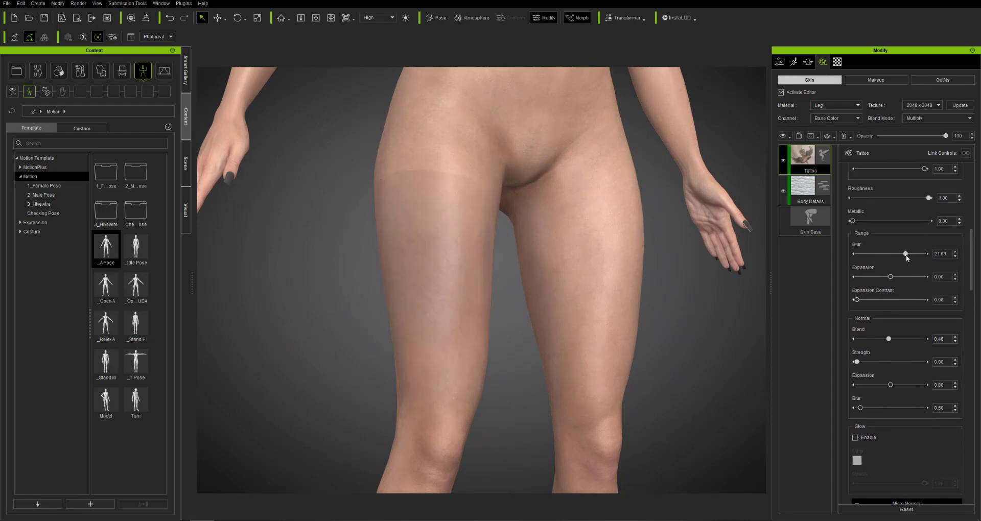
{"action": "left_click_drag", "start_coordinate": [890, 277], "coordinate": [899, 276]}
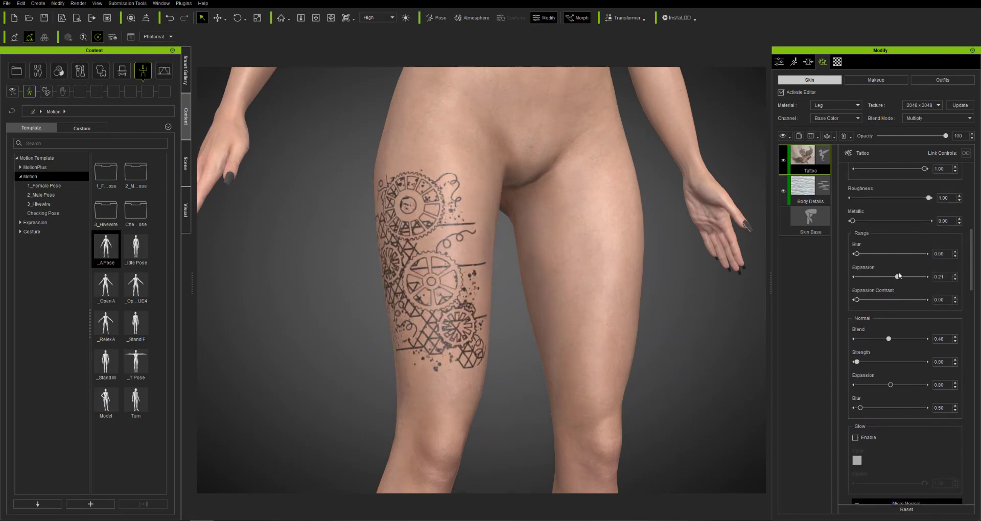
{"action": "right_click_drag", "start_coordinate": [525, 301], "coordinate": [595, 301]}
{"action": "left_click_drag", "start_coordinate": [856, 253], "coordinate": [860, 254]}
{"action": "key", "text": "ctrl+z"}
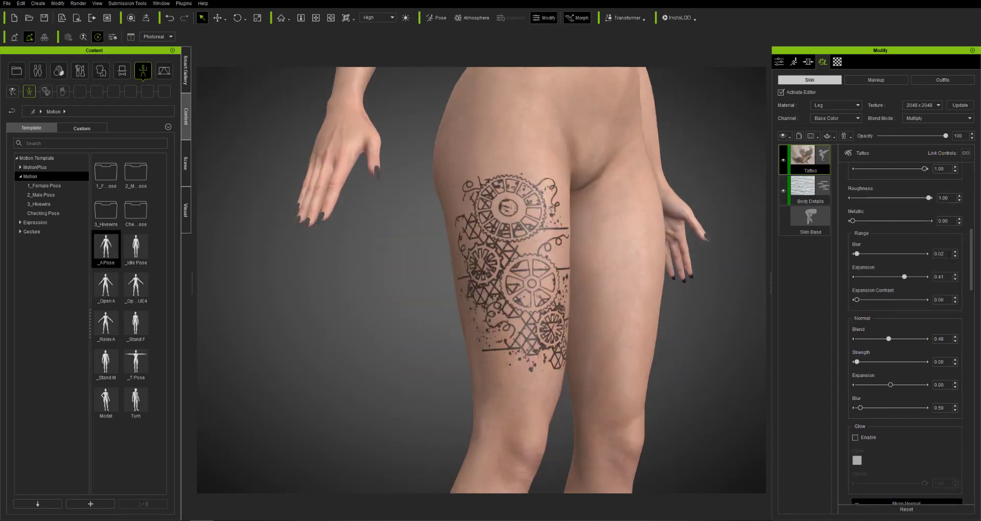
{"action": "type", "text": "0.2"}
{"action": "key", "text": "Return"}
- Set the tattoo's range blur to 0.3 and increase its range expansion slightly
{"action": "scroll", "coordinate": [492, 350], "scroll_direction": "up", "scroll_amount": 5}
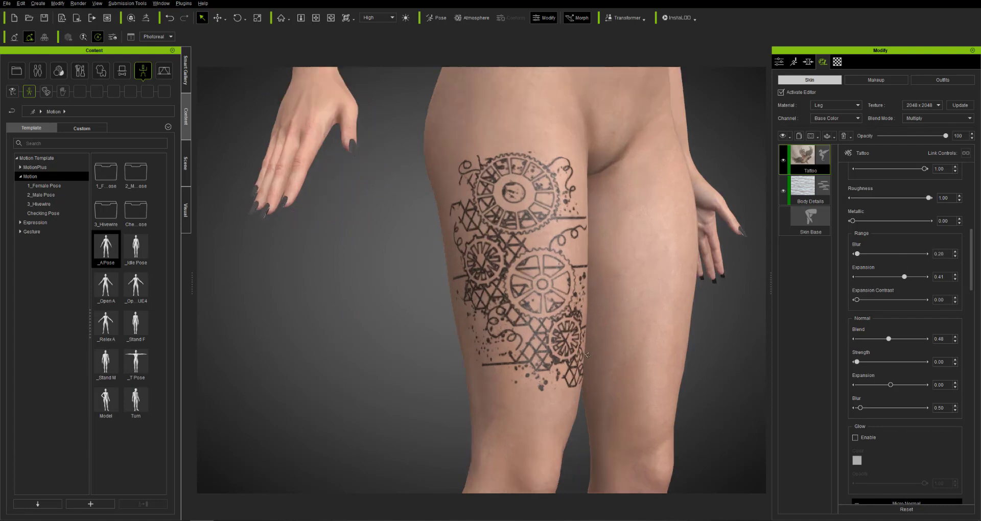
{"action": "scroll", "coordinate": [506, 306], "scroll_direction": "down", "scroll_amount": 8}
{"action": "right_click_drag", "start_coordinate": [511, 296], "coordinate": [531, 295]}
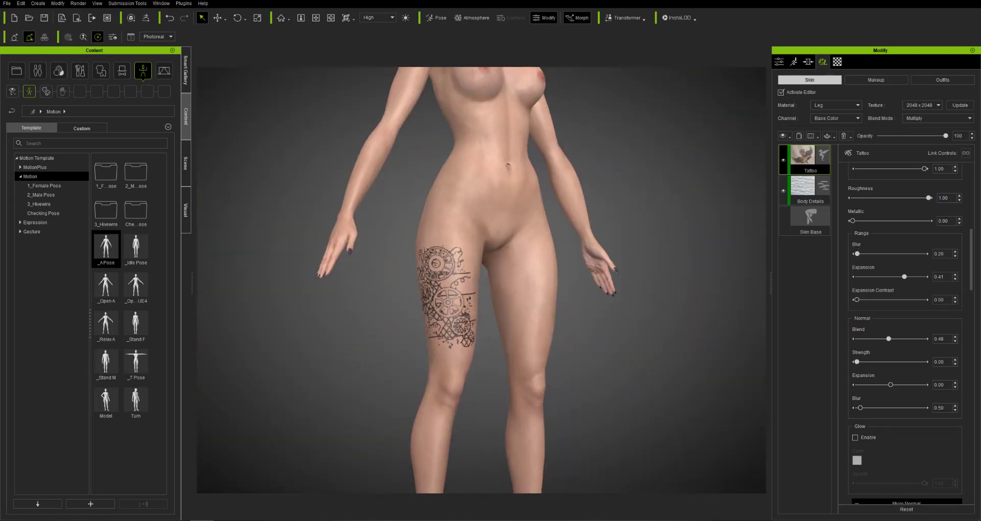
{"action": "type", "text": "3"}
{"action": "key", "text": "Return"}
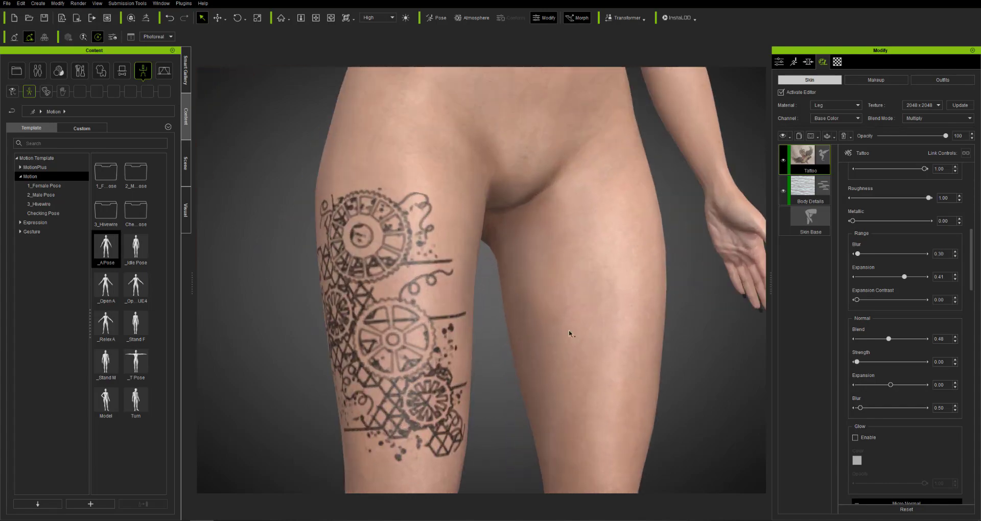
{"action": "mouse_move", "coordinate": [907, 276]}
{"action": "left_mouse_down"}
{"action": "mouse_move", "coordinate": [889, 277]}
{"action": "mouse_move", "coordinate": [912, 278]}
{"action": "left_mouse_up"}
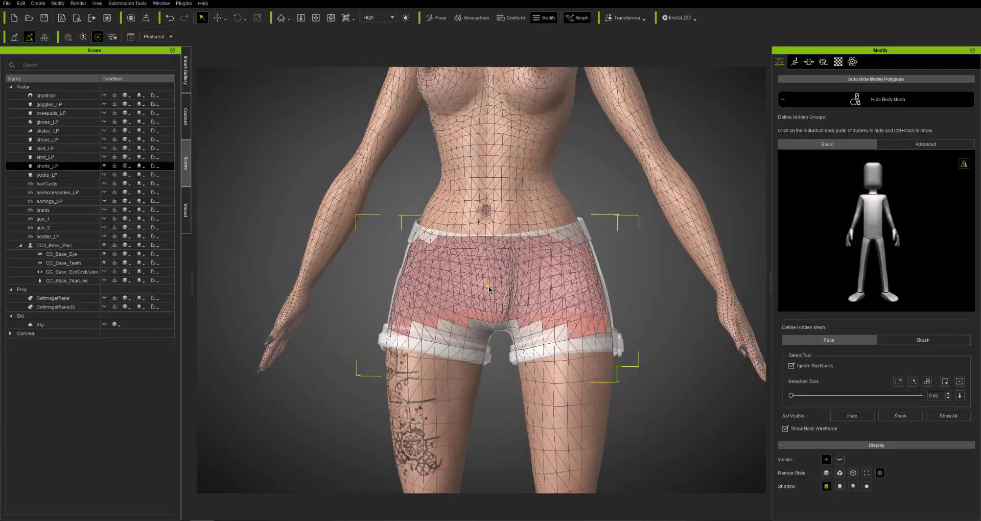
- Select the body faces beneath the shorts, front and back, with Ignore Backfaces off, and hide them
{"action": "left_click_drag", "start_coordinate": [389, 200], "coordinate": [595, 290]}
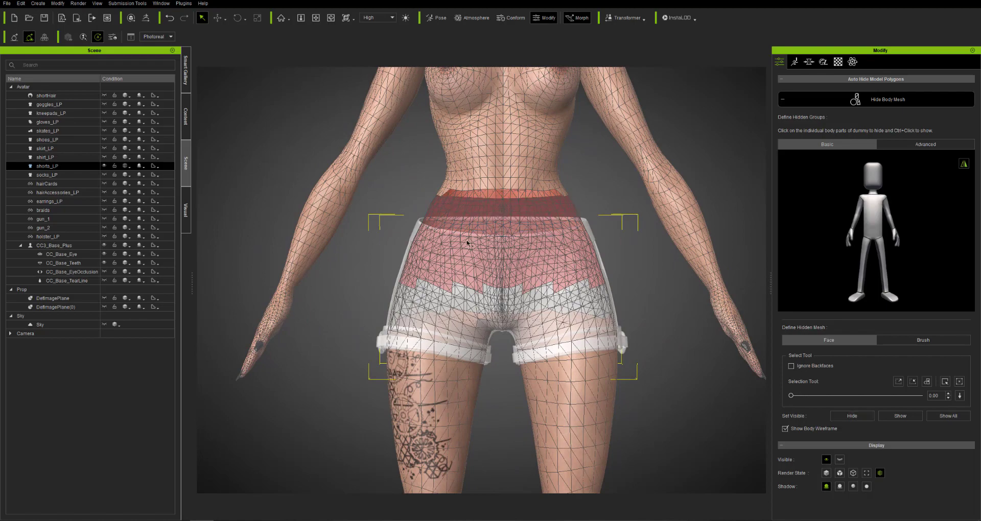
{"action": "right_click_drag", "start_coordinate": [466, 243], "coordinate": [679, 287]}
{"action": "left_click_drag", "start_coordinate": [394, 204], "coordinate": [612, 335]}
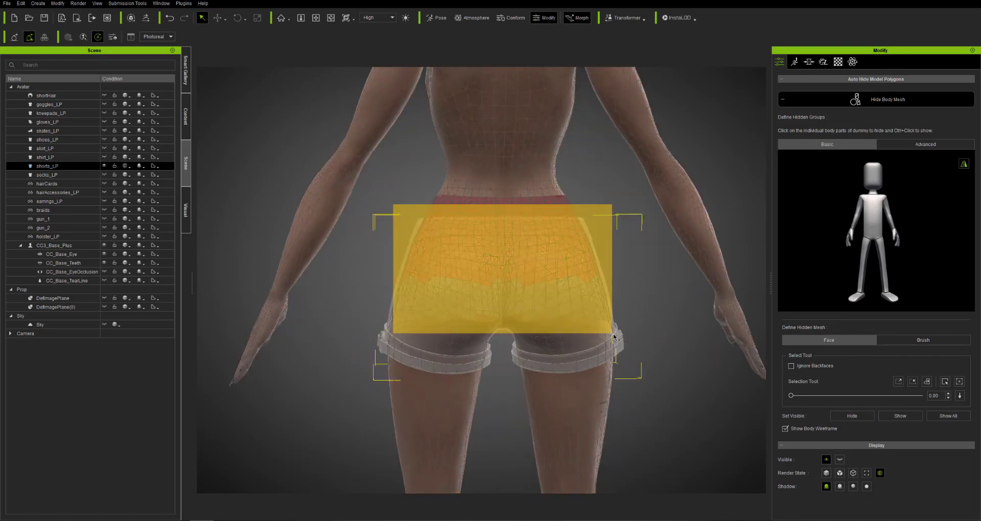
{"action": "right_click_drag", "start_coordinate": [399, 361], "coordinate": [573, 430]}
{"action": "left_click_drag", "start_coordinate": [571, 430], "coordinate": [455, 350]}
{"action": "key", "text": "ctrl+z"}
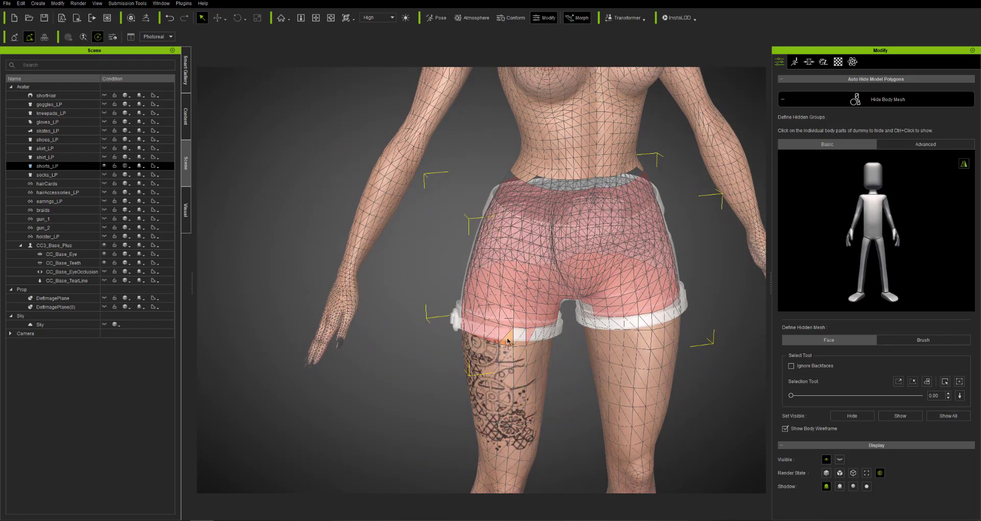
{"action": "right_click_drag", "start_coordinate": [488, 358], "coordinate": [617, 283]}
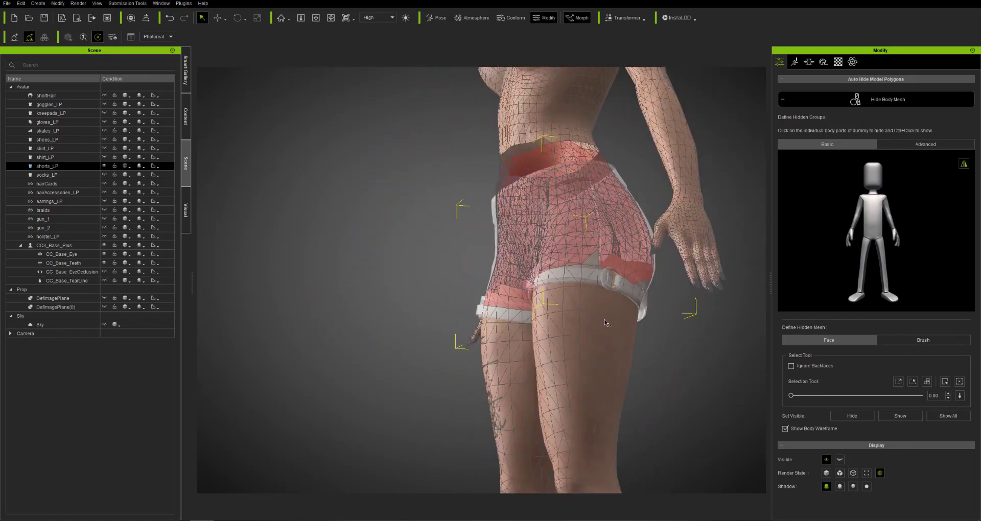
{"action": "right_click_drag", "start_coordinate": [605, 323], "coordinate": [697, 343]}
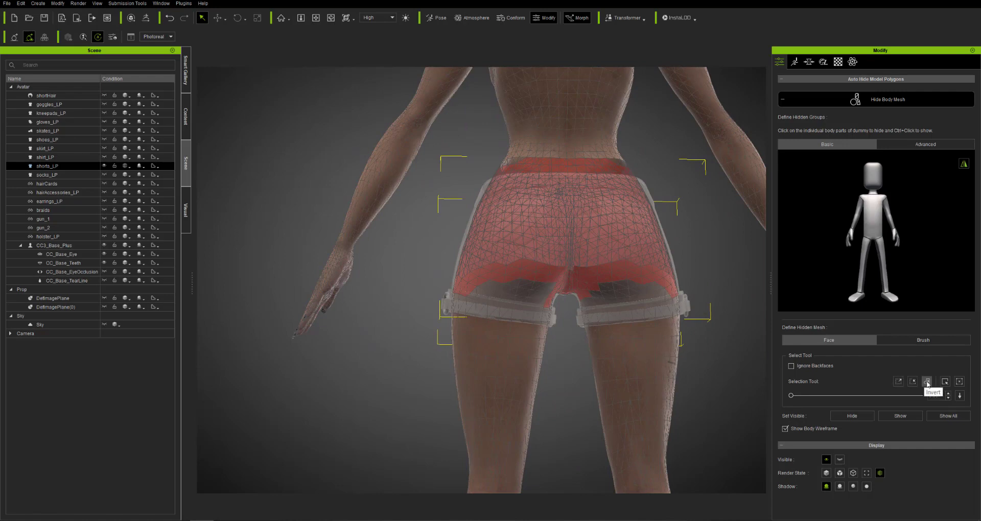
- Hide the remaining body faces above the shorts' leg cuffs on both thighs and close the Hide Body Mesh tool
{"action": "scroll", "coordinate": [469, 295], "scroll_direction": "up", "scroll_amount": 10}
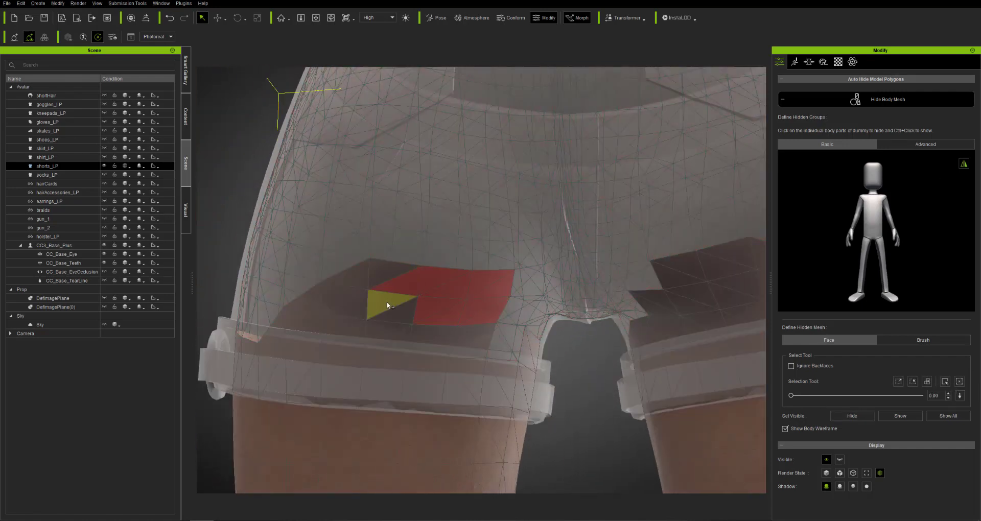
{"action": "scroll", "coordinate": [420, 335], "scroll_direction": "down", "scroll_amount": 10}
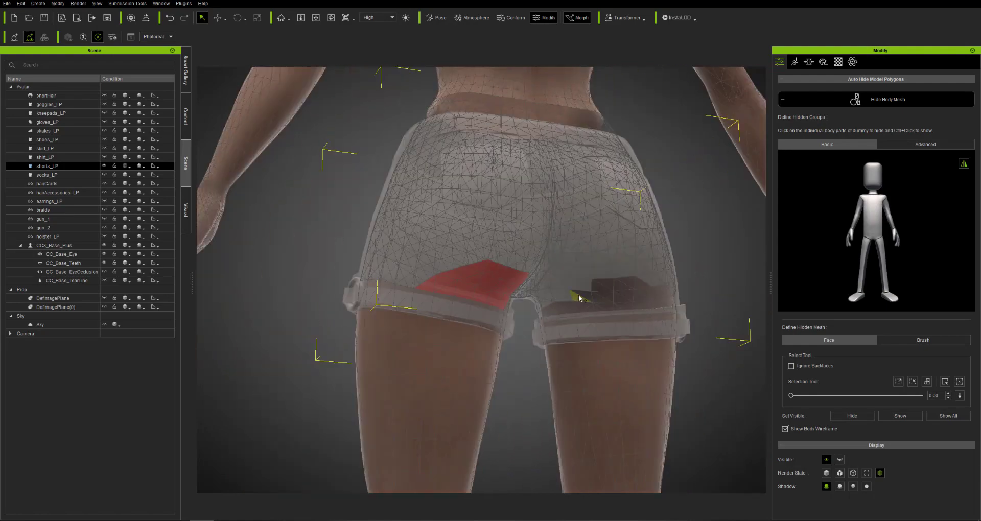
{"action": "right_click_drag", "start_coordinate": [664, 326], "coordinate": [627, 281]}
{"action": "left_click", "coordinate": [543, 267], "text": "ctrl"}
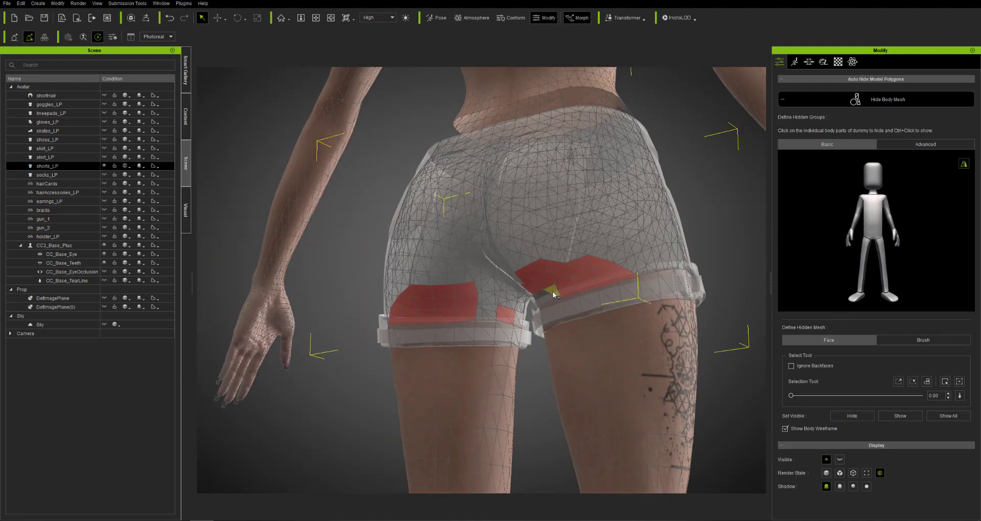
{"action": "right_click_drag", "start_coordinate": [552, 295], "coordinate": [519, 318]}
{"action": "left_click", "coordinate": [550, 312], "text": "ctrl"}
{"action": "left_click", "coordinate": [858, 415]}
{"action": "right_click_drag", "start_coordinate": [521, 381], "coordinate": [412, 381]}
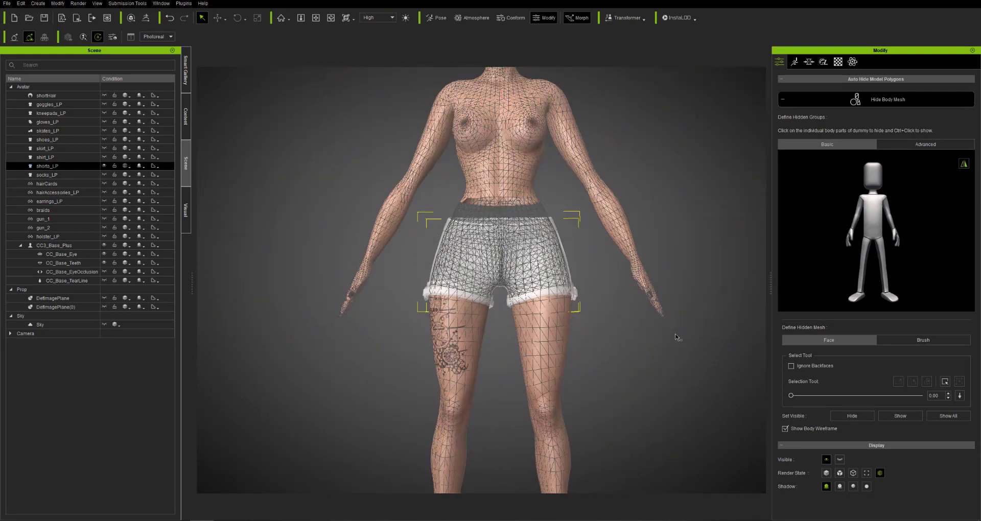
{"action": "left_click", "coordinate": [868, 99]}
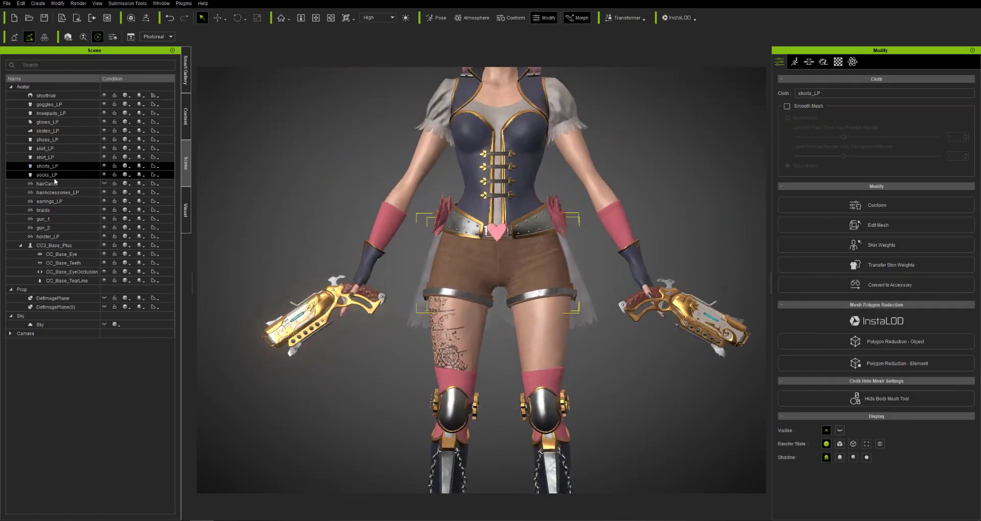
- Open the Hide Body Mesh Tool for socks_LP
{"action": "key", "text": "Down"}
{"action": "left_click", "coordinate": [889, 398]}
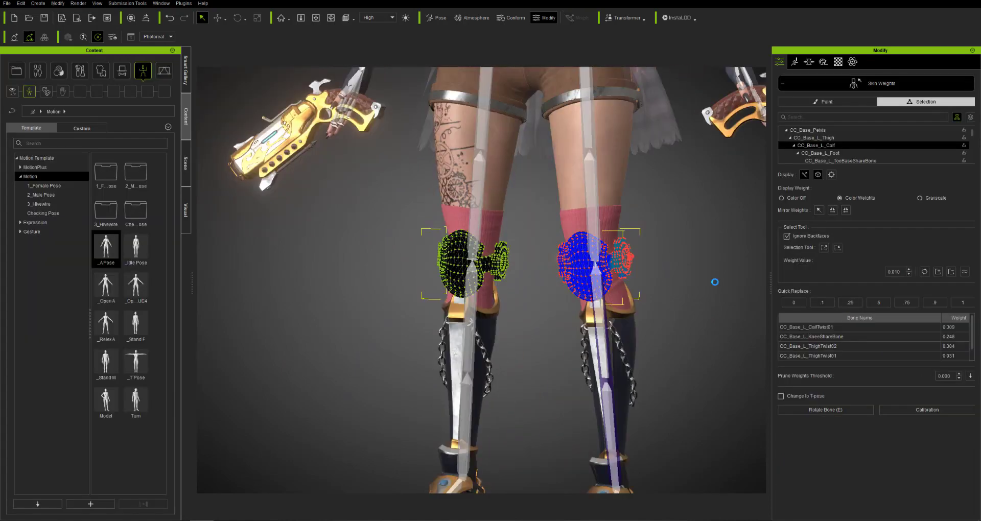
- Set the skin weight of the selected kneepad vertices to 1 on the CC_Base_L_Calf bone
{"action": "scroll", "coordinate": [645, 293], "scroll_direction": "up", "scroll_amount": 3}
{"action": "right_click_drag", "start_coordinate": [646, 292], "coordinate": [715, 286]}
{"action": "type", "text": "1"}
{"action": "key", "text": "Return"}
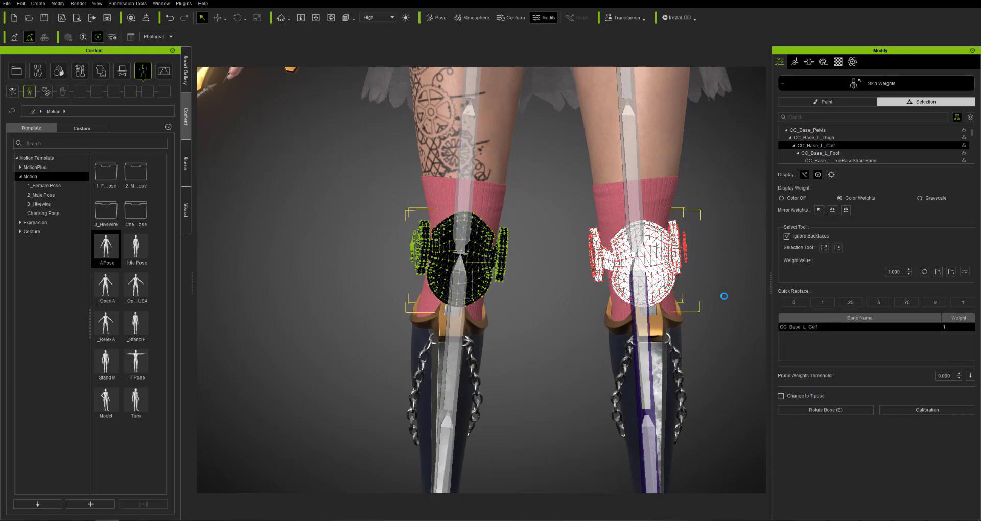
{"action": "scroll", "coordinate": [612, 321], "scroll_direction": "up", "scroll_amount": 2}
{"action": "right_click_drag", "start_coordinate": [613, 321], "coordinate": [306, 309]}
{"action": "left_click", "coordinate": [531, 216]}
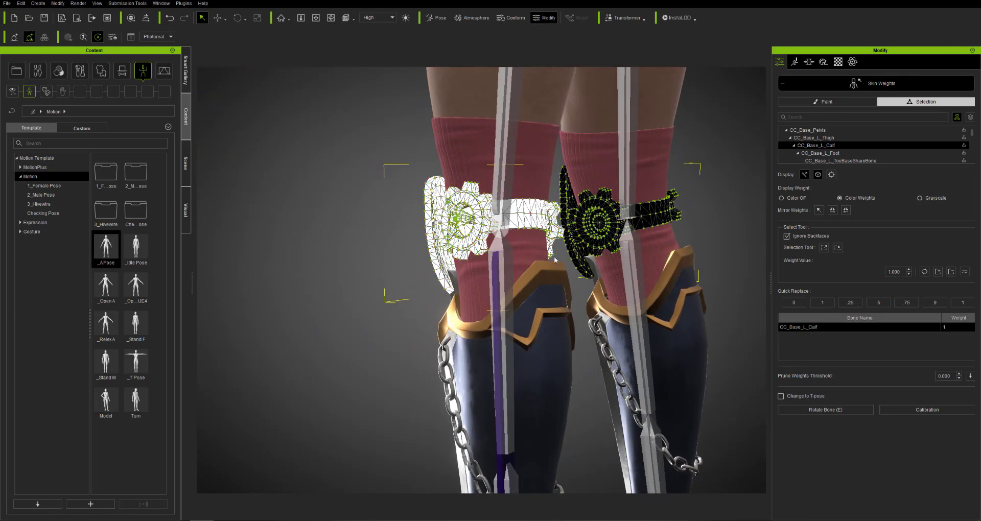
{"action": "scroll", "coordinate": [562, 271], "scroll_direction": "down", "scroll_amount": 2}
{"action": "right_click_drag", "start_coordinate": [633, 297], "coordinate": [571, 311]}
{"action": "scroll", "coordinate": [571, 311], "scroll_direction": "up", "scroll_amount": 3}
- Weight the selected shortHair vertices fully to the CC_Base_Head bone with a quick replace value of 1
{"action": "left_click", "coordinate": [829, 139]}
{"action": "right_click_drag", "start_coordinate": [487, 280], "coordinate": [190, 83]}
{"action": "scroll", "coordinate": [498, 265], "scroll_direction": "down", "scroll_amount": 2}
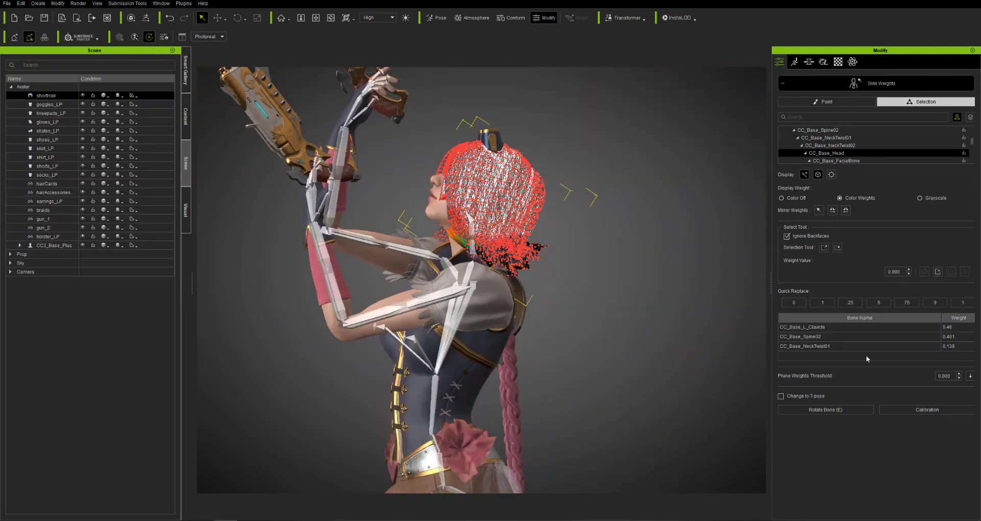
{"action": "left_click", "coordinate": [965, 304]}
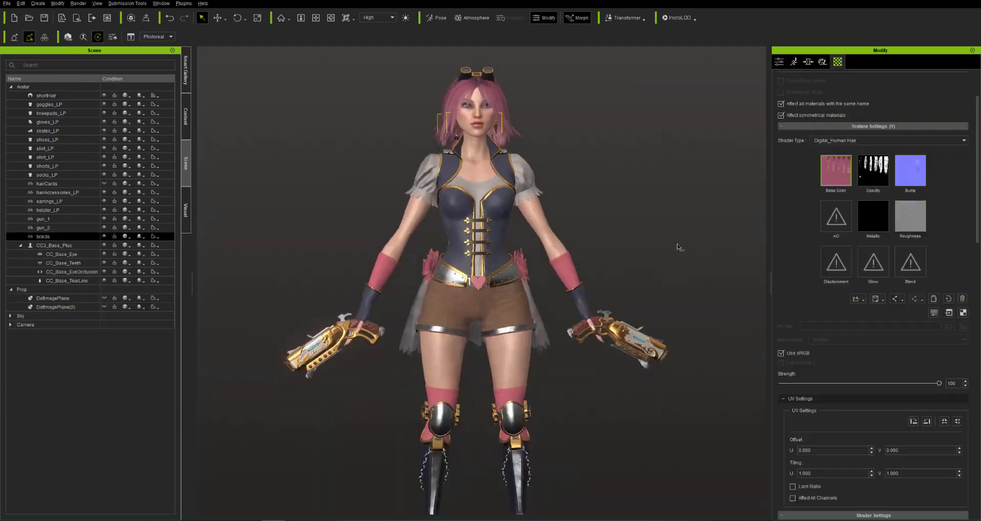
- Attach the handheld gun_1 accessory to a sub-node bone of the character's skeleton
{"action": "left_click", "coordinate": [43, 218]}
{"action": "left_click", "coordinate": [963, 438]}
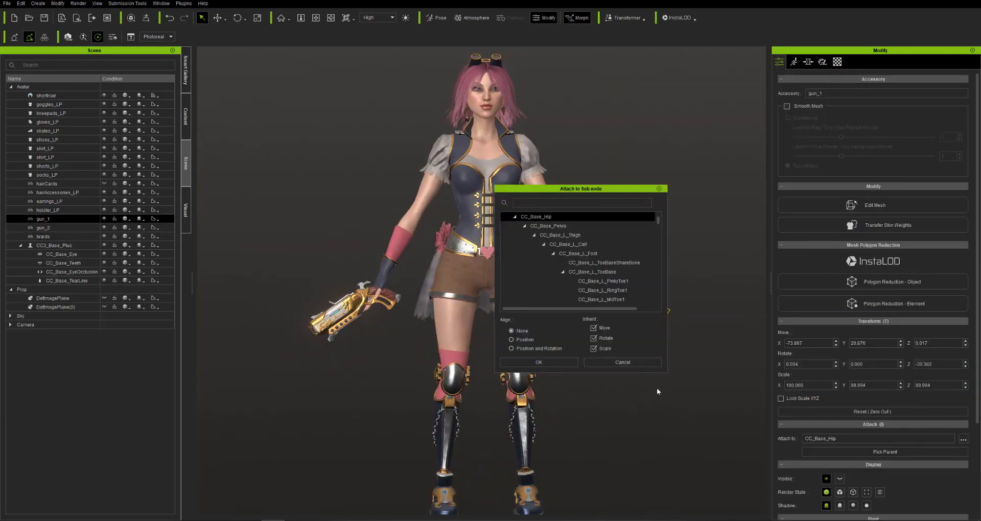
{"action": "key", "text": "Escape"}
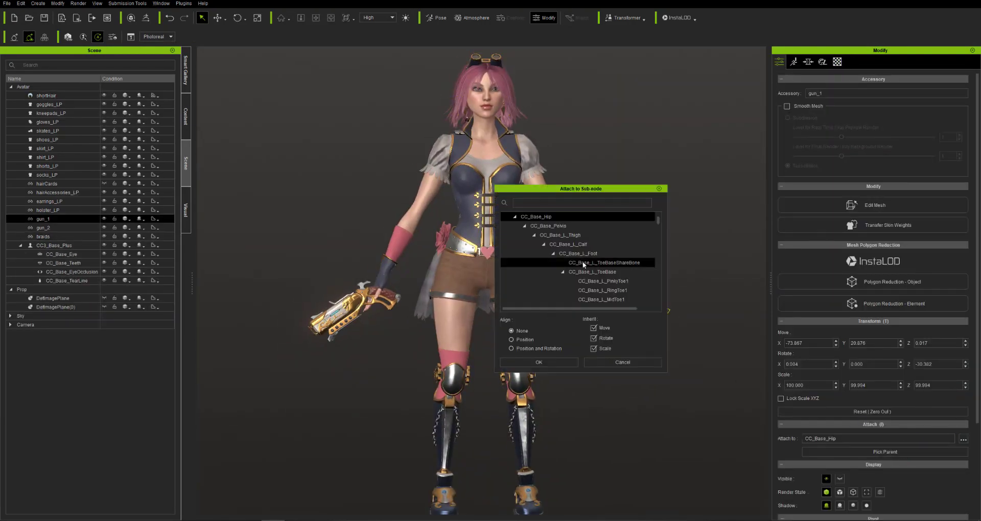
{"action": "left_click", "coordinate": [591, 275]}
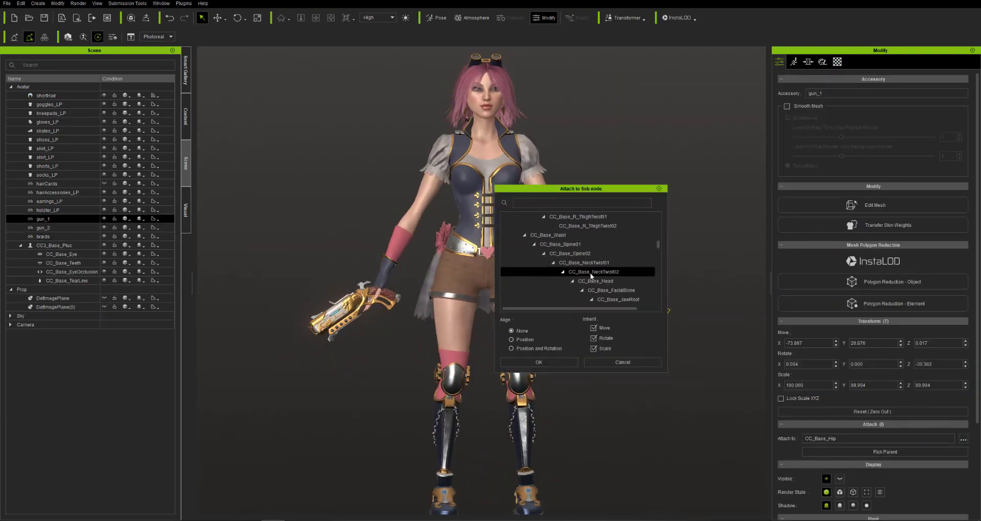
{"action": "scroll", "coordinate": [593, 276], "scroll_direction": "down", "scroll_amount": 5}
{"action": "left_click", "coordinate": [642, 274]}
{"action": "left_click", "coordinate": [518, 365]}
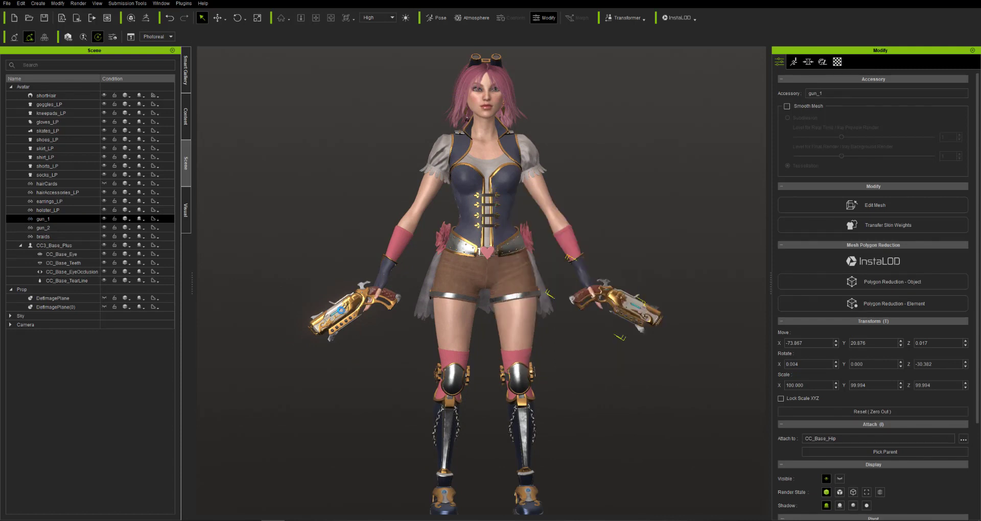
- Attach the other handheld weapon, gun_2, to a sub-node bone of the character's skeleton
{"action": "left_click", "coordinate": [360, 311]}
{"action": "left_click", "coordinate": [961, 439]}
{"action": "scroll", "coordinate": [575, 287], "scroll_direction": "down", "scroll_amount": 15}
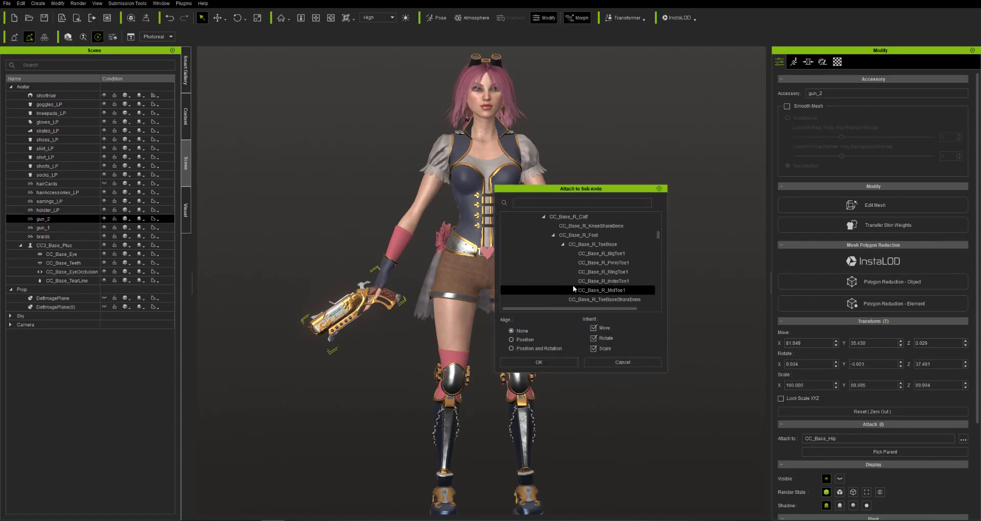
{"action": "scroll", "coordinate": [574, 287], "scroll_direction": "down", "scroll_amount": 7}
{"action": "left_click", "coordinate": [638, 280]}
{"action": "left_click", "coordinate": [554, 364]}
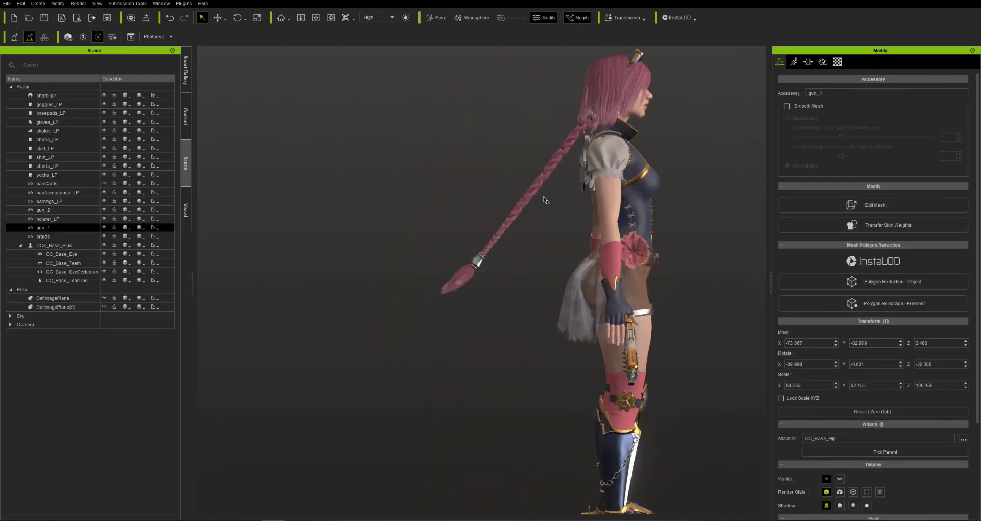
- Attach the braids accessory to the CC_Base_Head bone and check its placement on the character
{"action": "left_click", "coordinate": [963, 438]}
{"action": "left_click", "coordinate": [564, 255]}
{"action": "left_click", "coordinate": [604, 280]}
{"action": "scroll", "coordinate": [603, 278], "scroll_direction": "down", "scroll_amount": 2}
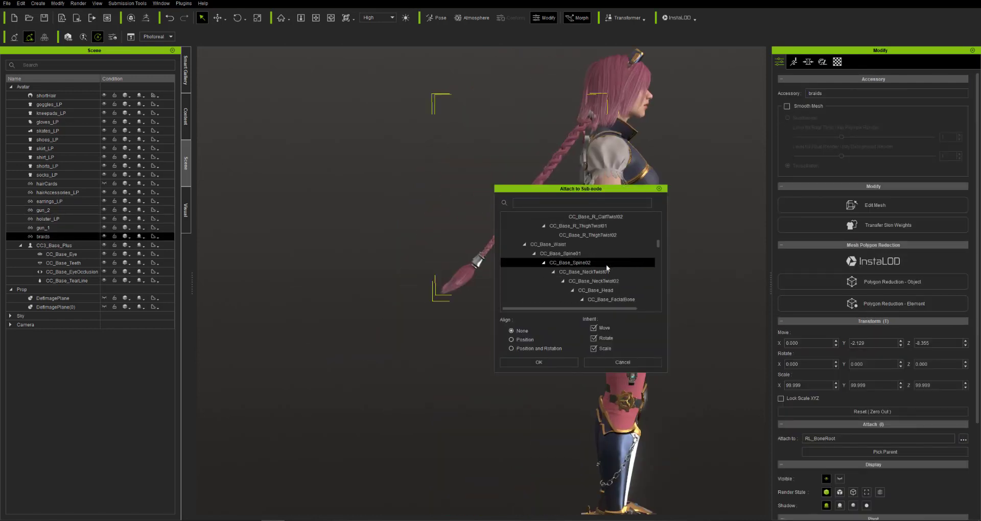
{"action": "left_click", "coordinate": [552, 363]}
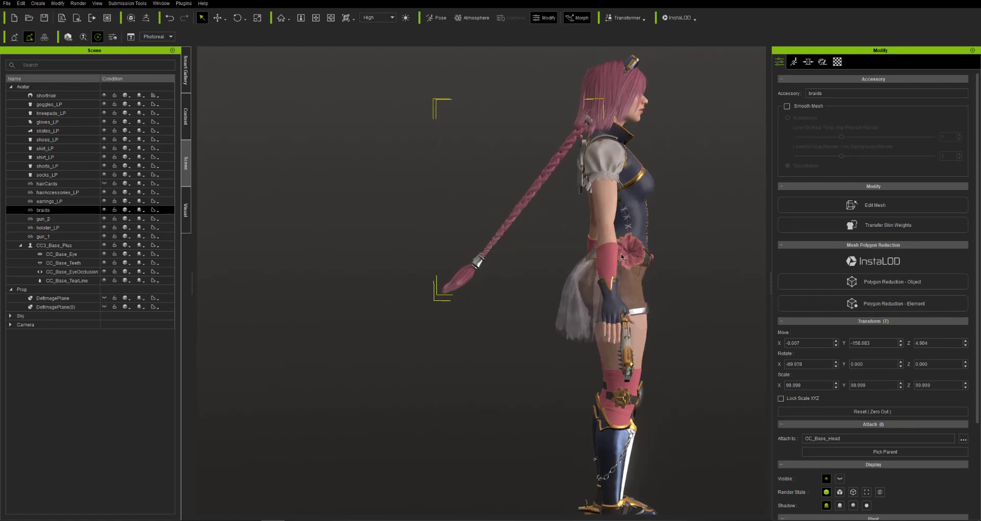
{"action": "right_click_drag", "start_coordinate": [657, 322], "coordinate": [473, 310]}
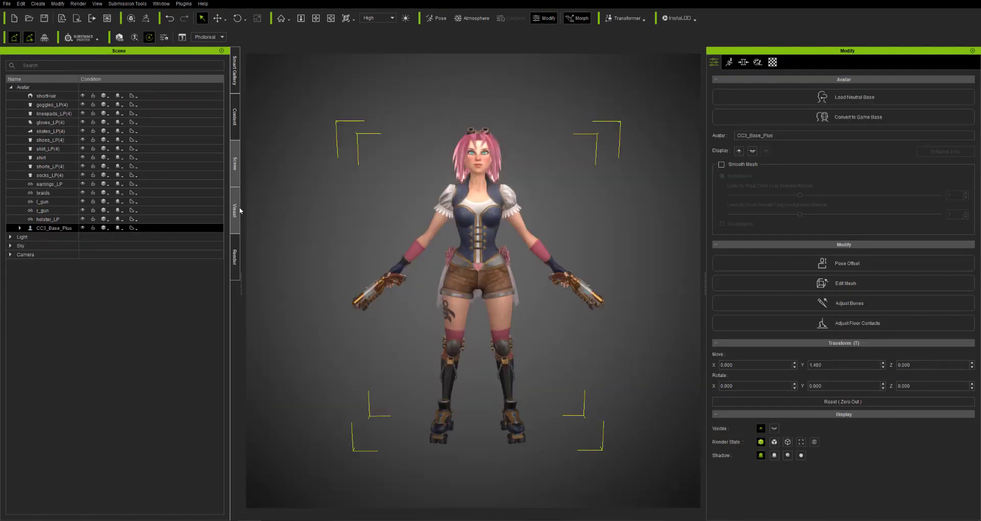
- Light the scene with atmosphere presets, trying _Default and a Full Body Even Warm preset before applying Full Body Epic Warm
{"action": "left_click", "coordinate": [21, 4]}
{"action": "key", "text": "Escape"}
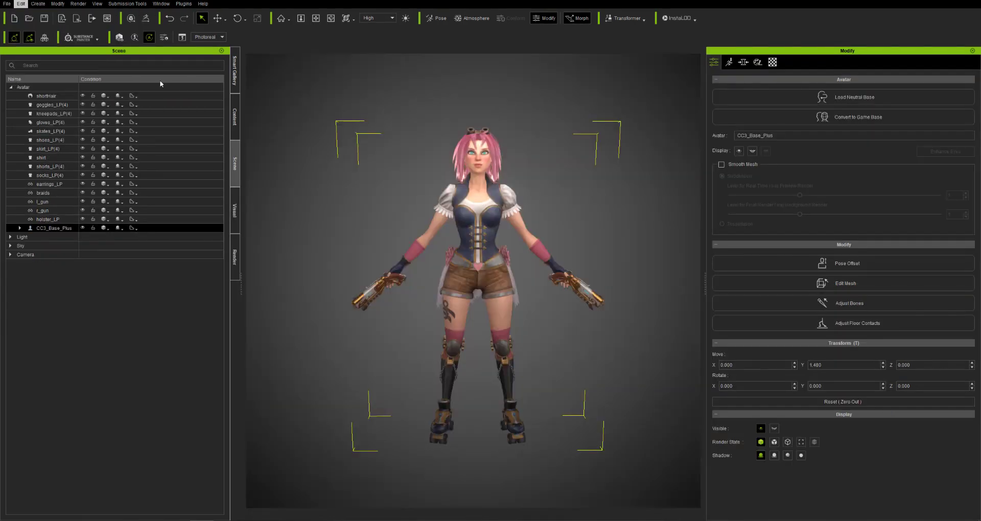
{"action": "left_click", "coordinate": [235, 117]}
{"action": "left_click", "coordinate": [188, 72]}
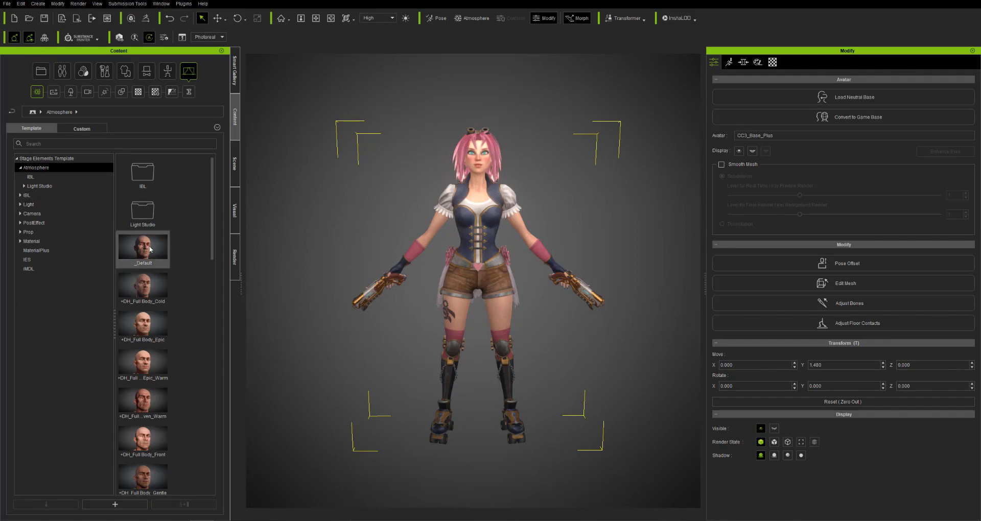
{"action": "double_click", "coordinate": [150, 249]}
{"action": "scroll", "coordinate": [562, 177], "scroll_direction": "up", "scroll_amount": 3}
{"action": "middle_click_drag", "start_coordinate": [593, 146], "coordinate": [607, 156]}
{"action": "scroll", "coordinate": [152, 261], "scroll_direction": "down", "scroll_amount": 3}
{"action": "double_click", "coordinate": [153, 264]}
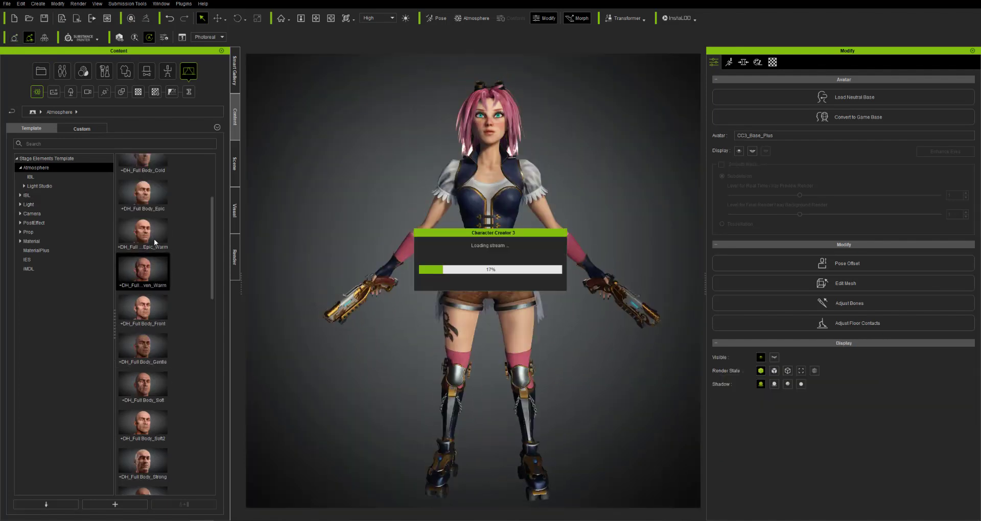
{"action": "double_click", "coordinate": [153, 239]}
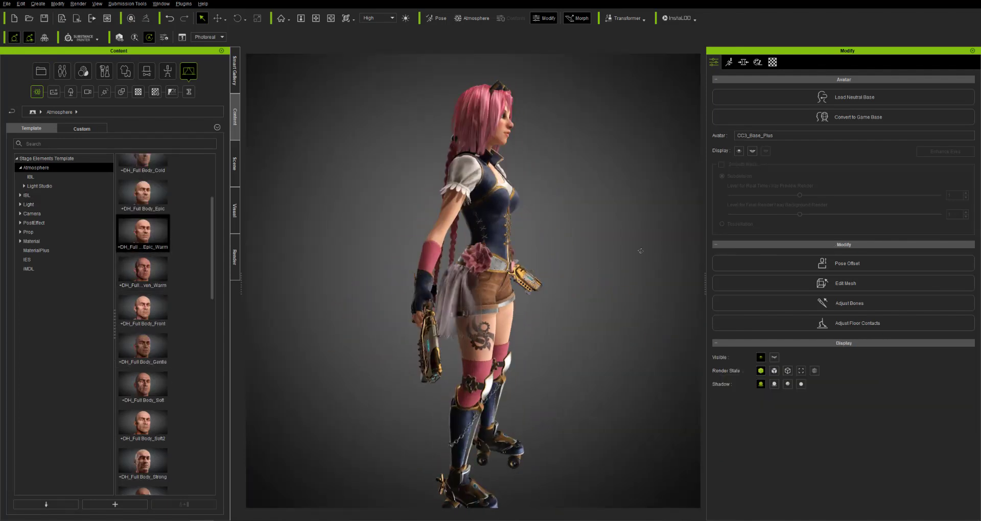
- Try the Blue, Strong Silhouette and Magenta presets from the 02_Cinematic image-based lighting set
{"action": "left_click", "coordinate": [26, 204]}
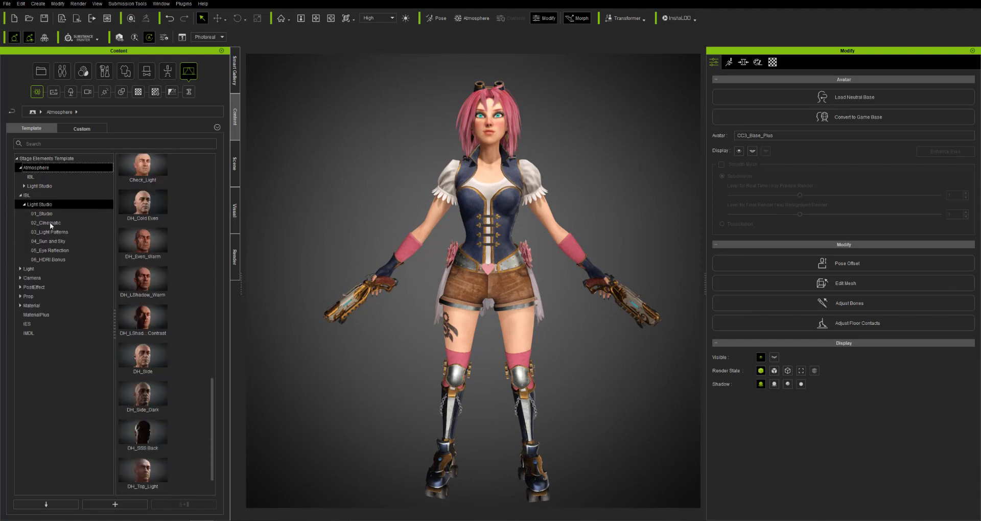
{"action": "left_click", "coordinate": [50, 222]}
{"action": "double_click", "coordinate": [154, 218]}
{"action": "double_click", "coordinate": [156, 442]}
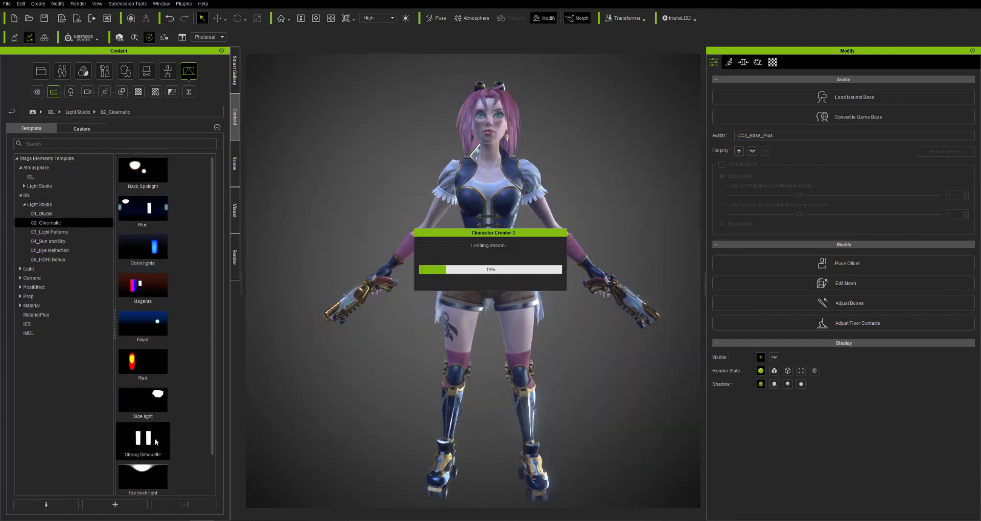
{"action": "double_click", "coordinate": [148, 287]}
- Compare the Emmarentia, Glass_passage and Rathaus environments from 06_HDRI Bonus and apply Sable_tent for the image-based lighting
{"action": "left_click", "coordinate": [49, 214]}
{"action": "left_click", "coordinate": [55, 259]}
{"action": "double_click", "coordinate": [151, 176]}
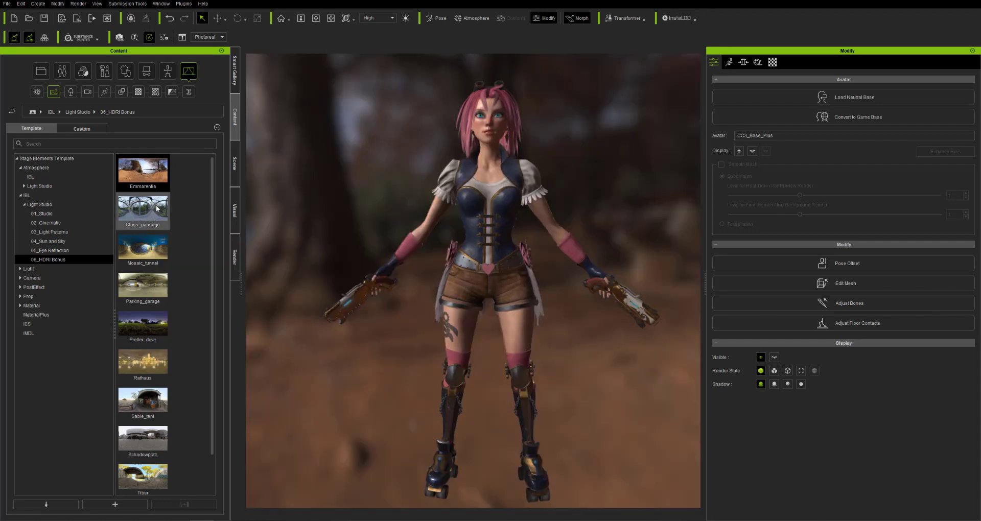
{"action": "double_click", "coordinate": [153, 217]}
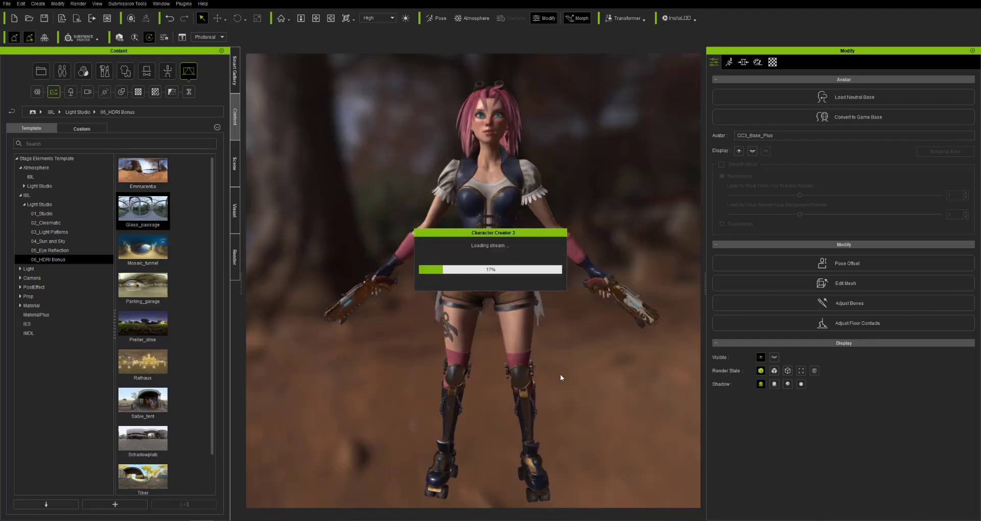
{"action": "double_click", "coordinate": [151, 366]}
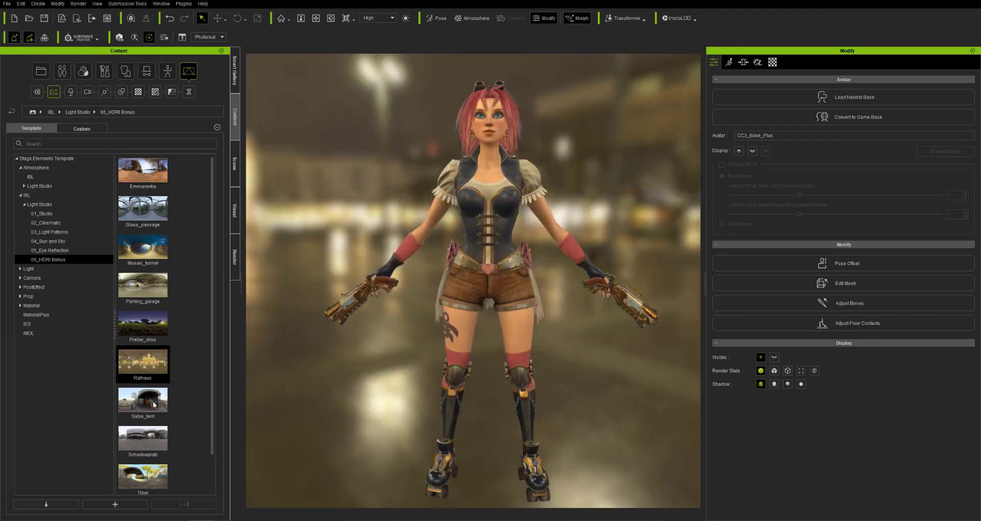
{"action": "double_click", "coordinate": [154, 405]}
{"action": "right_click_drag", "start_coordinate": [581, 395], "coordinate": [594, 363]}
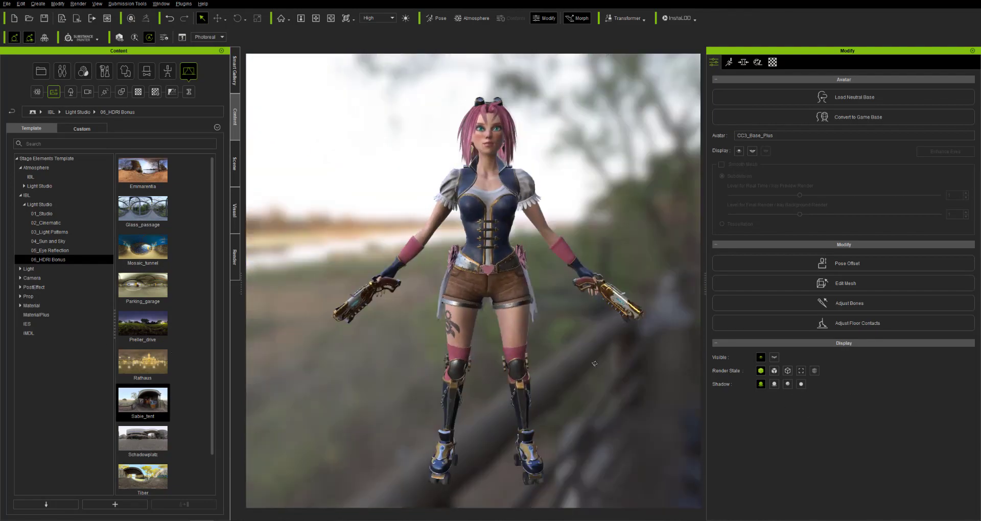
- Add a directional light to the scene
{"action": "left_click", "coordinate": [231, 199]}
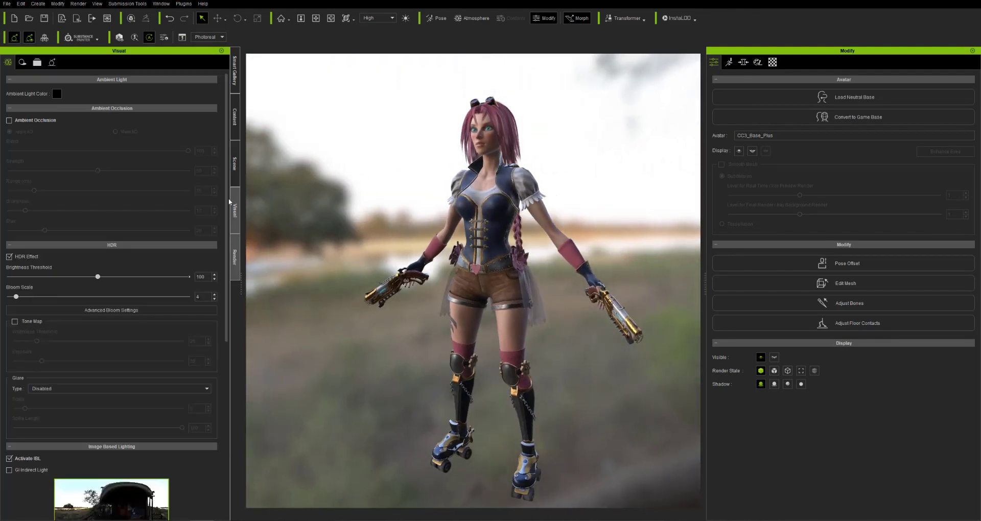
{"action": "left_click", "coordinate": [235, 165]}
{"action": "left_click", "coordinate": [34, 5]}
{"action": "left_click", "coordinate": [10, 237]}
{"action": "left_click", "coordinate": [38, 4]}
{"action": "mouse_move", "coordinate": [62, 54]}
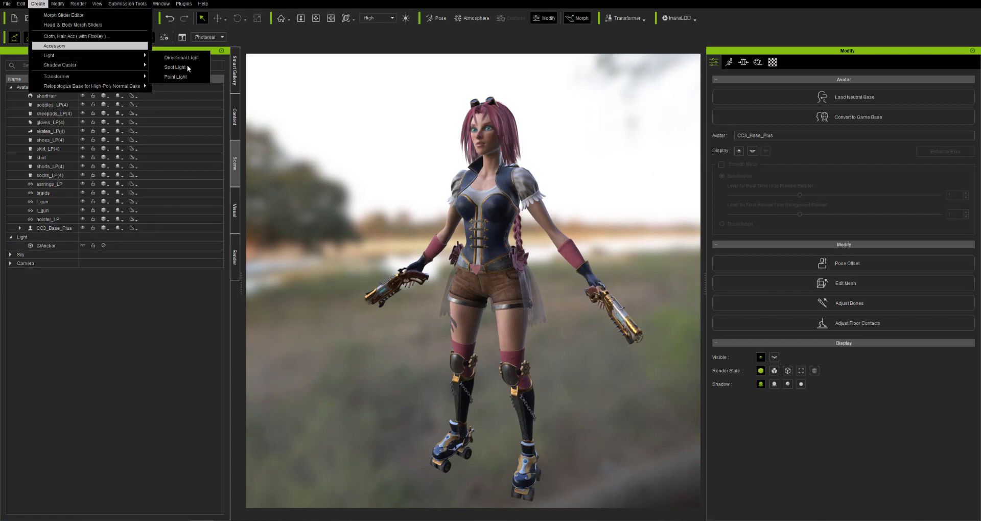
{"action": "left_click", "coordinate": [175, 60]}
{"action": "scroll", "coordinate": [375, 261], "scroll_direction": "down", "scroll_amount": 2}
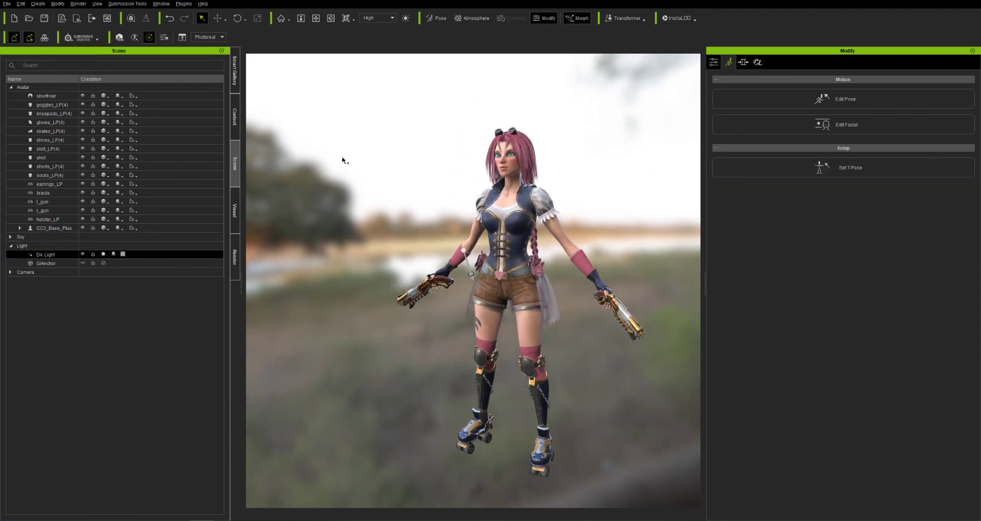
- Rotate the new directional light to about X 54, Y 4 and Z -26 degrees
{"action": "left_click", "coordinate": [713, 62]}
{"action": "right_click_drag", "start_coordinate": [256, 69], "coordinate": [287, 67]}
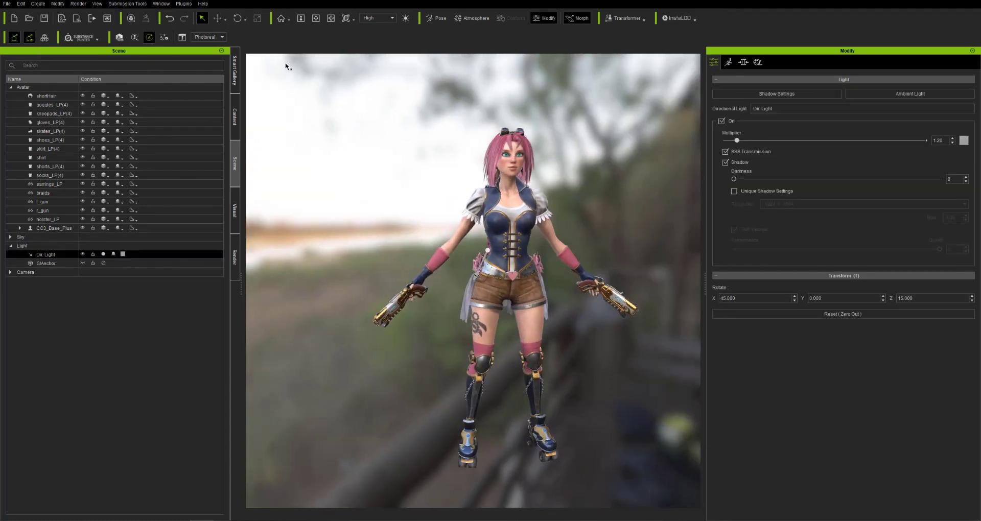
{"action": "key", "text": "e"}
{"action": "mouse_move", "coordinate": [517, 284]}
{"action": "left_mouse_down"}
{"action": "mouse_move", "coordinate": [439, 288]}
{"action": "mouse_move", "coordinate": [517, 288]}
{"action": "left_mouse_up"}
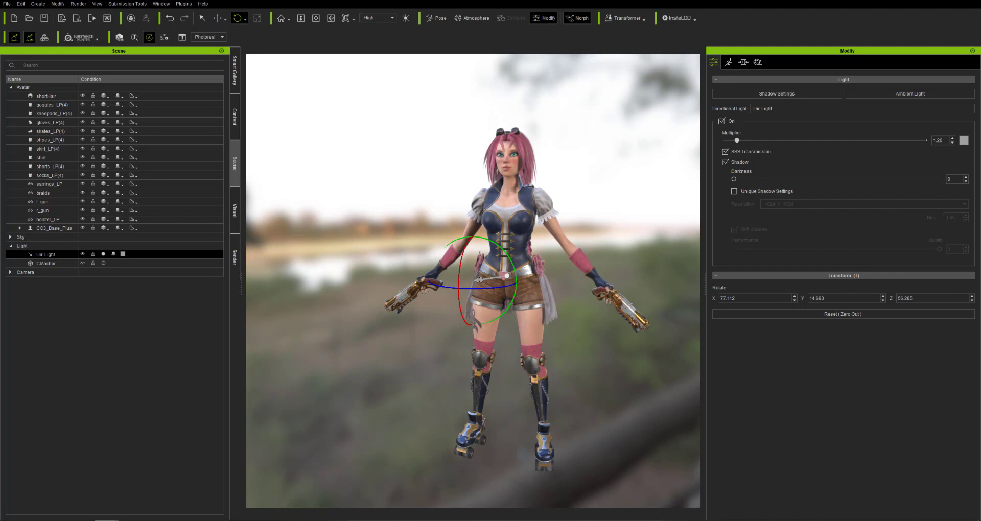
{"action": "left_click_drag", "start_coordinate": [479, 291], "coordinate": [442, 292]}
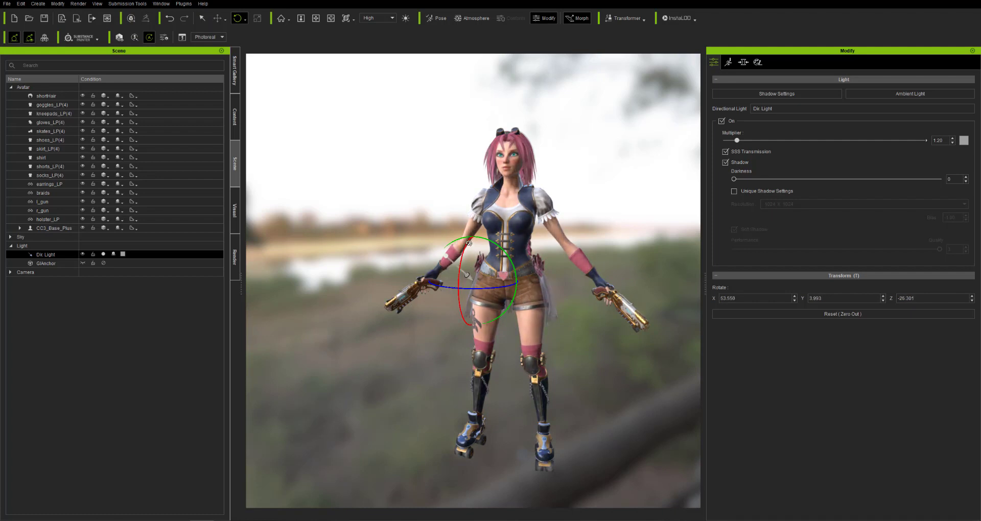
- Change the directional light's color to a pale warm yellow
{"action": "right_click_drag", "start_coordinate": [469, 244], "coordinate": [562, 182]}
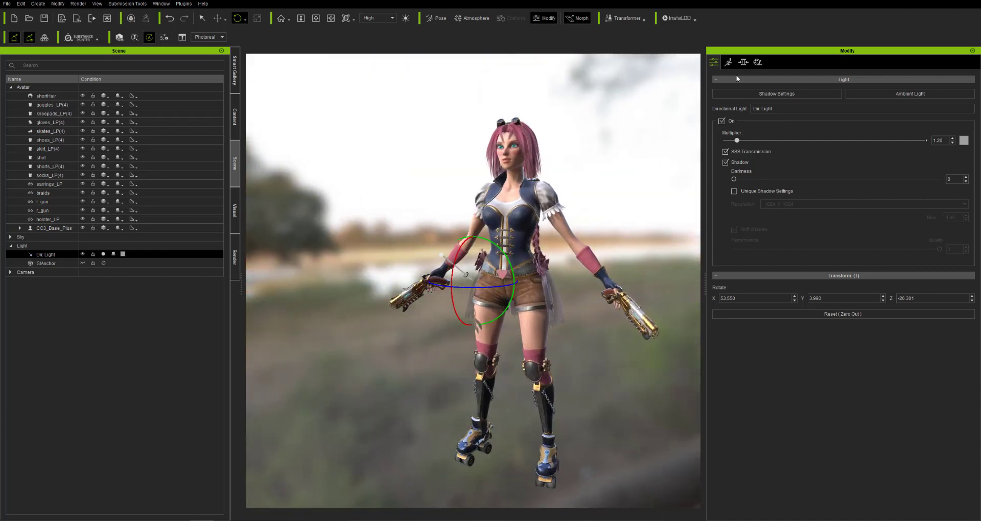
{"action": "left_click", "coordinate": [963, 140]}
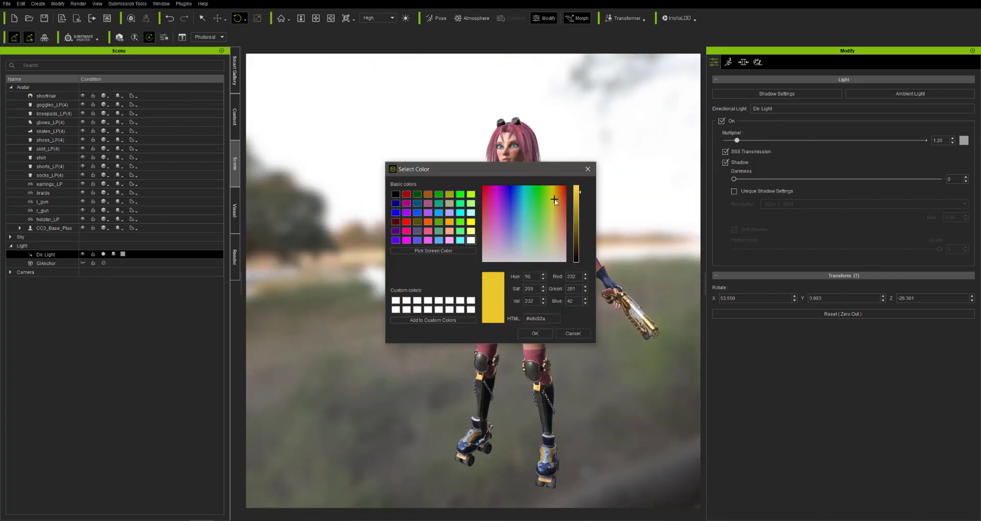
{"action": "left_click", "coordinate": [534, 333]}
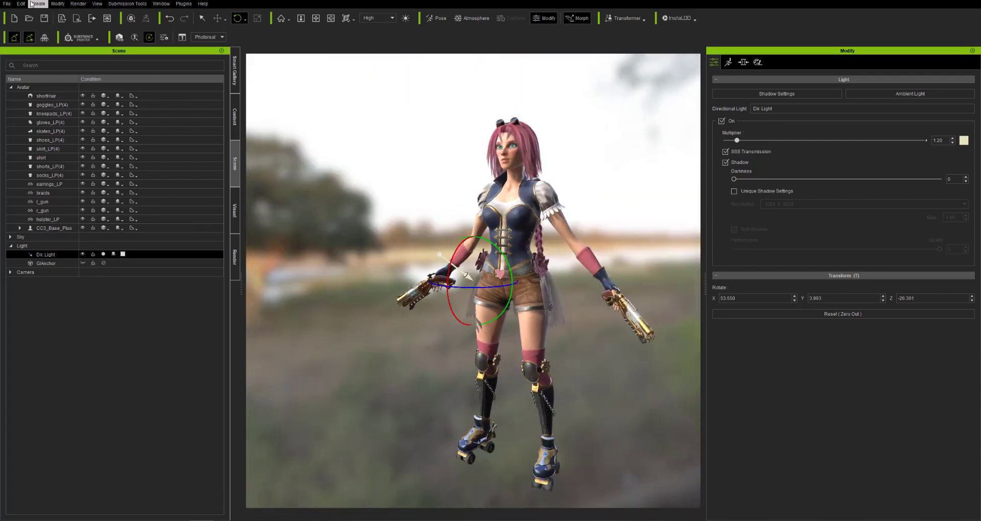
- Add a point light to the scene and zero out its transform
{"action": "left_click", "coordinate": [38, 3]}
{"action": "mouse_move", "coordinate": [122, 55]}
{"action": "left_click", "coordinate": [175, 77]}
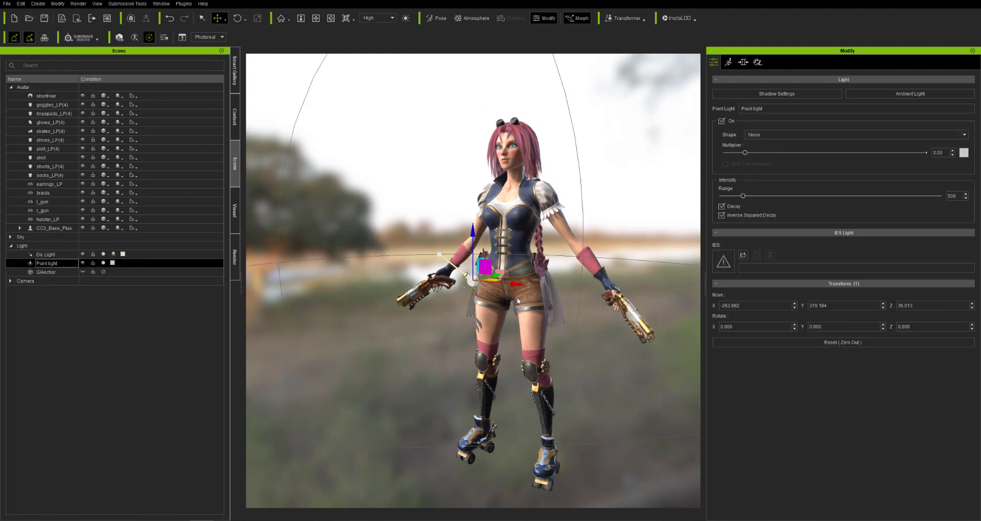
{"action": "left_click_drag", "start_coordinate": [515, 284], "coordinate": [621, 294]}
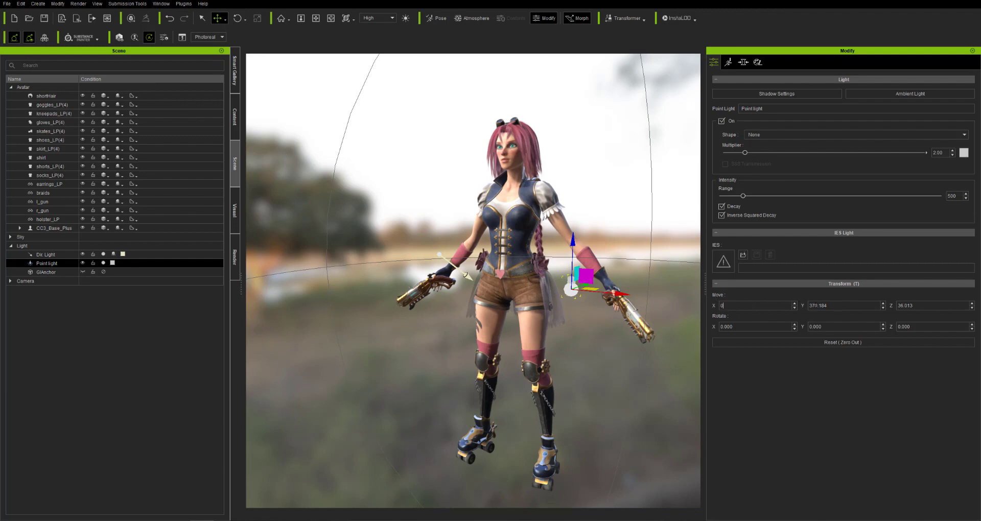
{"action": "left_click", "coordinate": [816, 306]}
{"action": "left_click", "coordinate": [843, 342]}
- Move the point light in front of the character, to about X 63, Y -67 and Z 82
{"action": "left_click_drag", "start_coordinate": [510, 423], "coordinate": [510, 280]}
{"action": "middle_click_drag", "start_coordinate": [511, 286], "coordinate": [571, 319]}
{"action": "left_click_drag", "start_coordinate": [584, 334], "coordinate": [687, 473]}
{"action": "middle_click_drag", "start_coordinate": [679, 467], "coordinate": [621, 406]}
{"action": "left_click_drag", "start_coordinate": [600, 359], "coordinate": [601, 335]}
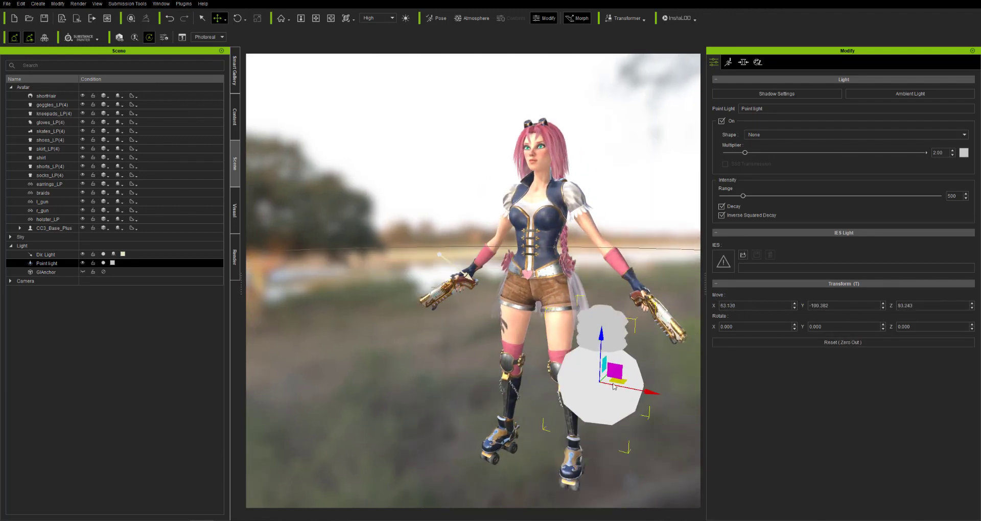
{"action": "left_click_drag", "start_coordinate": [615, 387], "coordinate": [615, 413]}
{"action": "right_click_drag", "start_coordinate": [615, 409], "coordinate": [547, 342]}
{"action": "key", "text": "f"}
{"action": "right_click_drag", "start_coordinate": [613, 306], "coordinate": [529, 302]}
{"action": "scroll", "coordinate": [529, 302], "scroll_direction": "down", "scroll_amount": 5}
{"action": "left_click_drag", "start_coordinate": [515, 291], "coordinate": [576, 309]}
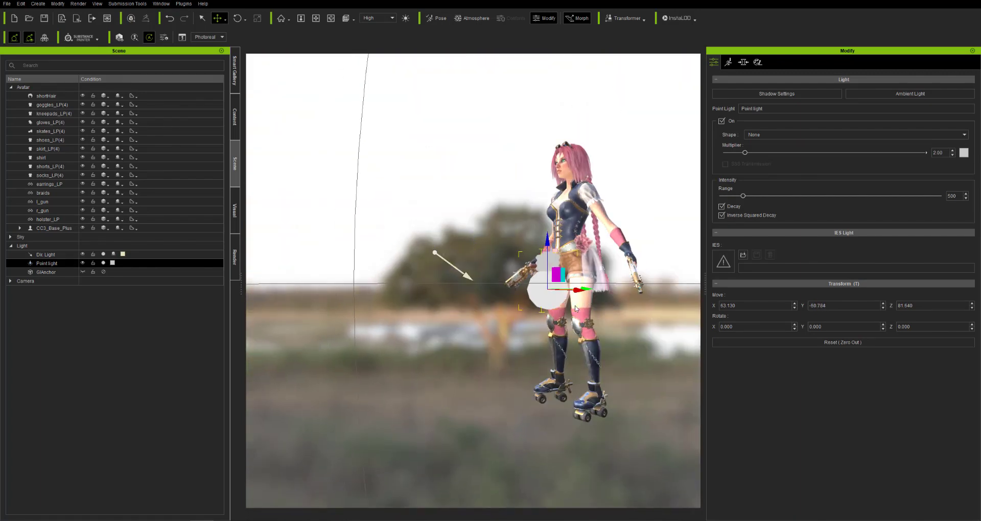
- Change the point light's shape to Rectangle and rotate it toward the character, about Y 92 and Z -34 degrees
{"action": "right_click_drag", "start_coordinate": [576, 309], "coordinate": [730, 212]}
{"action": "left_click_drag", "start_coordinate": [596, 292], "coordinate": [600, 292]}
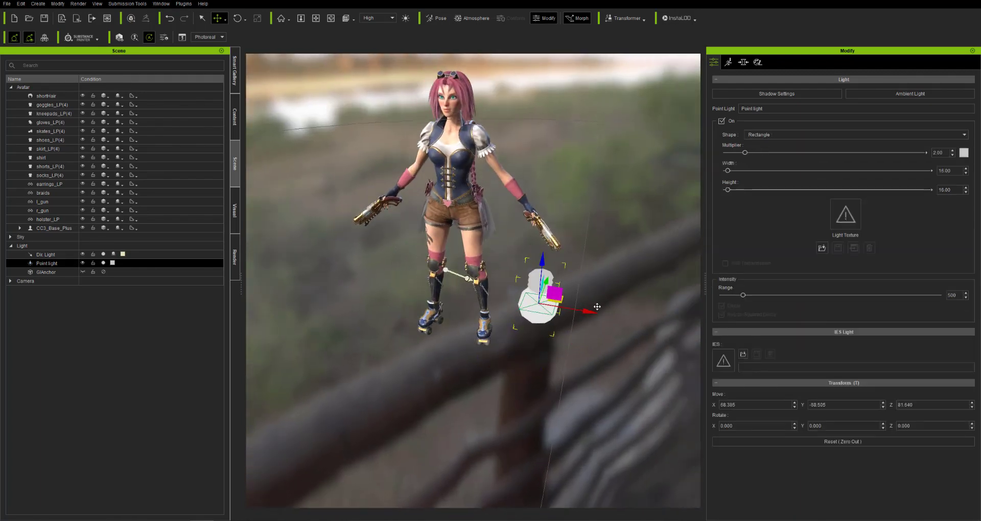
{"action": "left_click_drag", "start_coordinate": [597, 307], "coordinate": [579, 305]}
{"action": "key", "text": "e"}
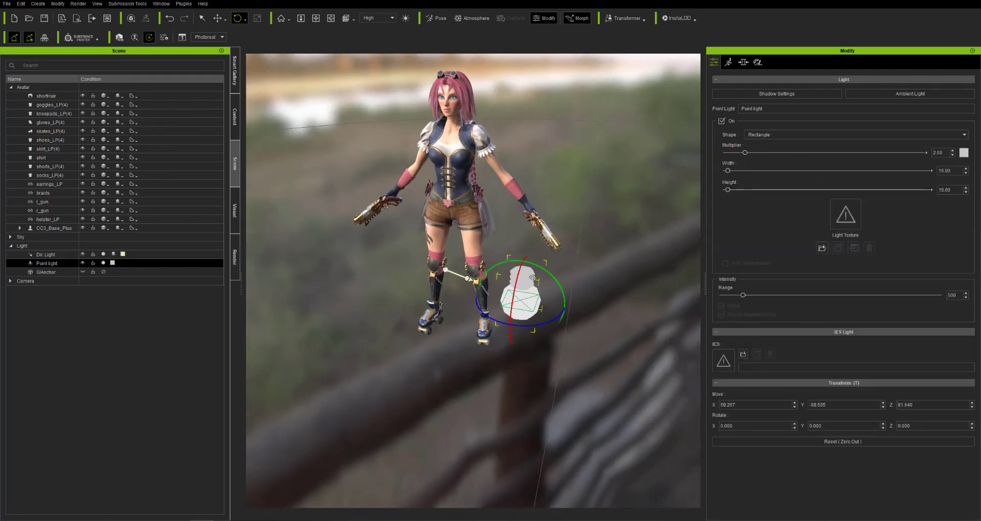
{"action": "left_click_drag", "start_coordinate": [551, 273], "coordinate": [541, 342]}
{"action": "key", "text": "w"}
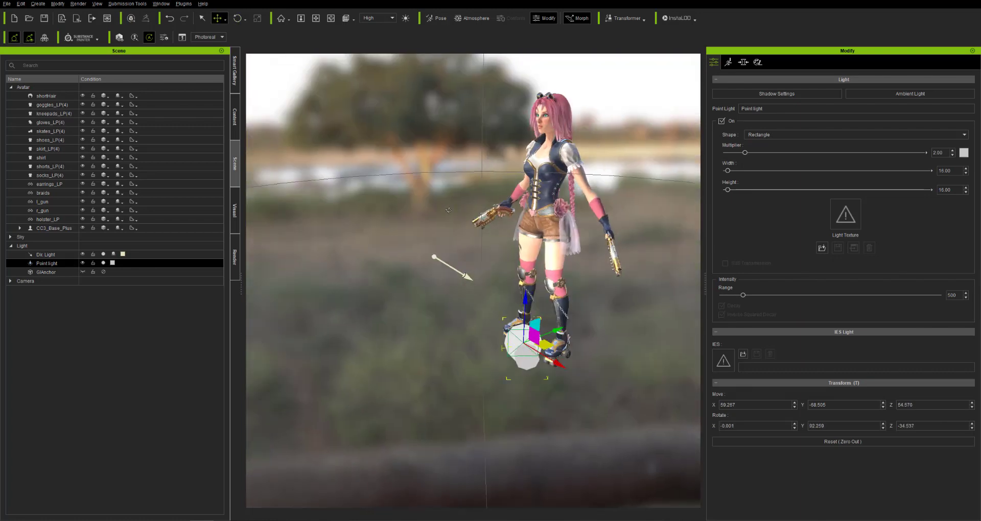
- Enlarge the rectangular light to about 205 wide and 76 high, raise it to about Z 75 and turn it to about Z -43 degrees
{"action": "right_click_drag", "start_coordinate": [448, 211], "coordinate": [455, 217]}
{"action": "left_click_drag", "start_coordinate": [727, 170], "coordinate": [795, 170]}
{"action": "left_click_drag", "start_coordinate": [526, 299], "coordinate": [525, 265]}
{"action": "key", "text": "e"}
{"action": "left_click_drag", "start_coordinate": [523, 331], "coordinate": [526, 322]}
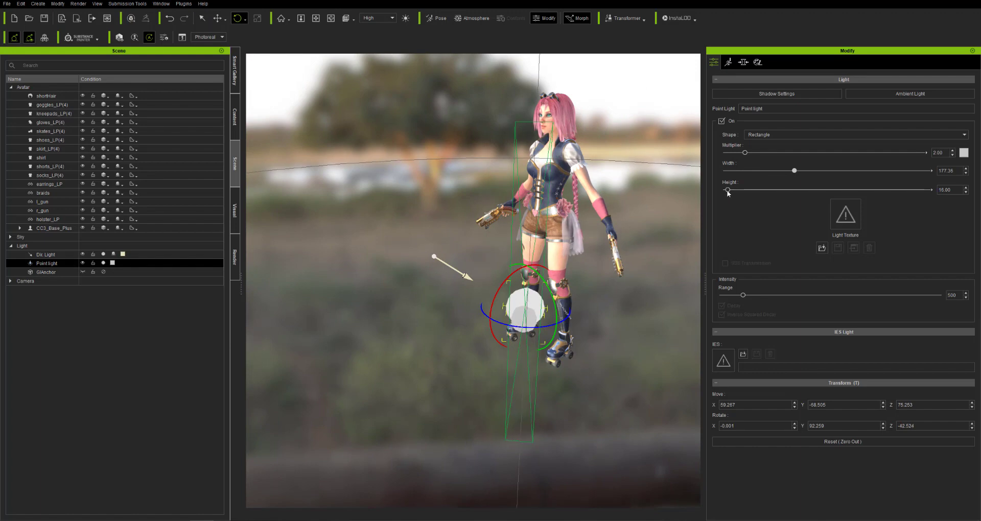
{"action": "left_click_drag", "start_coordinate": [727, 189], "coordinate": [752, 190]}
{"action": "left_click_drag", "start_coordinate": [803, 171], "coordinate": [806, 171]}
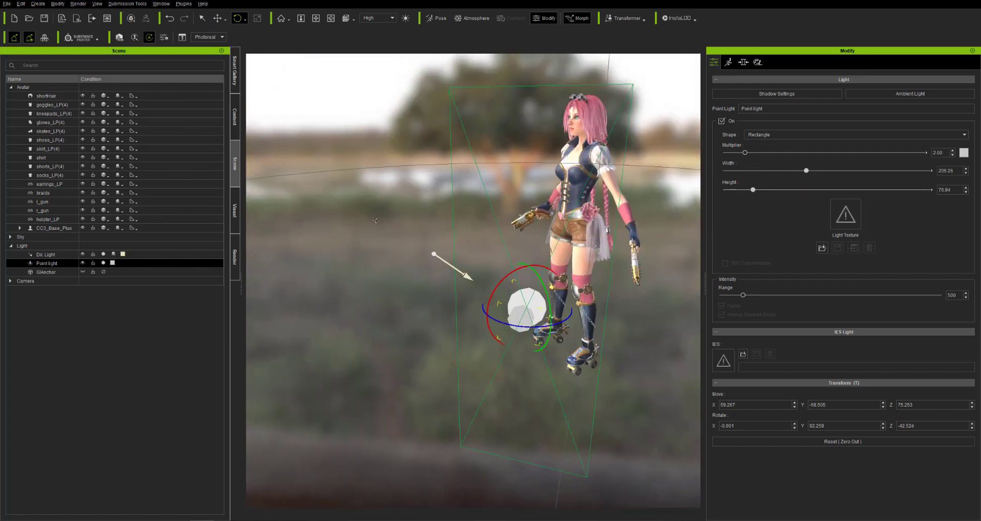
- Lower the rectangular point light's multiplier to 0.43 and check the character up close
{"action": "left_click_drag", "start_coordinate": [745, 152], "coordinate": [728, 152]}
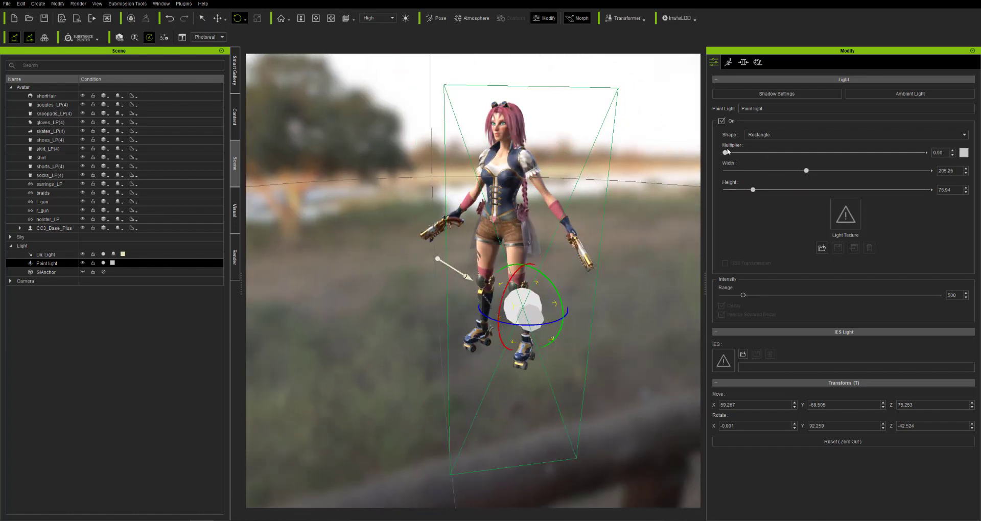
{"action": "right_click_drag", "start_coordinate": [598, 177], "coordinate": [607, 372], "text": "alt"}
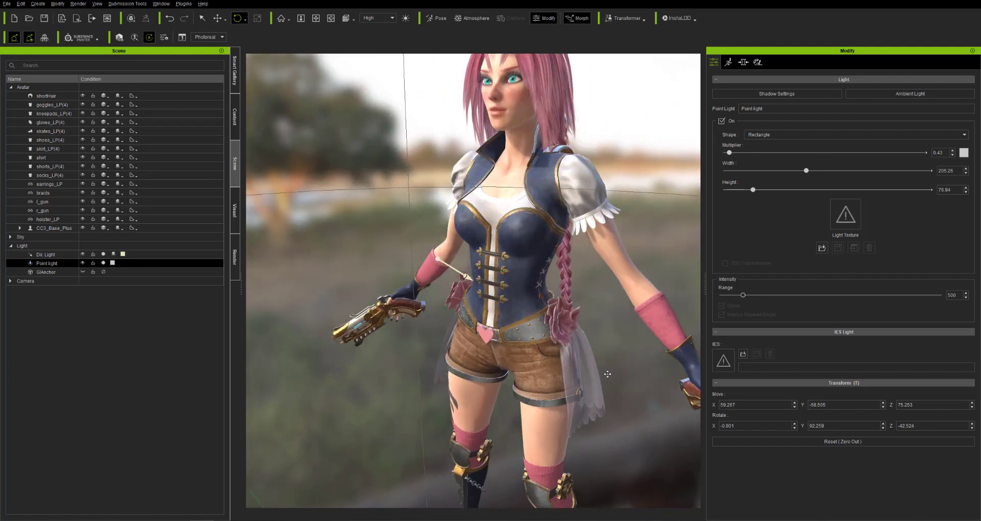
{"action": "left_click_drag", "start_coordinate": [606, 373], "coordinate": [644, 245], "text": "alt"}
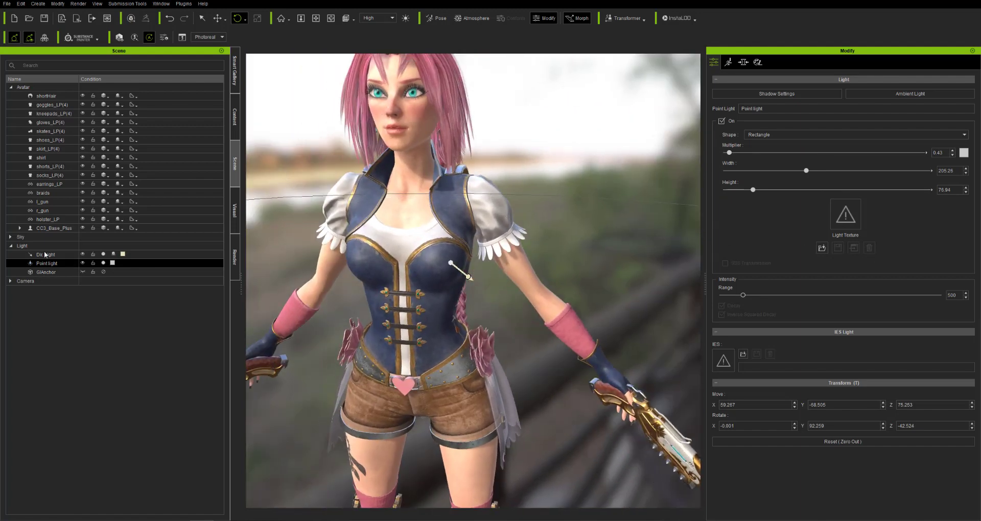
- Lower the directional light's multiplier to 0.55 and hide the sky background
{"action": "left_click", "coordinate": [45, 255]}
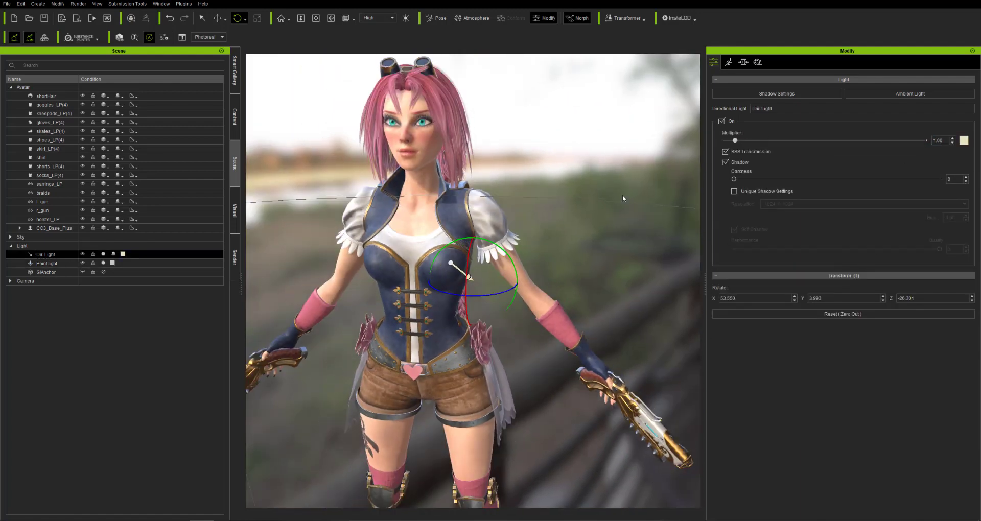
{"action": "left_click_drag", "start_coordinate": [735, 140], "coordinate": [731, 140]}
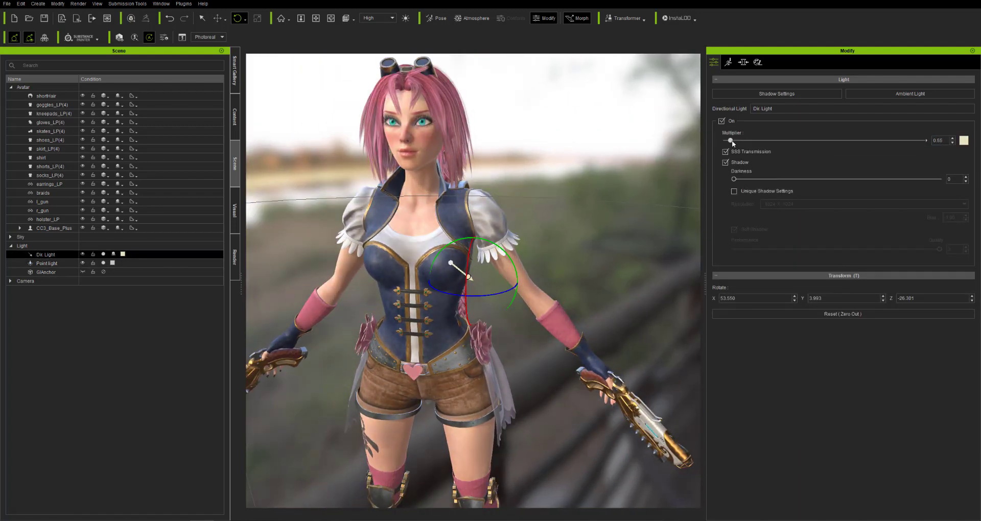
{"action": "right_click_drag", "start_coordinate": [639, 168], "coordinate": [569, 175]}
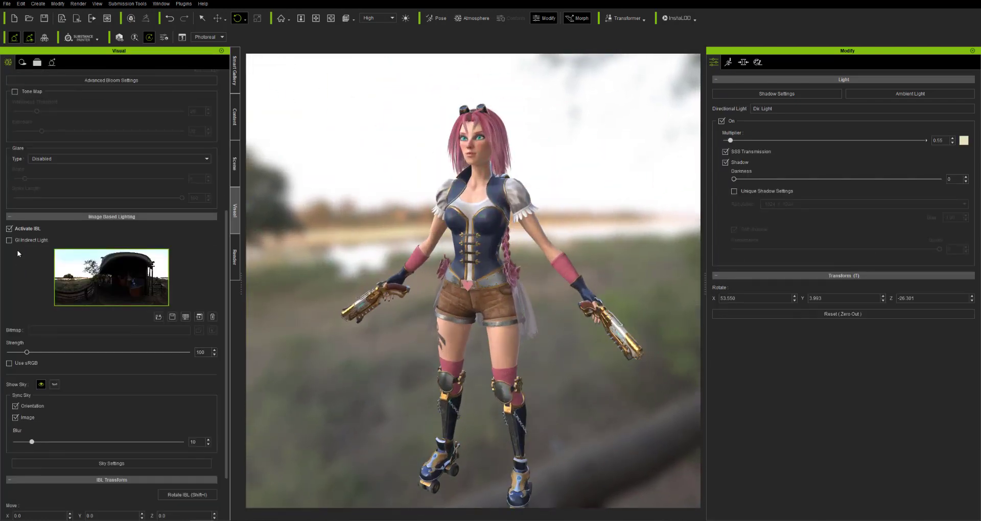
{"action": "left_click", "coordinate": [55, 384]}
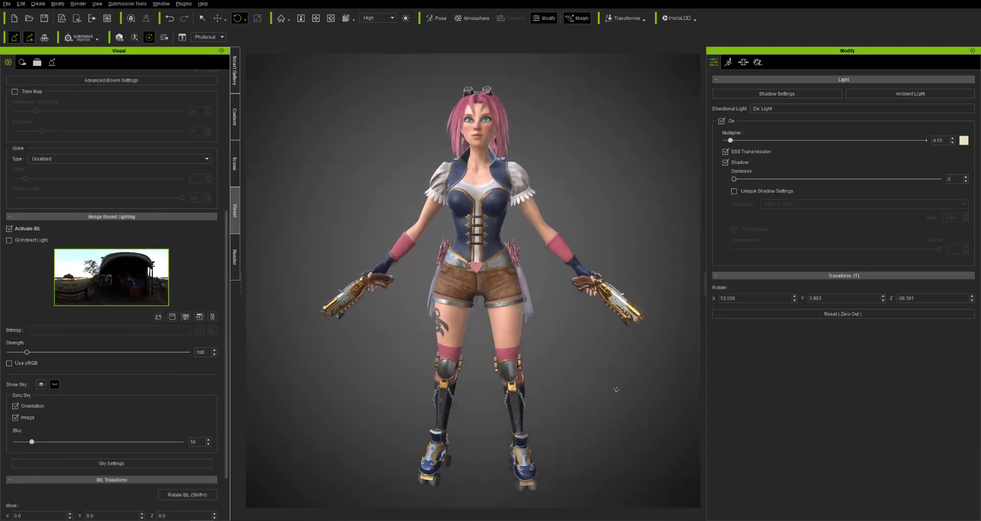
- Apply the Hold Gun gesture from the Hold gesture templates to the character's hands
{"action": "left_click", "coordinate": [234, 117]}
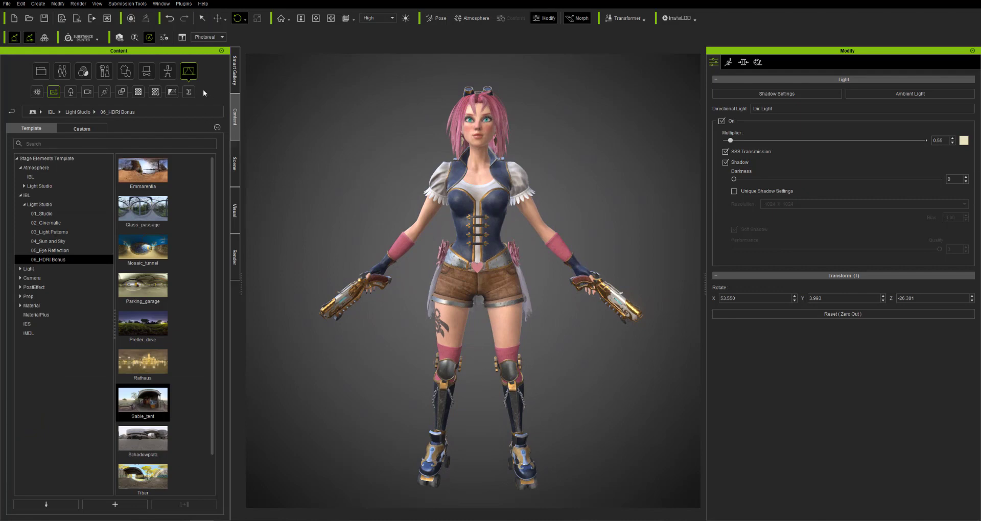
{"action": "left_click", "coordinate": [167, 71]}
{"action": "left_click", "coordinate": [23, 196]}
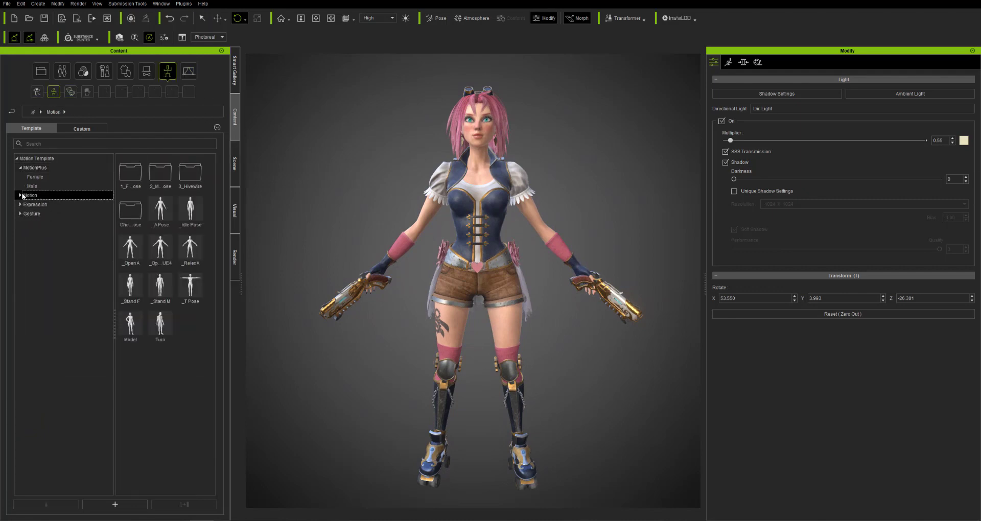
{"action": "left_click", "coordinate": [21, 214]}
{"action": "left_click", "coordinate": [32, 223]}
{"action": "double_click", "coordinate": [191, 287]}
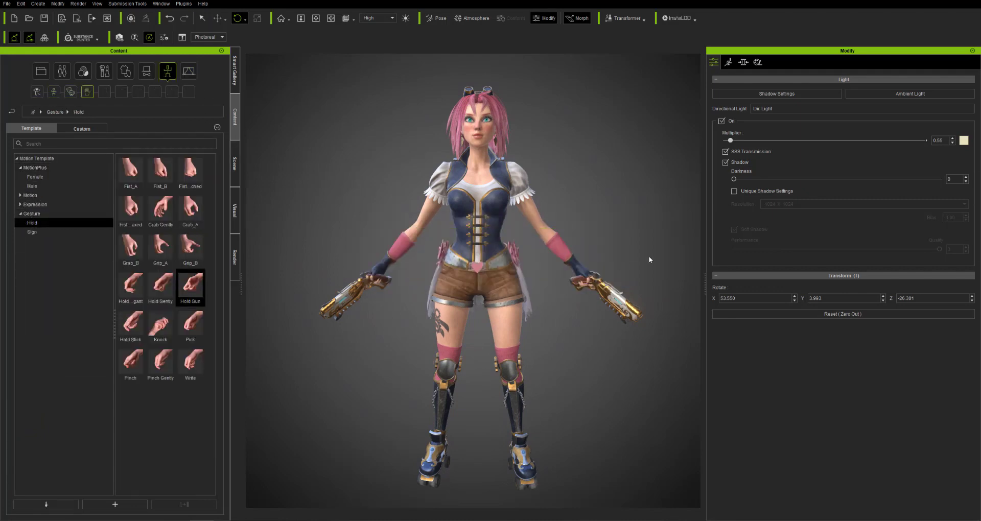
- Open the facial editor for the character and try the Happy_3 expression
{"action": "left_click", "coordinate": [845, 124]}
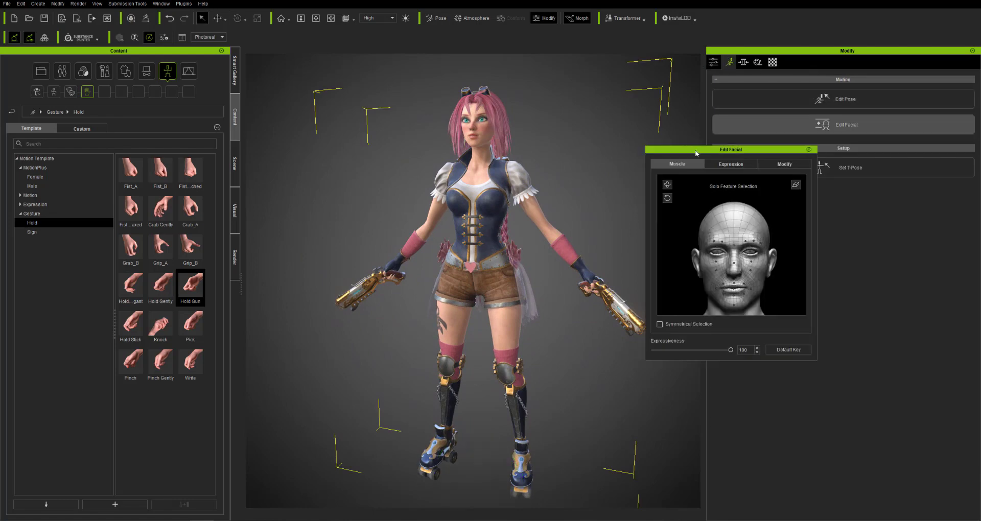
{"action": "left_click_drag", "start_coordinate": [694, 150], "coordinate": [685, 146]}
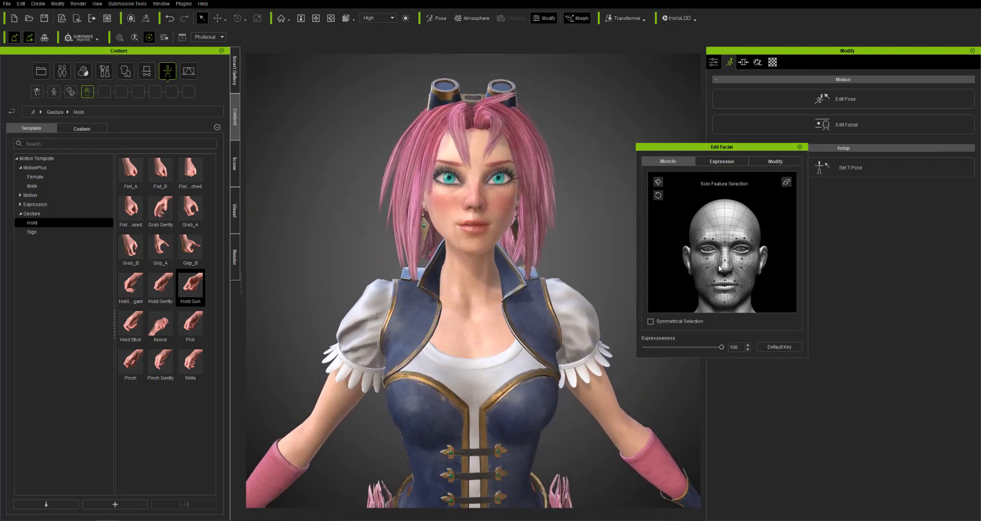
{"action": "left_click", "coordinate": [721, 161]}
{"action": "left_click", "coordinate": [736, 201]}
{"action": "left_click", "coordinate": [667, 162]}
{"action": "left_click", "coordinate": [722, 161]}
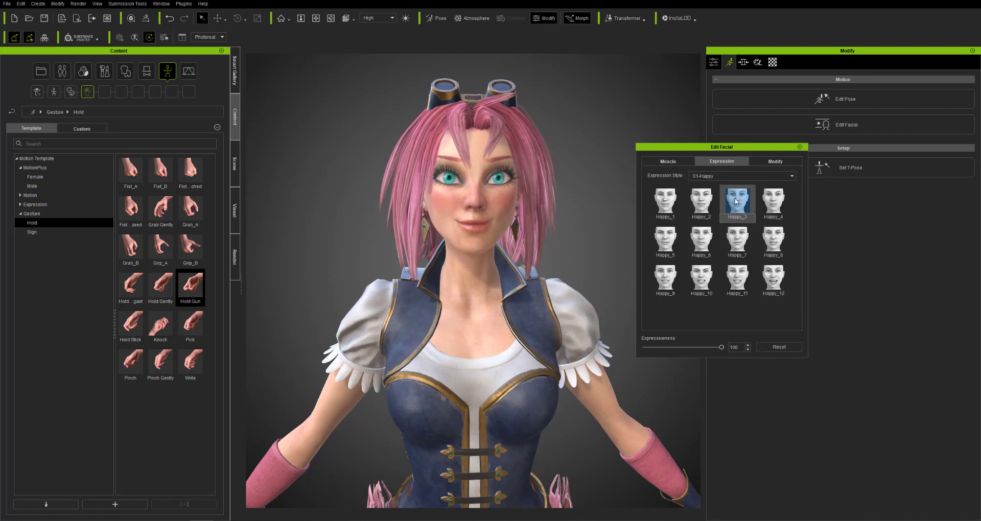
{"action": "left_click", "coordinate": [668, 161]}
{"action": "left_click", "coordinate": [721, 162]}
- Try the Angry_1, Angry_2, Angry_6 and Angry_5 expressions from the 03-Angry style and reset the face
{"action": "left_click", "coordinate": [720, 175]}
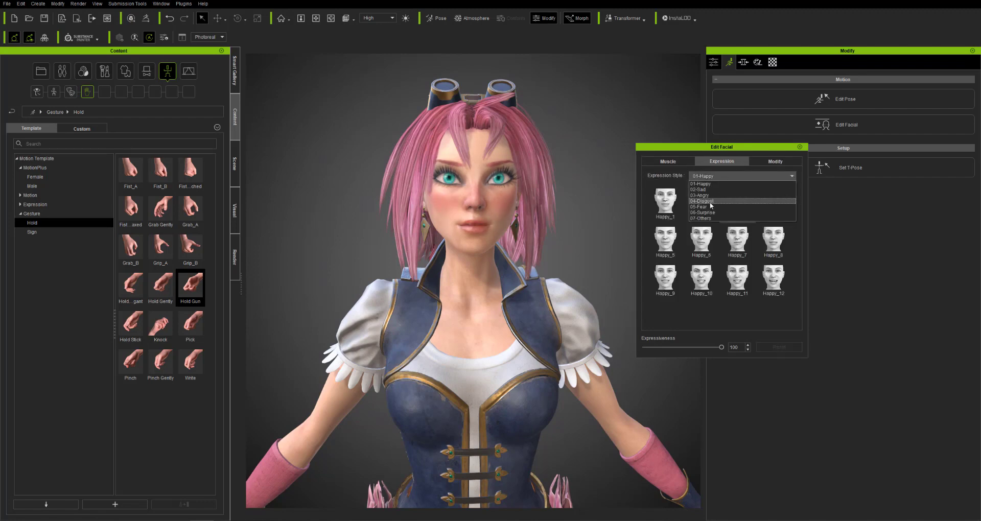
{"action": "left_click", "coordinate": [710, 209]}
{"action": "left_click", "coordinate": [718, 176]}
{"action": "left_click", "coordinate": [704, 196]}
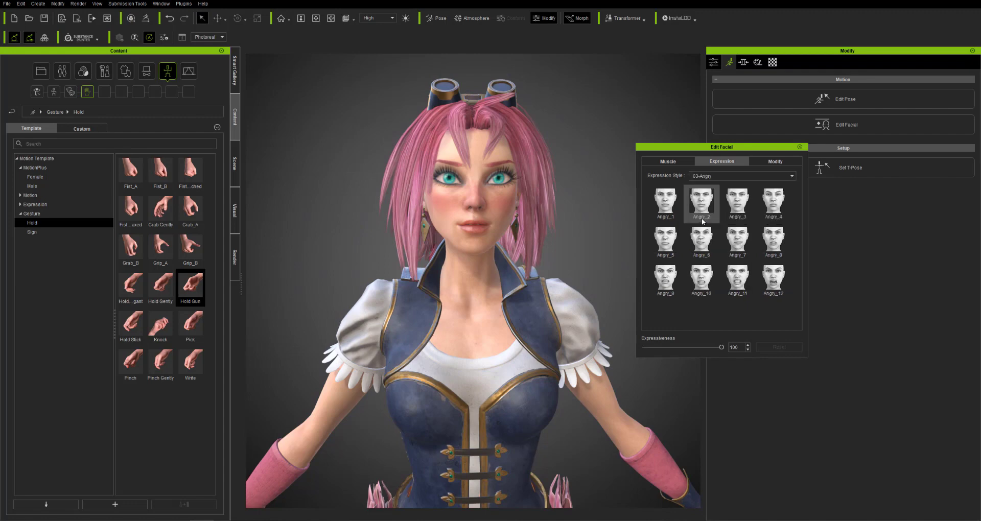
{"action": "left_click", "coordinate": [672, 206]}
{"action": "left_click", "coordinate": [703, 205]}
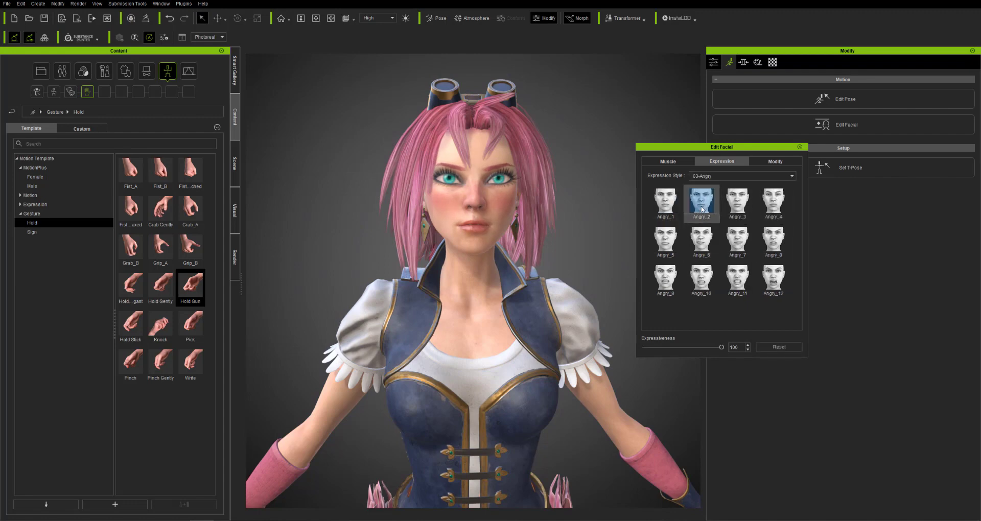
{"action": "left_click", "coordinate": [701, 238]}
{"action": "left_click", "coordinate": [665, 201]}
{"action": "left_click", "coordinate": [665, 239]}
{"action": "left_click", "coordinate": [775, 347]}
- Switch the facial editor from muscle editing to the mouth modifiers and adjust them to part the lips slightly
{"action": "left_click", "coordinate": [668, 161]}
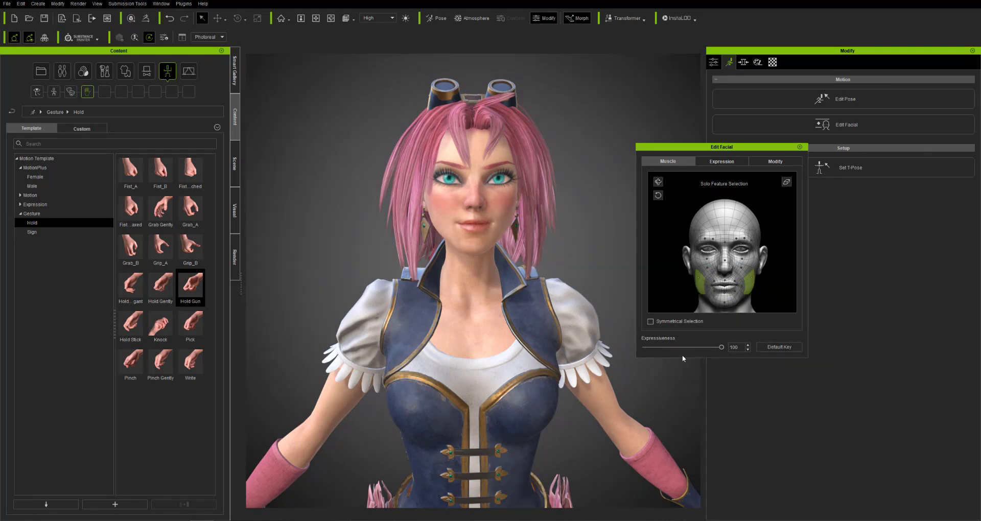
{"action": "left_click", "coordinate": [776, 162]}
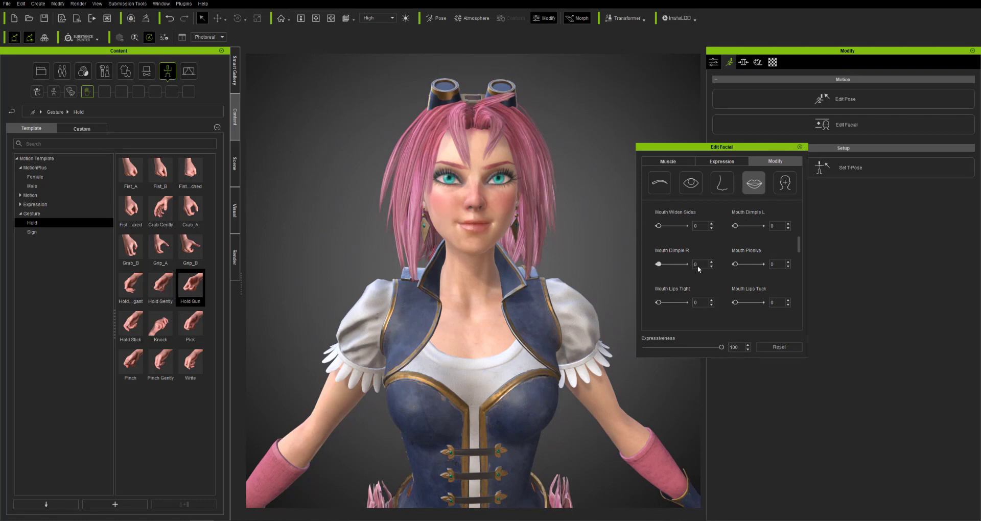
{"action": "left_click_drag", "start_coordinate": [799, 248], "coordinate": [799, 308]}
{"action": "left_click_drag", "start_coordinate": [659, 264], "coordinate": [657, 264]}
{"action": "left_click", "coordinate": [671, 301]}
{"action": "left_click_drag", "start_coordinate": [734, 303], "coordinate": [738, 301]}
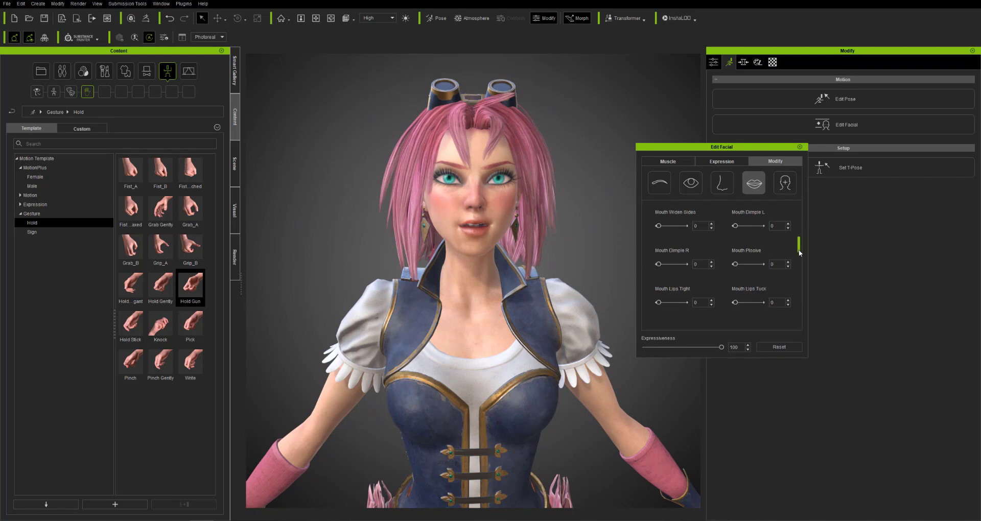
- Fine-tune the mouth with Mouth Bottom Lip Bite about 67, Mouth Up 4, Mouth L 10, Move Jaw Up/Down 11 and Mouth Frown L -20
{"action": "left_click_drag", "start_coordinate": [799, 251], "coordinate": [799, 284]}
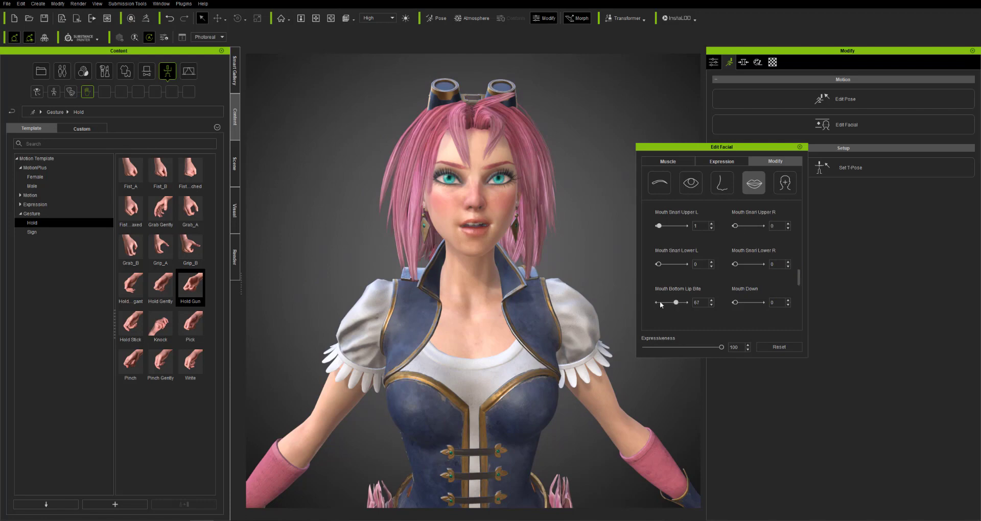
{"action": "scroll", "coordinate": [695, 276], "scroll_direction": "down", "scroll_amount": 3}
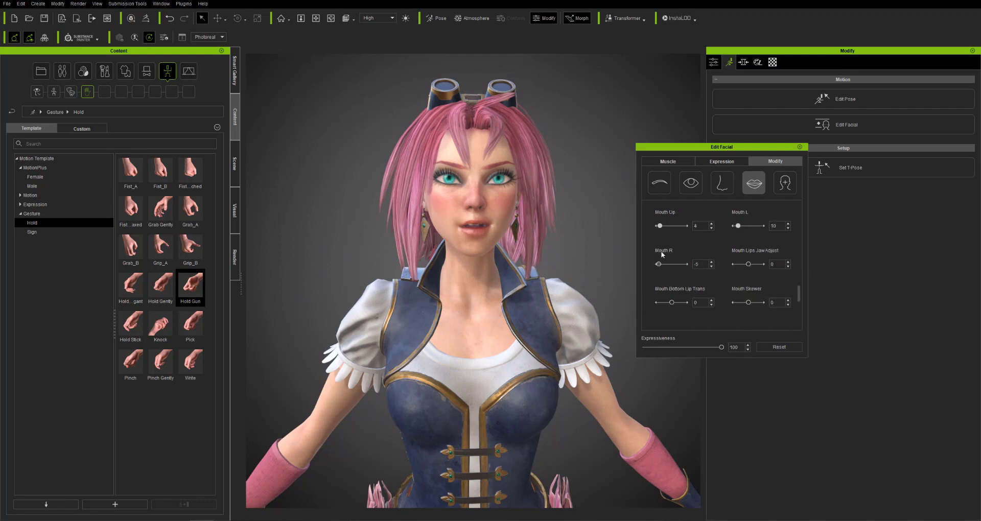
{"action": "scroll", "coordinate": [669, 304], "scroll_direction": "down", "scroll_amount": 3}
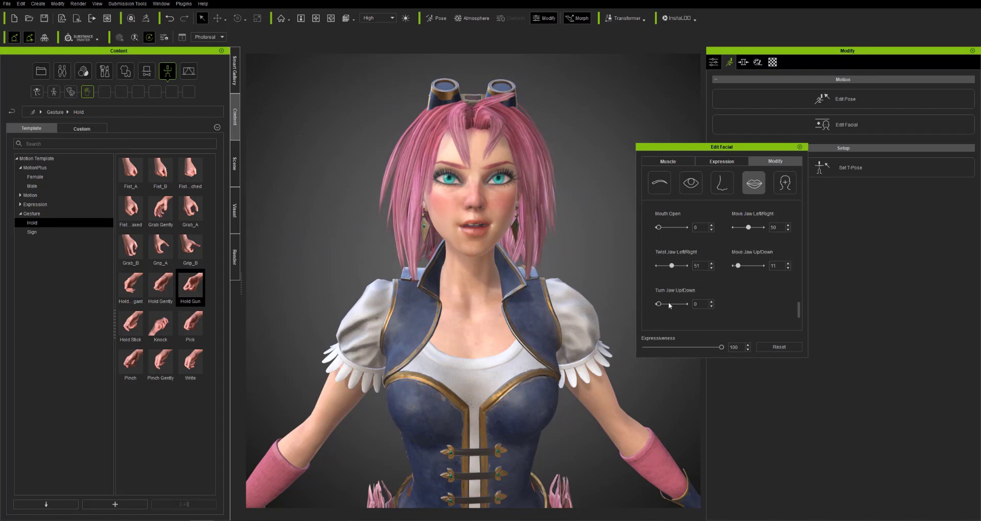
{"action": "scroll", "coordinate": [749, 229], "scroll_direction": "up", "scroll_amount": 2}
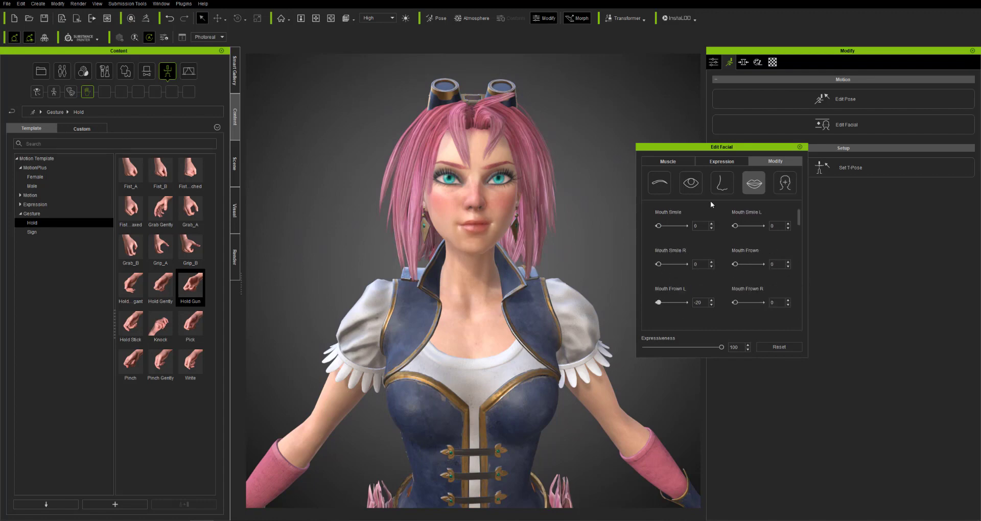
- Adjust the eye modifiers with Eye Blink R 10, Eye Wide L and R -10 and Eye Squint R 10, and close the facial editor
{"action": "left_click", "coordinate": [690, 182]}
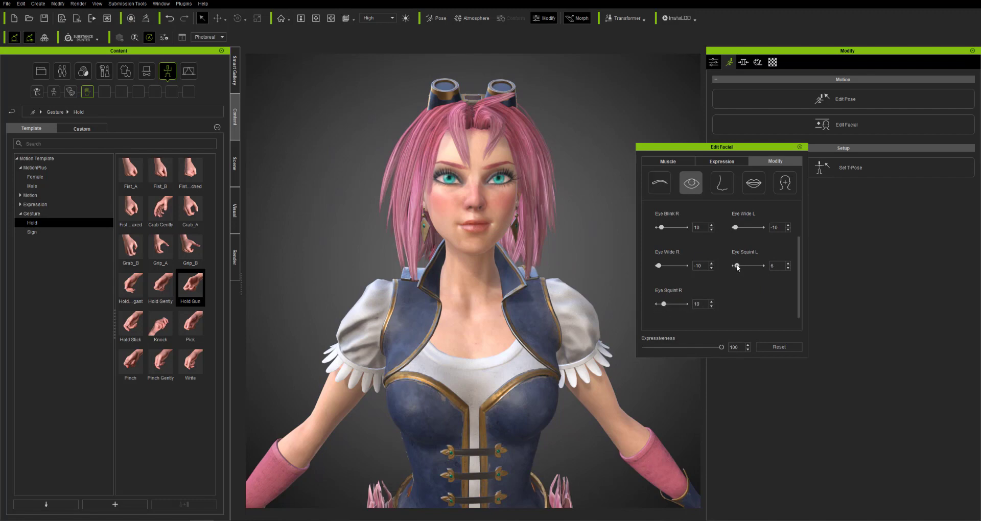
{"action": "left_click", "coordinate": [799, 147]}
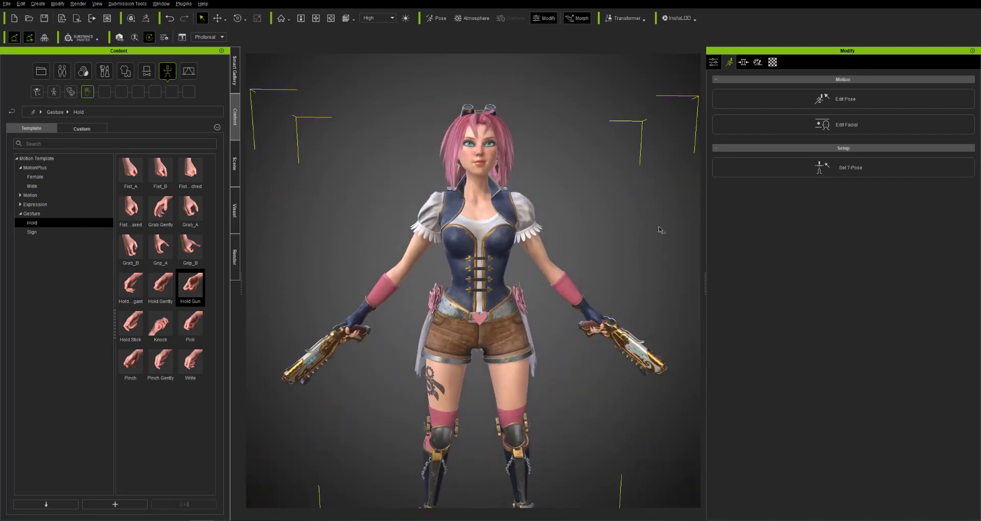
- Apply the Turn pose from the Motion templates to the character
{"action": "left_click", "coordinate": [848, 100]}
{"action": "left_click", "coordinate": [755, 163]}
{"action": "left_click", "coordinate": [21, 168]}
{"action": "left_click", "coordinate": [29, 176]}
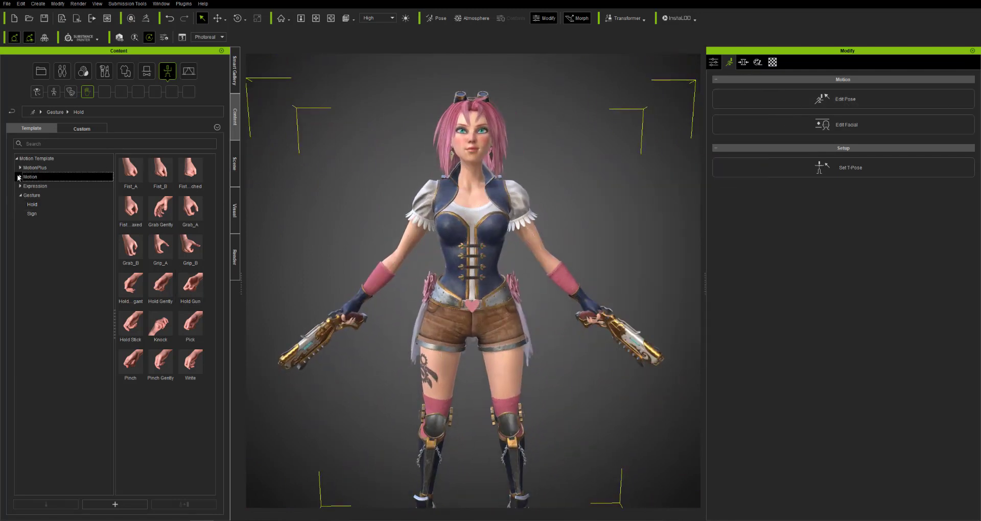
{"action": "double_click", "coordinate": [160, 324]}
- Apply the Run pose from the Checking Pose templates to the character and give her hands the Hold Gun gesture
{"action": "left_click", "coordinate": [20, 177]}
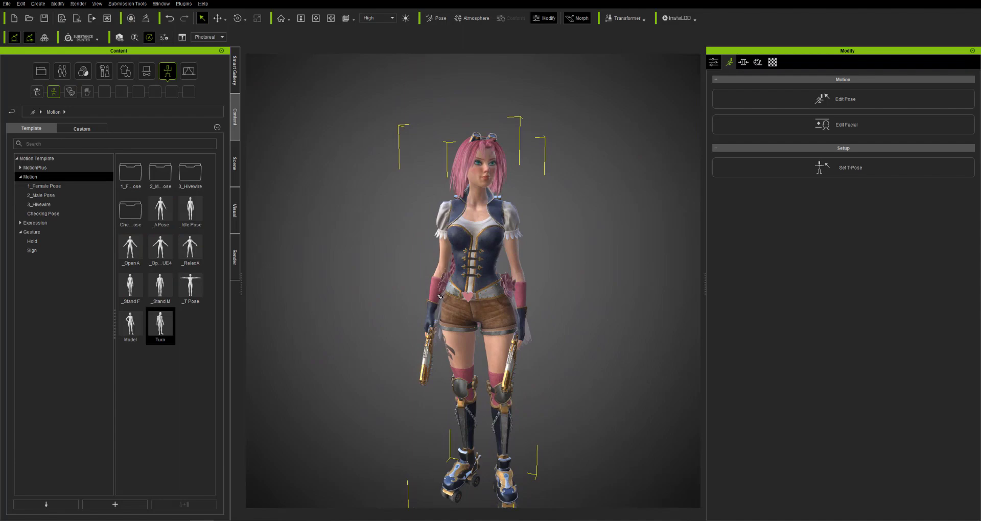
{"action": "left_click", "coordinate": [44, 186]}
{"action": "left_click", "coordinate": [43, 213]}
{"action": "double_click", "coordinate": [190, 288]}
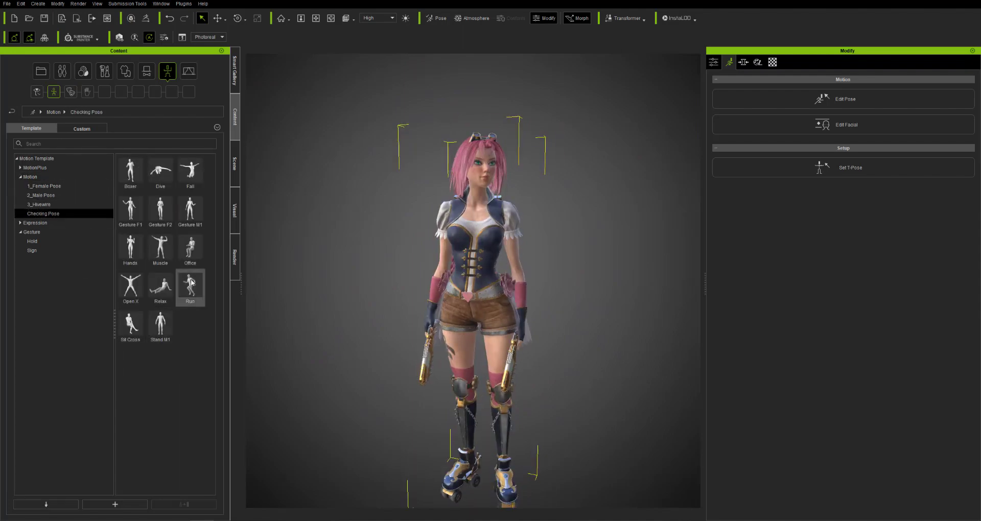
{"action": "right_click_drag", "start_coordinate": [565, 335], "coordinate": [531, 352]}
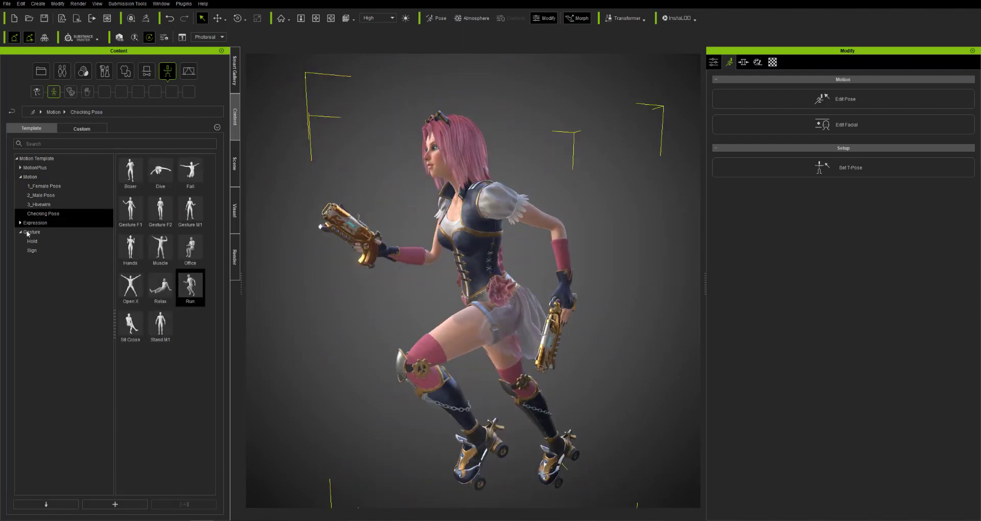
{"action": "left_click", "coordinate": [32, 241]}
{"action": "double_click", "coordinate": [189, 296]}
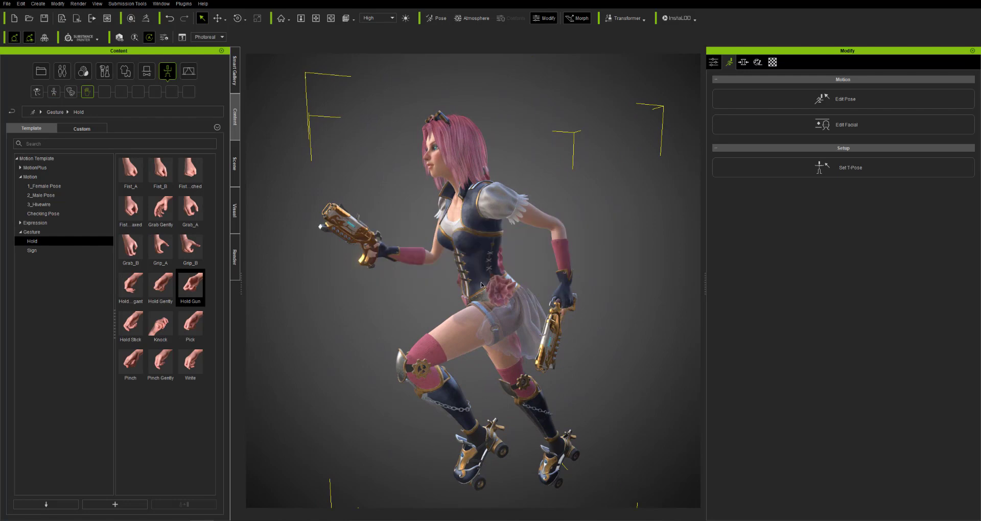
- Open the pose editor and rotate the character at the hips to bring the running body more upright
{"action": "left_click", "coordinate": [838, 99]}
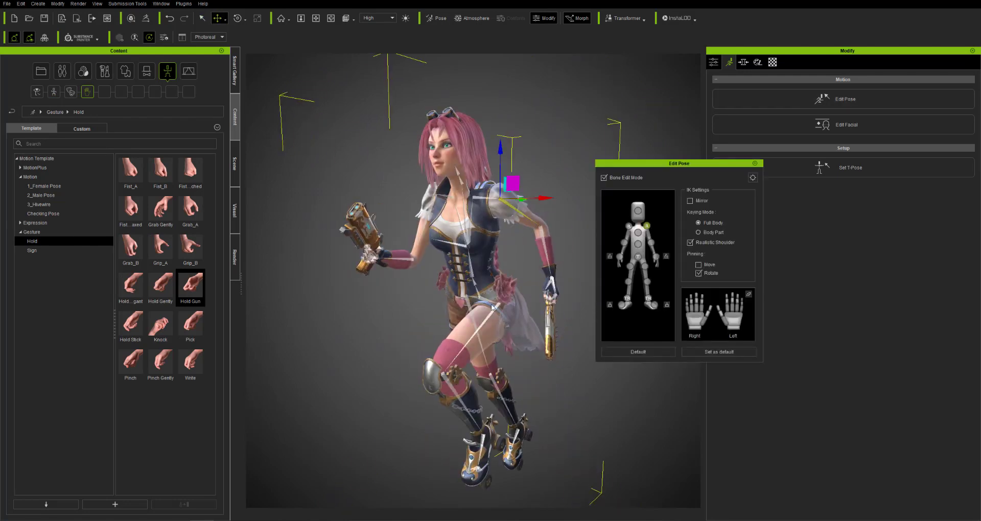
{"action": "left_click", "coordinate": [492, 307]}
{"action": "key", "text": "e"}
{"action": "left_click_drag", "start_coordinate": [659, 164], "coordinate": [716, 145]}
{"action": "right_click_drag", "start_coordinate": [628, 225], "coordinate": [547, 266]}
{"action": "left_click", "coordinate": [498, 289]}
{"action": "left_click_drag", "start_coordinate": [541, 302], "coordinate": [543, 273]}
- Raise the character's left leg until the thigh is roughly horizontal
{"action": "left_click", "coordinate": [451, 348]}
{"action": "left_click_drag", "start_coordinate": [459, 316], "coordinate": [493, 244]}
{"action": "key", "text": "e"}
{"action": "mouse_move", "coordinate": [480, 325]}
{"action": "right_mouse_down"}
{"action": "mouse_move", "coordinate": [847, 320]}
{"action": "mouse_move", "coordinate": [477, 325]}
{"action": "right_mouse_up"}
- Try moving the left knee upward and undo the move
{"action": "left_click", "coordinate": [444, 303]}
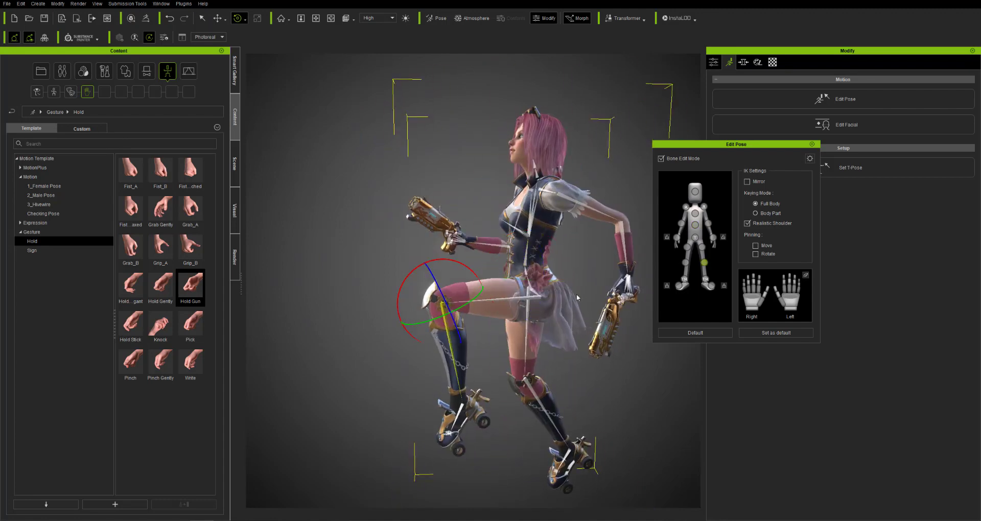
{"action": "key", "text": "w"}
{"action": "left_click_drag", "start_coordinate": [456, 289], "coordinate": [462, 274]}
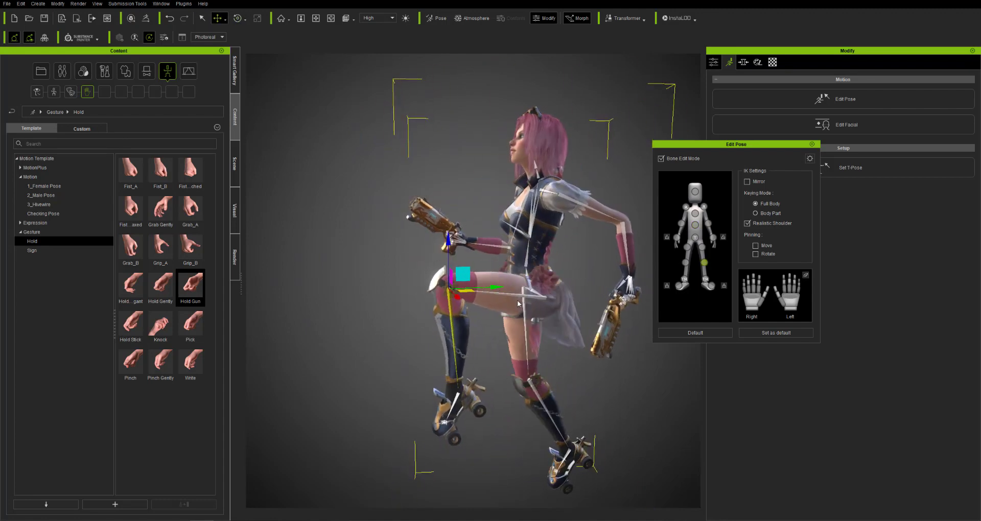
{"action": "key", "text": "ctrl+z"}
- Move the left foot back beneath the raised thigh and rotate it so the skate's toe points downward
{"action": "right_click_drag", "start_coordinate": [584, 273], "coordinate": [773, 254]}
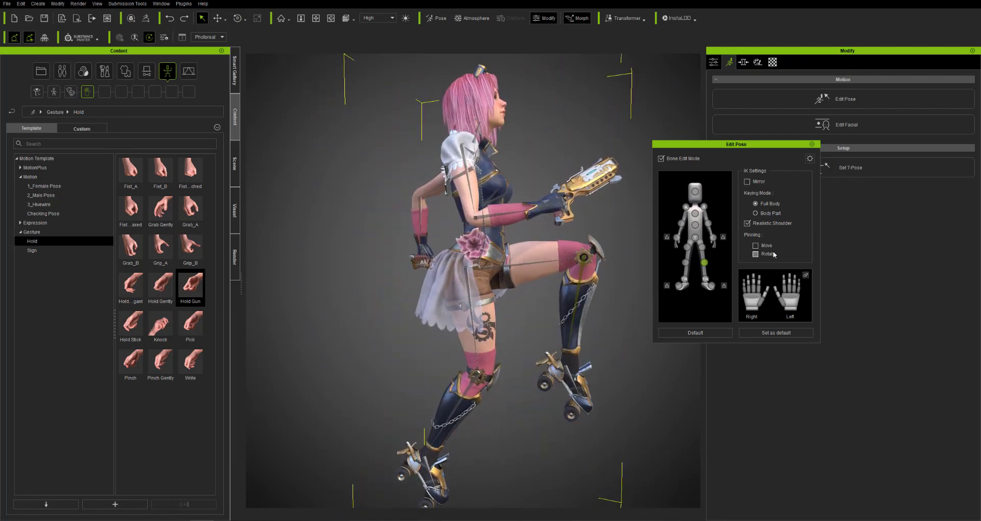
{"action": "left_click", "coordinate": [705, 279]}
{"action": "key", "text": "w"}
{"action": "left_click_drag", "start_coordinate": [548, 352], "coordinate": [520, 356]}
{"action": "key", "text": "e"}
{"action": "left_click_drag", "start_coordinate": [562, 329], "coordinate": [580, 359]}
{"action": "key", "text": "w"}
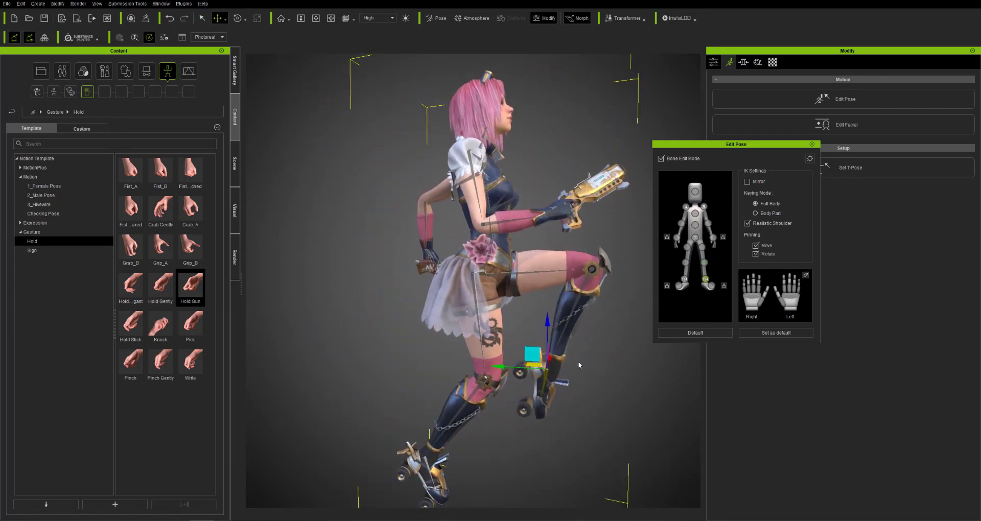
- Move the right foot up and backward to bend the trailing leg into a jump
{"action": "right_click_drag", "start_coordinate": [580, 366], "coordinate": [408, 480]}
{"action": "left_click", "coordinate": [684, 280]}
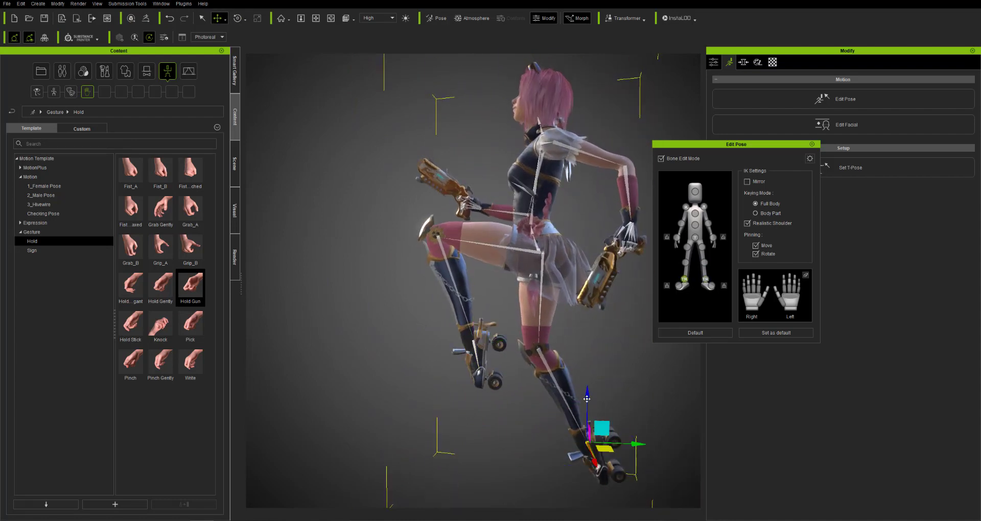
{"action": "right_click_drag", "start_coordinate": [677, 326], "coordinate": [629, 365]}
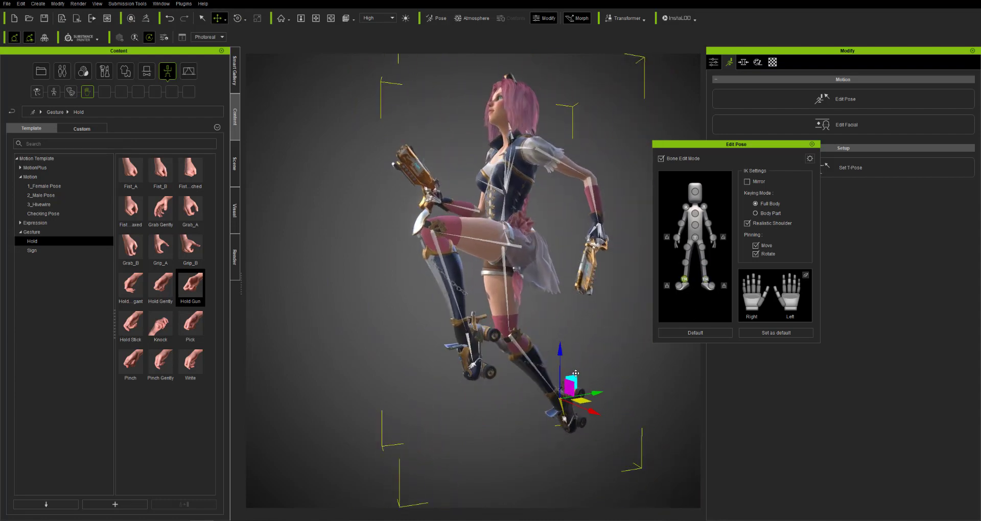
{"action": "left_click_drag", "start_coordinate": [576, 380], "coordinate": [597, 361]}
{"action": "right_click_drag", "start_coordinate": [592, 373], "coordinate": [610, 416]}
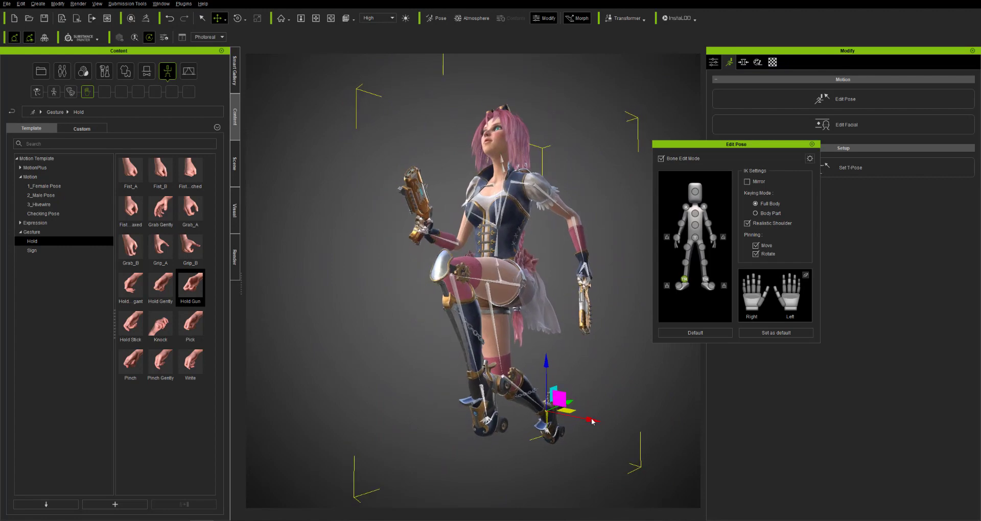
- Rotate the left arm at the shoulder so it swings outward from the body
{"action": "key", "text": "e"}
{"action": "left_click", "coordinate": [703, 207]}
{"action": "left_click_drag", "start_coordinate": [550, 202], "coordinate": [590, 197]}
- Rotate the left forearm and hand to refine how the arm holds out the gun
{"action": "left_click", "coordinate": [706, 224]}
{"action": "key", "text": "q"}
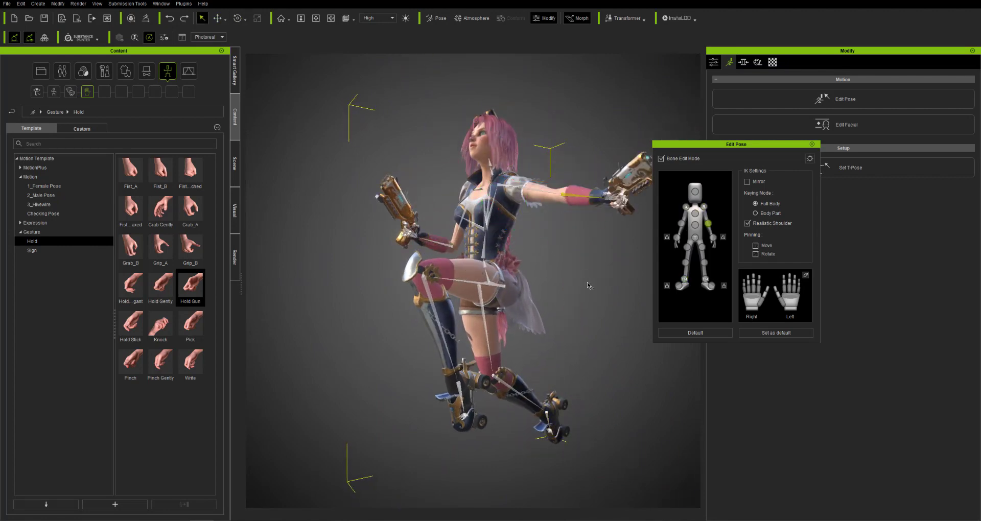
{"action": "key", "text": "e"}
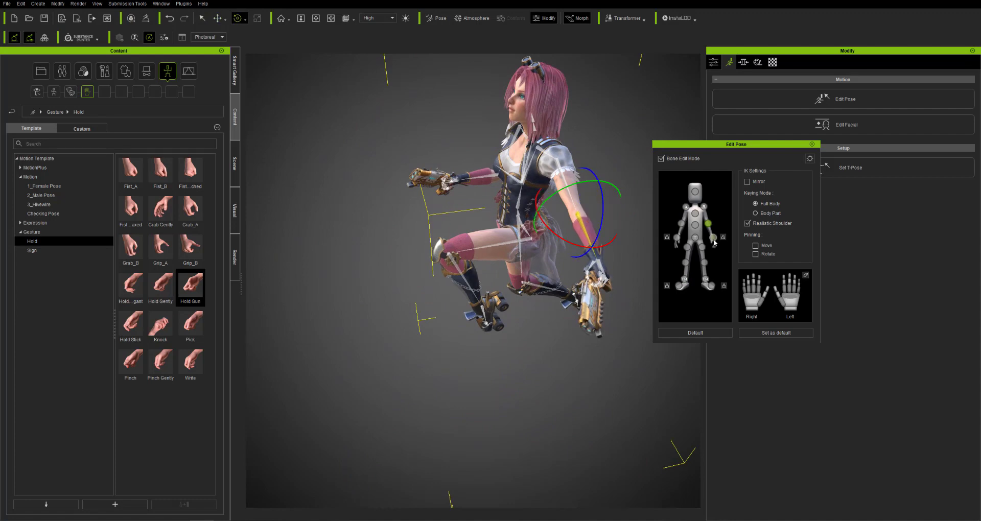
{"action": "left_click", "coordinate": [713, 240]}
{"action": "right_click_drag", "start_coordinate": [554, 383], "coordinate": [485, 332]}
{"action": "left_click", "coordinate": [573, 204]}
{"action": "left_click_drag", "start_coordinate": [579, 196], "coordinate": [579, 174]}
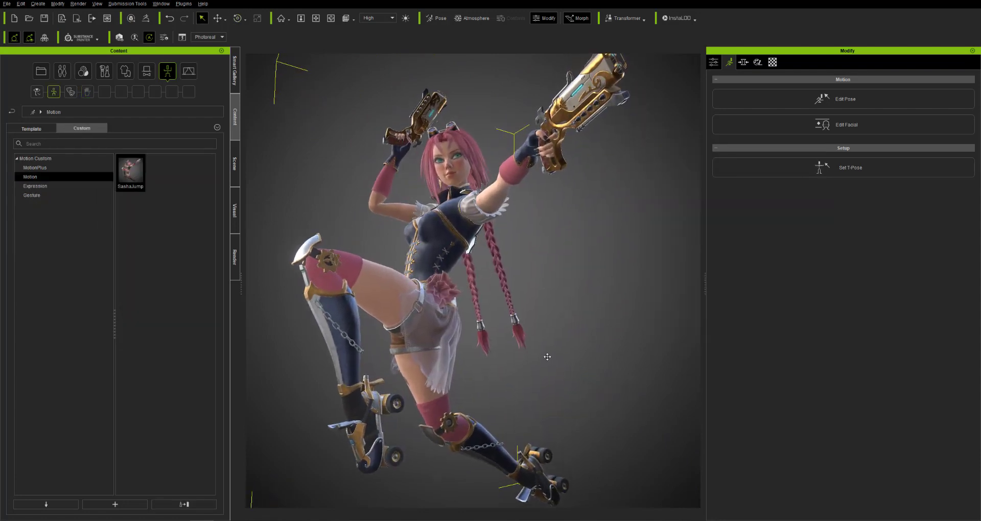
- Examine the finished SashaJump pose in the viewport from slightly different angles and distances
{"action": "left_click", "coordinate": [301, 18]}
{"action": "right_click_drag", "start_coordinate": [580, 284], "coordinate": [584, 280]}
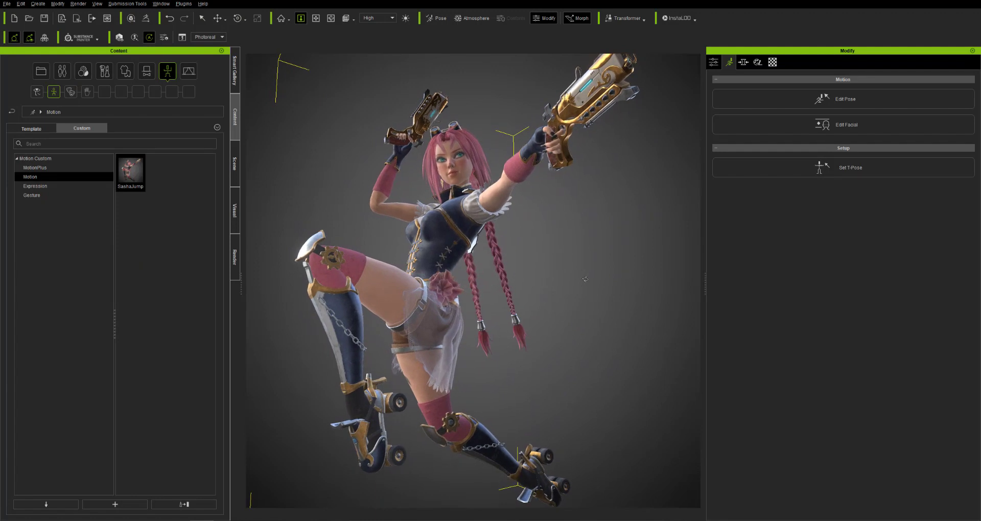
{"action": "scroll", "coordinate": [583, 282], "scroll_direction": "down", "scroll_amount": 2}
{"action": "middle_click_drag", "start_coordinate": [582, 283], "coordinate": [575, 268]}
{"action": "right_click_drag", "start_coordinate": [574, 267], "coordinate": [576, 224]}
{"action": "left_click_drag", "start_coordinate": [575, 224], "coordinate": [575, 233]}
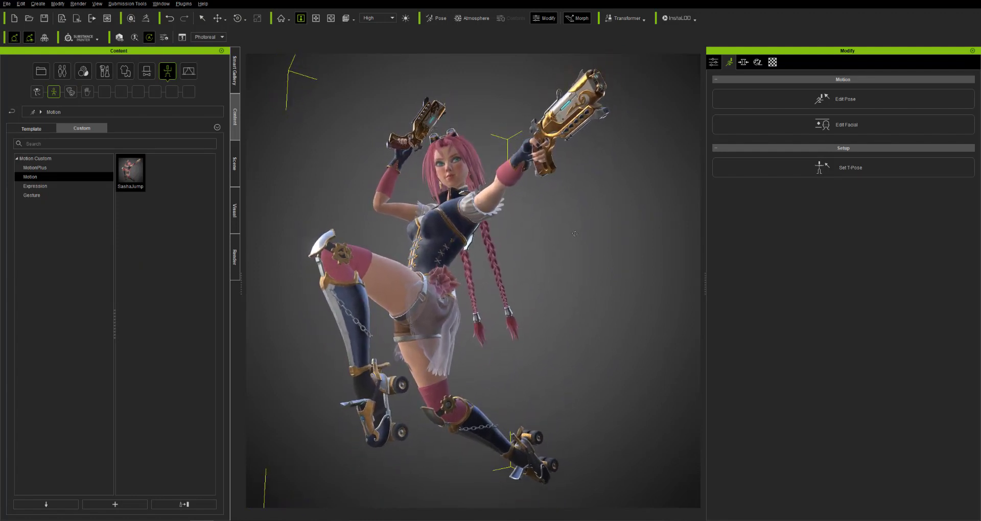
{"action": "right_click_drag", "start_coordinate": [545, 256], "coordinate": [564, 293]}
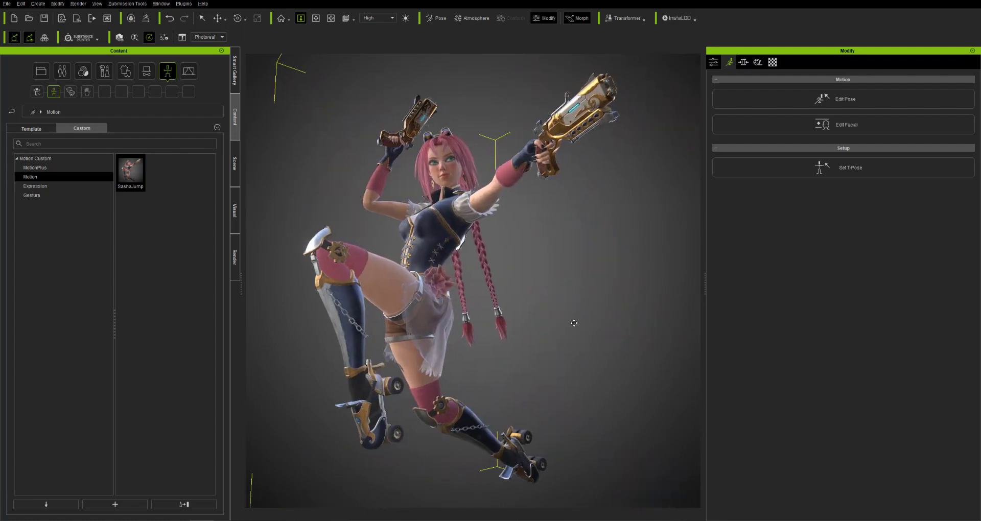
- Open the project settings and deactivate the 2D background image to leave a black background
{"action": "left_click", "coordinate": [772, 63]}
{"action": "left_click", "coordinate": [21, 4]}
{"action": "left_click", "coordinate": [47, 134]}
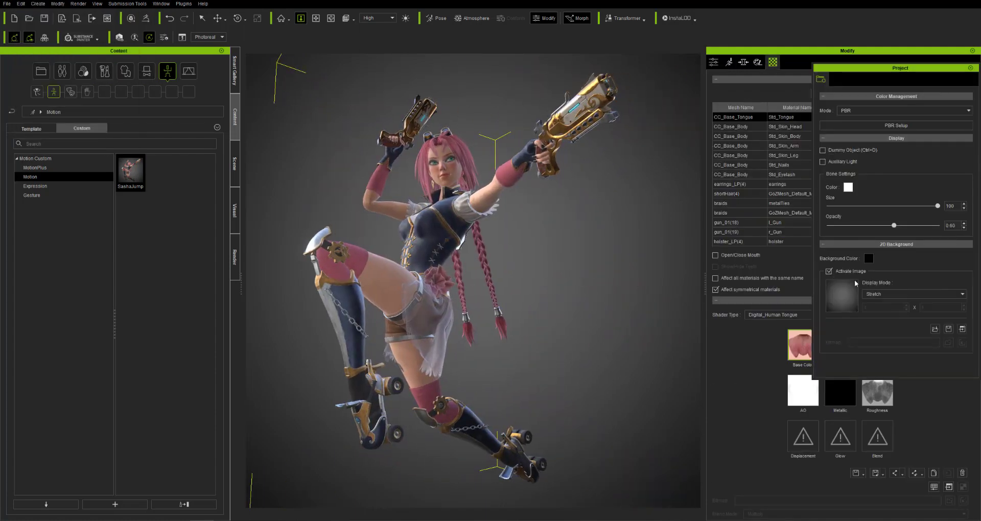
{"action": "left_click", "coordinate": [851, 271]}
- Compare the character's lighting with the auxiliary light switched on and off
{"action": "left_click", "coordinate": [823, 162]}
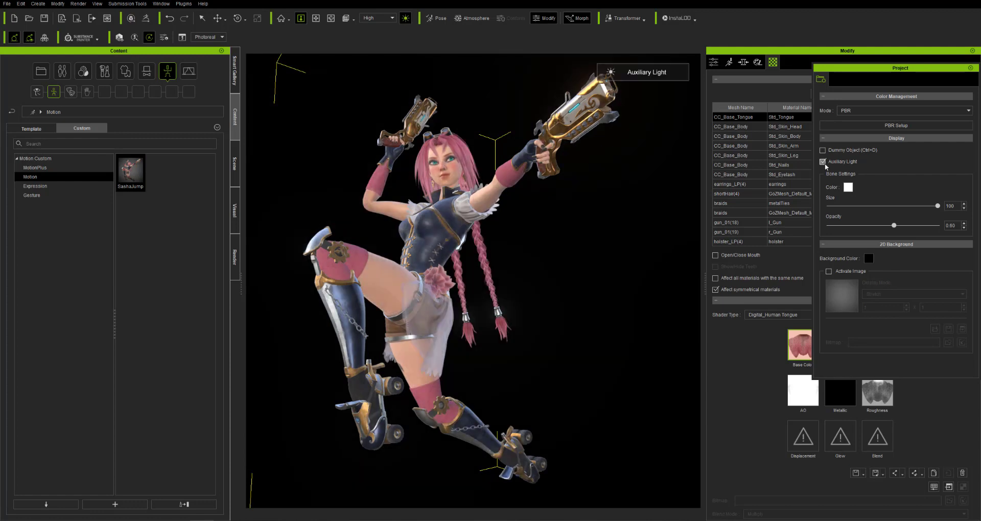
{"action": "left_click", "coordinate": [823, 162]}
{"action": "left_click", "coordinate": [822, 162]}
{"action": "left_click", "coordinate": [823, 162]}
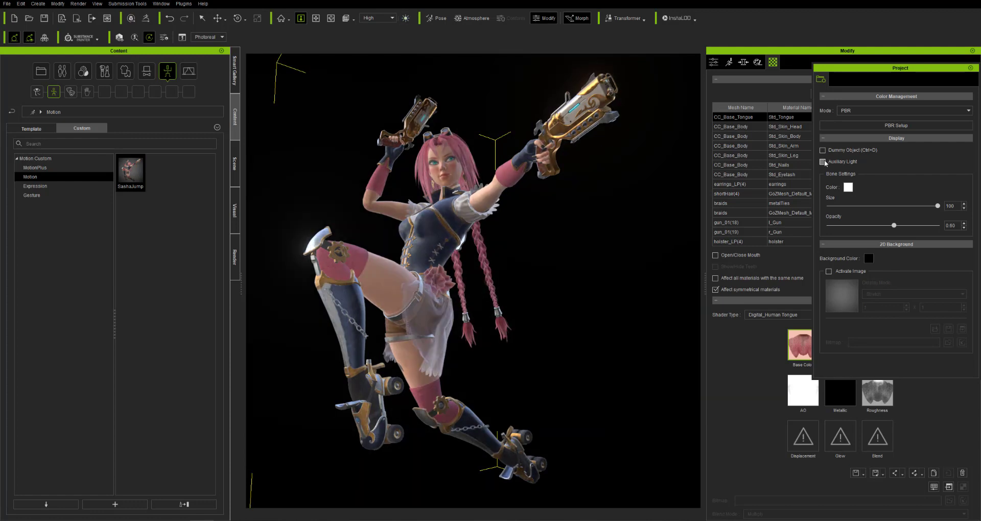
- Check the scene's light and sky entries by toggling the point light, GIAnchor and Sky
{"action": "left_click", "coordinate": [233, 177]}
{"action": "left_click", "coordinate": [84, 254]}
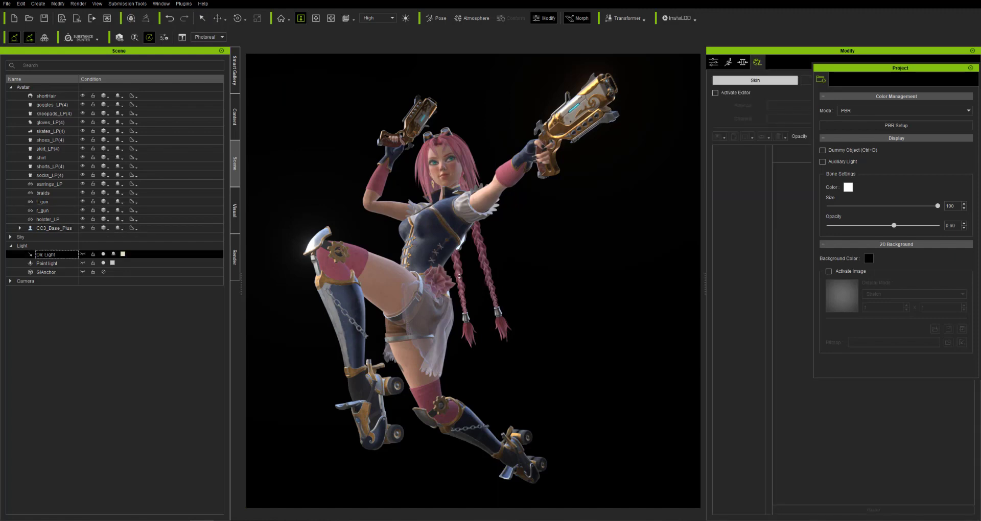
{"action": "left_click", "coordinate": [103, 263]}
{"action": "left_click", "coordinate": [102, 272]}
{"action": "left_click", "coordinate": [103, 272]}
{"action": "left_click", "coordinate": [11, 237]}
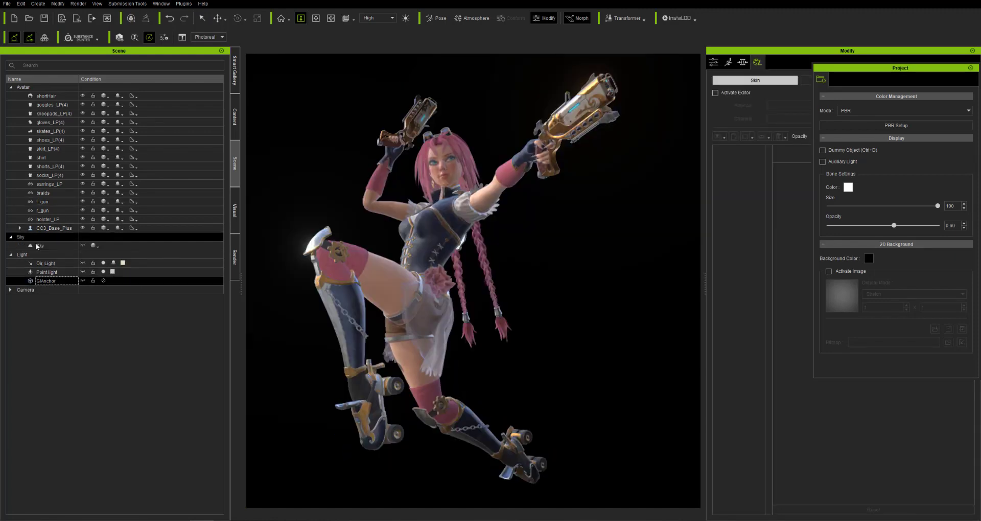
{"action": "left_click", "coordinate": [84, 246]}
{"action": "left_click", "coordinate": [83, 246]}
- Try the point light's multiplier at 0.60 and at a lower setting
{"action": "left_click", "coordinate": [52, 272]}
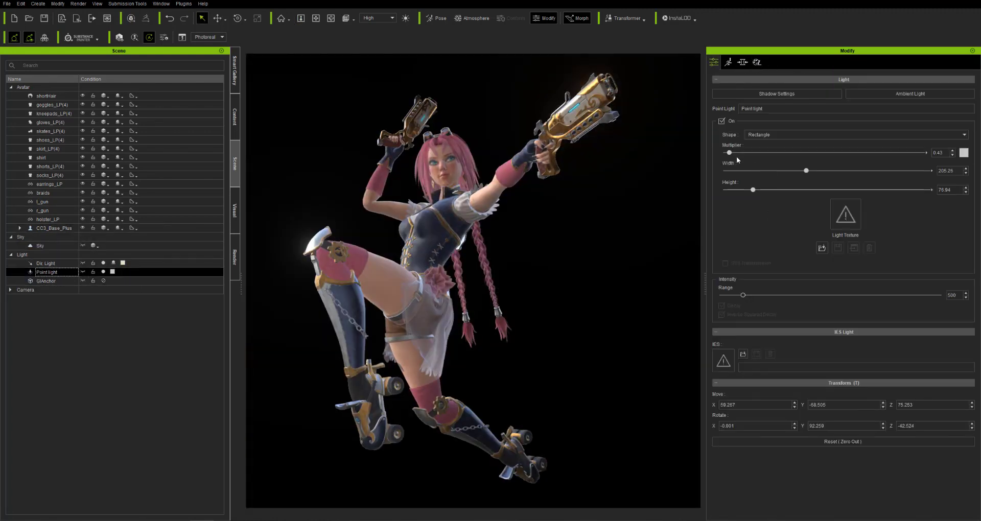
{"action": "key", "text": "Return"}
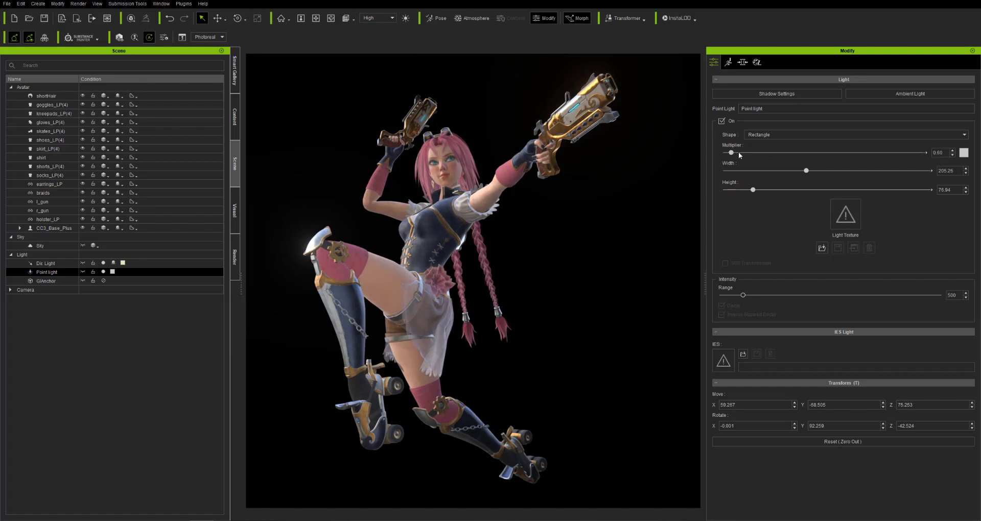
{"action": "left_click_drag", "start_coordinate": [735, 152], "coordinate": [723, 150]}
- Show the directional light in the viewport and rotate it to a new angle, with X about 57
{"action": "left_click", "coordinate": [51, 263]}
{"action": "scroll", "coordinate": [490, 307], "scroll_direction": "down", "scroll_amount": 5}
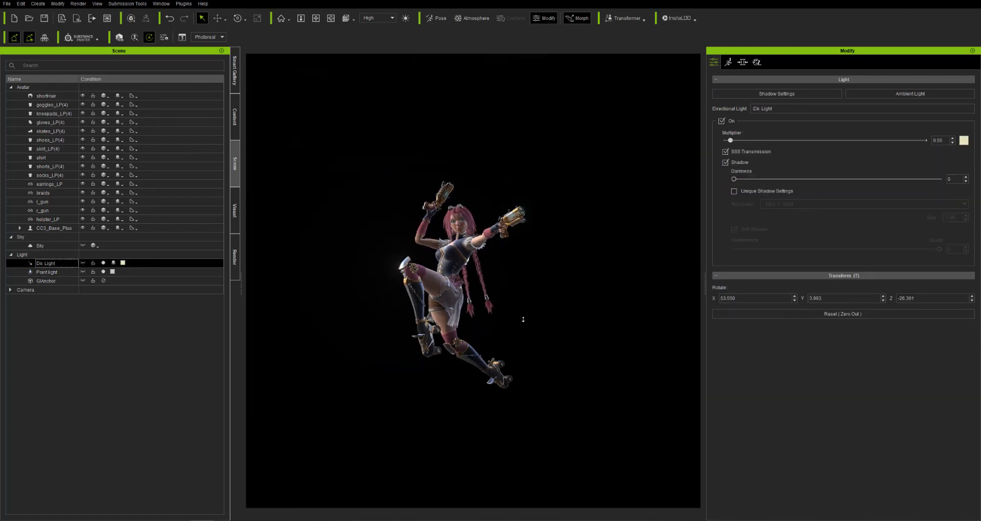
{"action": "scroll", "coordinate": [521, 319], "scroll_direction": "up", "scroll_amount": 1}
{"action": "left_click", "coordinate": [83, 263]}
{"action": "scroll", "coordinate": [460, 267], "scroll_direction": "up", "scroll_amount": 1}
{"action": "key", "text": "e"}
{"action": "left_click_drag", "start_coordinate": [460, 263], "coordinate": [471, 270]}
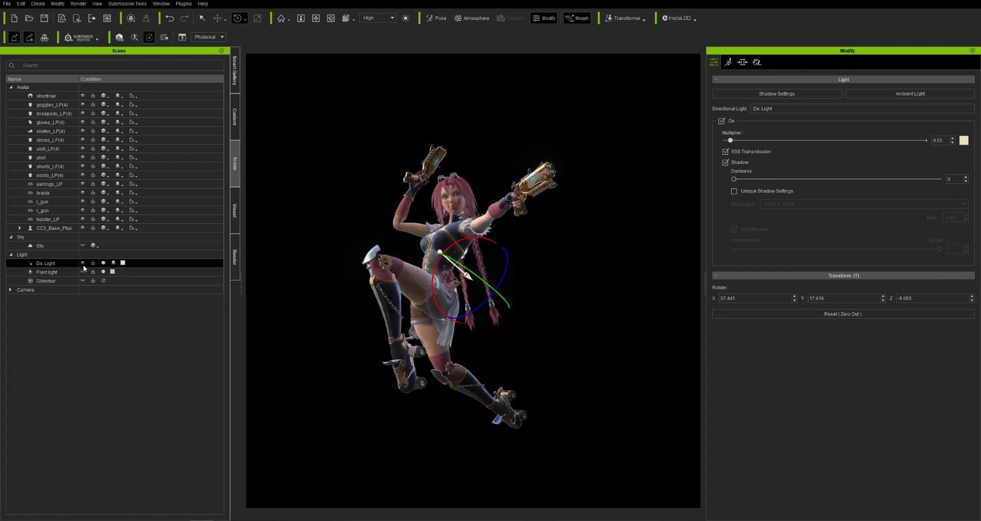
- Set the point light's multiplier to 0.35 and move the light to about X 106, Y -41, Z 57
{"action": "left_click", "coordinate": [64, 273]}
{"action": "left_click", "coordinate": [101, 280]}
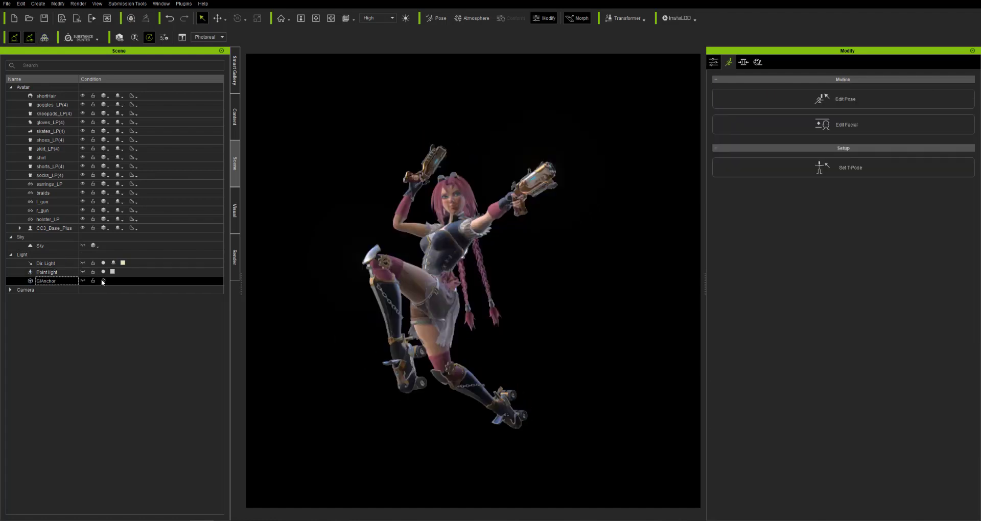
{"action": "left_click", "coordinate": [68, 275]}
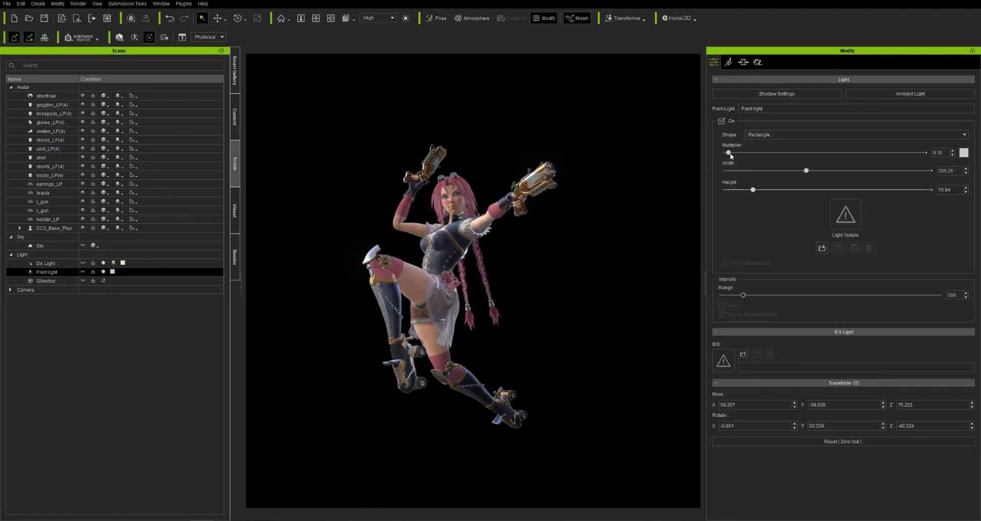
{"action": "key", "text": "w"}
{"action": "left_click_drag", "start_coordinate": [398, 333], "coordinate": [459, 330]}
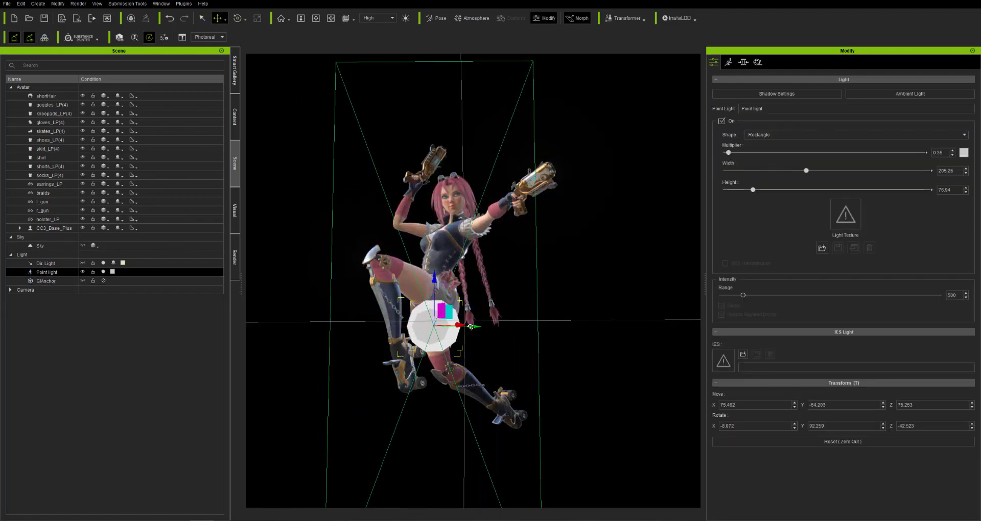
{"action": "right_click_drag", "start_coordinate": [460, 331], "coordinate": [649, 408]}
{"action": "left_click_drag", "start_coordinate": [503, 309], "coordinate": [560, 308]}
{"action": "right_click_drag", "start_coordinate": [560, 308], "coordinate": [485, 302]}
- Rotate the point light to about X -11, Y 113, Z -33 so it shines toward the character
{"action": "key", "text": "e"}
{"action": "left_click_drag", "start_coordinate": [495, 279], "coordinate": [512, 312]}
{"action": "right_click_drag", "start_coordinate": [512, 312], "coordinate": [530, 267]}
{"action": "scroll", "coordinate": [530, 267], "scroll_direction": "up", "scroll_amount": 4}
{"action": "left_click_drag", "start_coordinate": [564, 396], "coordinate": [575, 397]}
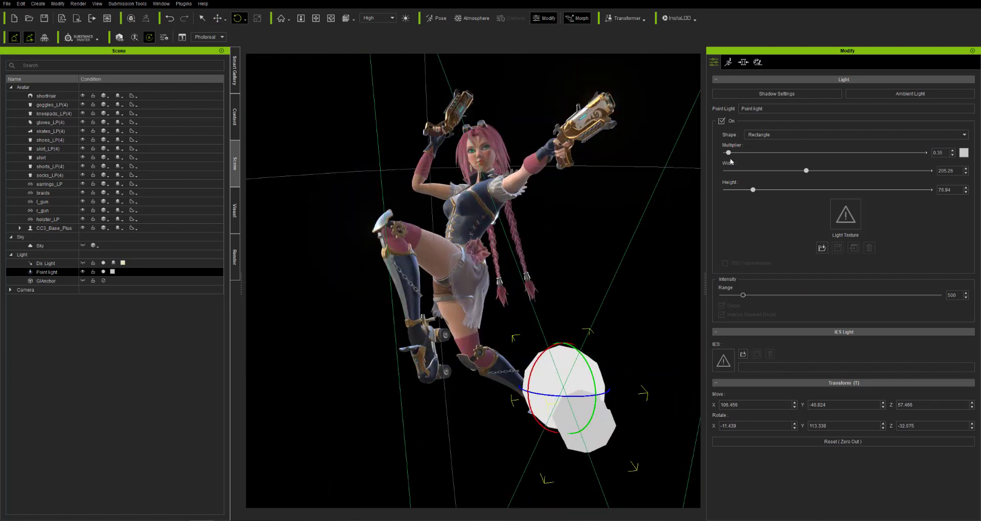
- Set the point light's multiplier to 0.94 and shift the light beside the character to a Y position of about -5
{"action": "left_click_drag", "start_coordinate": [731, 154], "coordinate": [737, 154]}
{"action": "scroll", "coordinate": [607, 286], "scroll_direction": "down", "scroll_amount": 5}
{"action": "key", "text": "w"}
{"action": "right_click_drag", "start_coordinate": [603, 301], "coordinate": [554, 313]}
{"action": "mouse_move", "coordinate": [550, 319]}
{"action": "left_mouse_down"}
{"action": "mouse_move", "coordinate": [551, 441]}
{"action": "mouse_move", "coordinate": [550, 332]}
{"action": "left_mouse_up"}
{"action": "right_click_drag", "start_coordinate": [574, 362], "coordinate": [662, 376]}
{"action": "left_click_drag", "start_coordinate": [542, 288], "coordinate": [574, 277]}
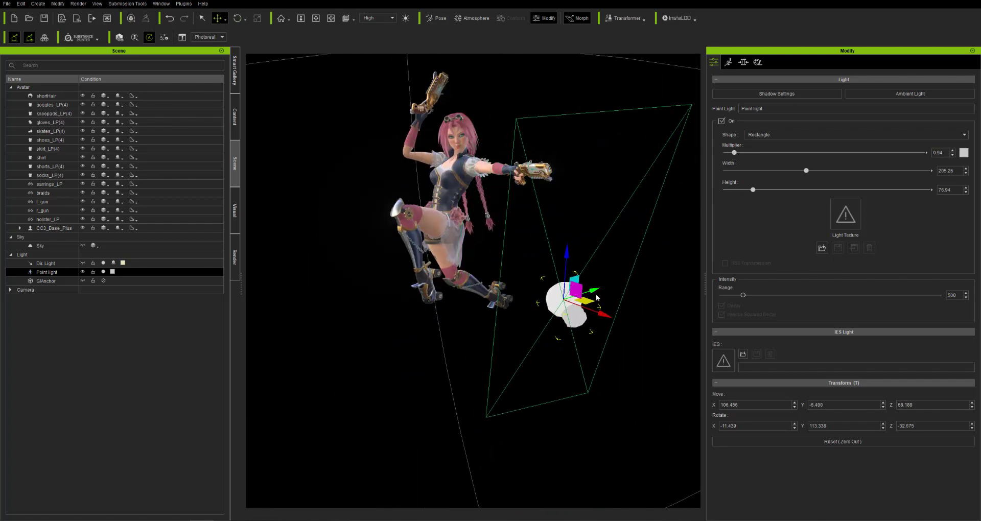
- Frame the full character at an angle from below and hide the point light in the viewport
{"action": "scroll", "coordinate": [546, 204], "scroll_direction": "up", "scroll_amount": 3}
{"action": "right_click_drag", "start_coordinate": [542, 201], "coordinate": [596, 202]}
{"action": "scroll", "coordinate": [595, 201], "scroll_direction": "up", "scroll_amount": 3}
{"action": "middle_click_drag", "start_coordinate": [595, 201], "coordinate": [591, 270]}
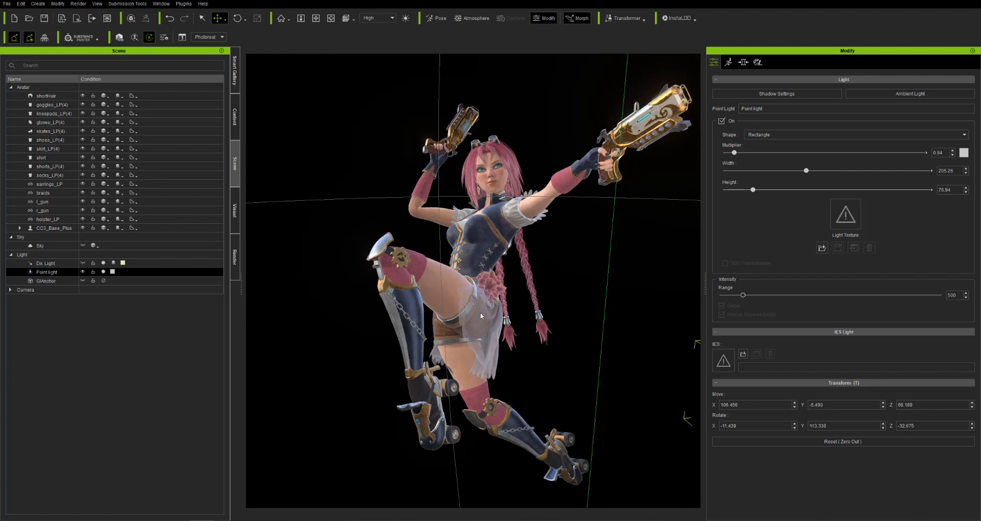
{"action": "left_click", "coordinate": [82, 273]}
{"action": "right_click_drag", "start_coordinate": [574, 320], "coordinate": [551, 320]}
- Review the scene's post effect, ambient occlusion, HDR and global illumination settings
{"action": "left_click", "coordinate": [235, 210]}
{"action": "left_click", "coordinate": [38, 61]}
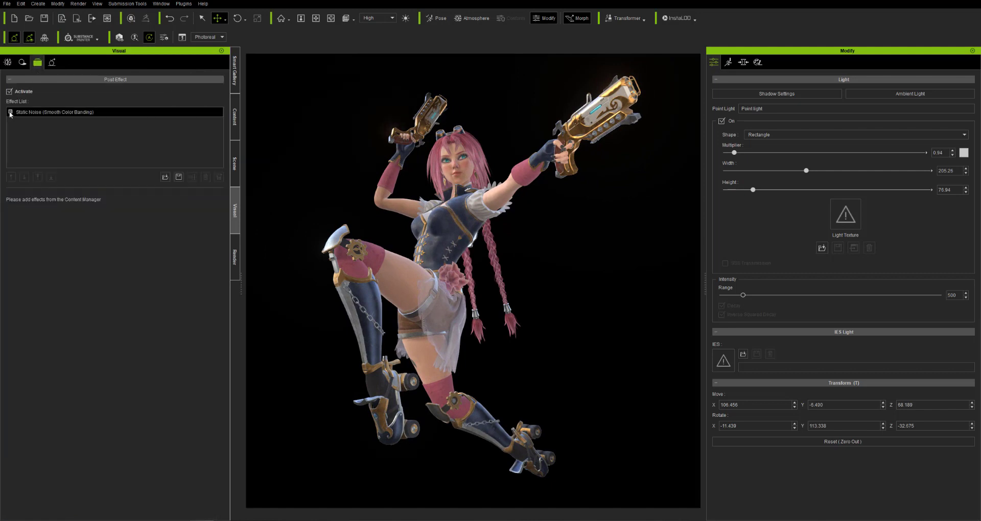
{"action": "left_click", "coordinate": [22, 62]}
{"action": "left_click", "coordinate": [7, 61]}
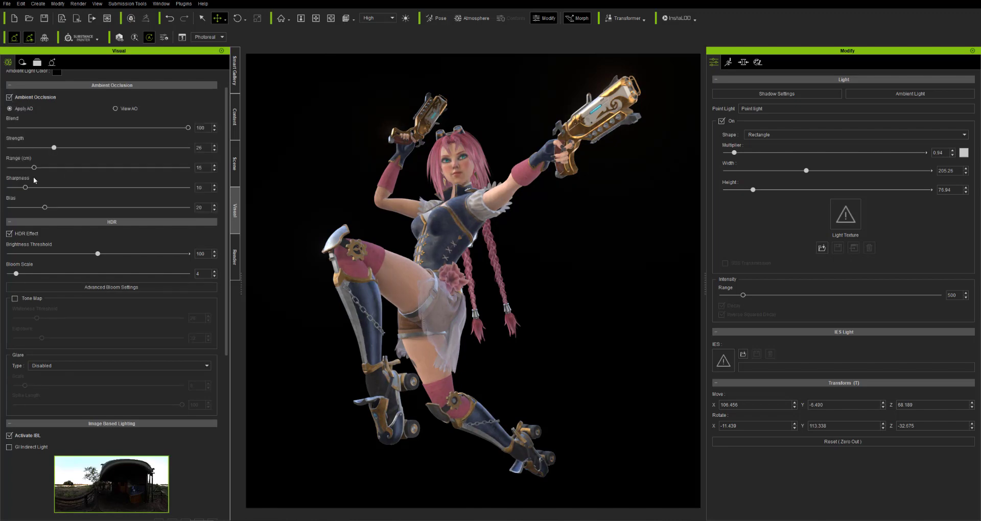
{"action": "scroll", "coordinate": [59, 182], "scroll_direction": "up", "scroll_amount": 1}
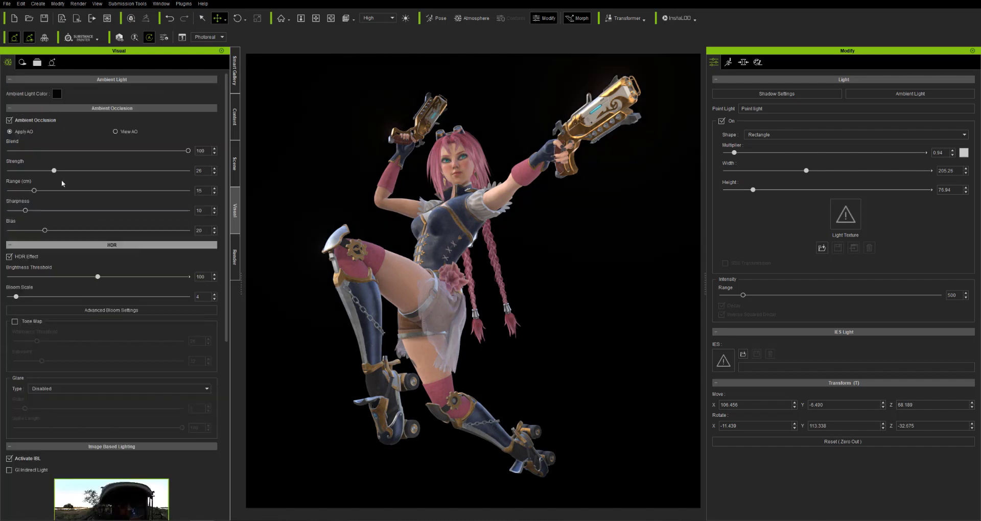
{"action": "left_click", "coordinate": [52, 62]}
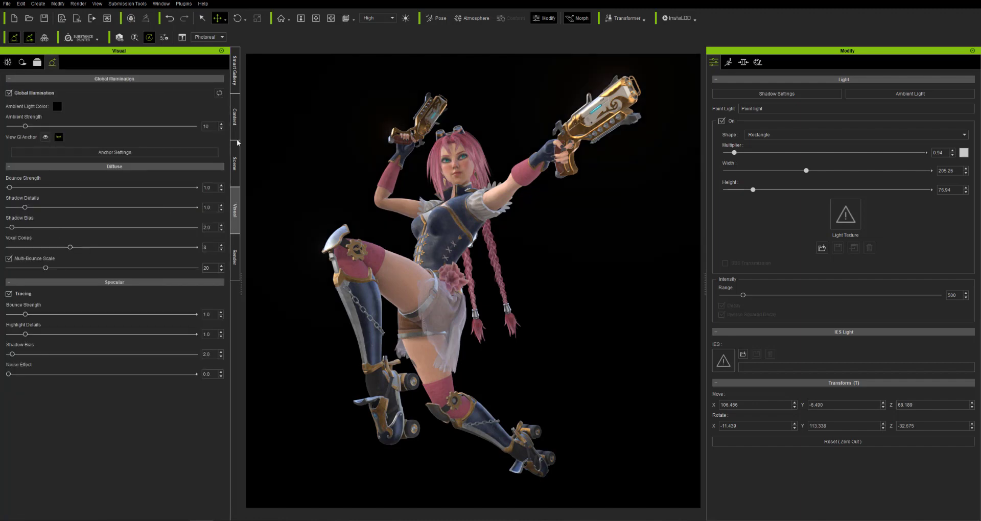
- Export the character as a 3840 x 3840 PNG render into a new folder created inside the REVIEW folder
{"action": "left_click", "coordinate": [235, 257]}
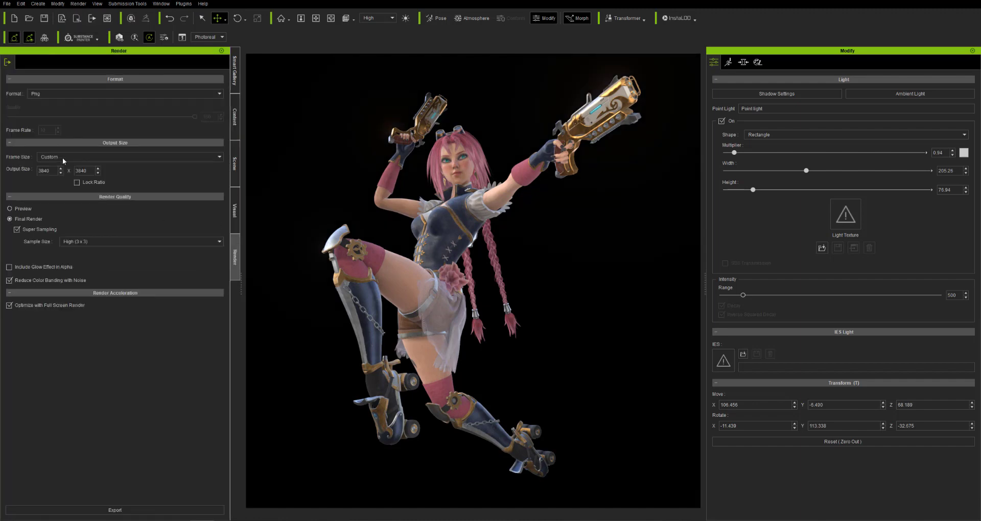
{"action": "left_click", "coordinate": [61, 158]}
{"action": "left_click", "coordinate": [43, 170]}
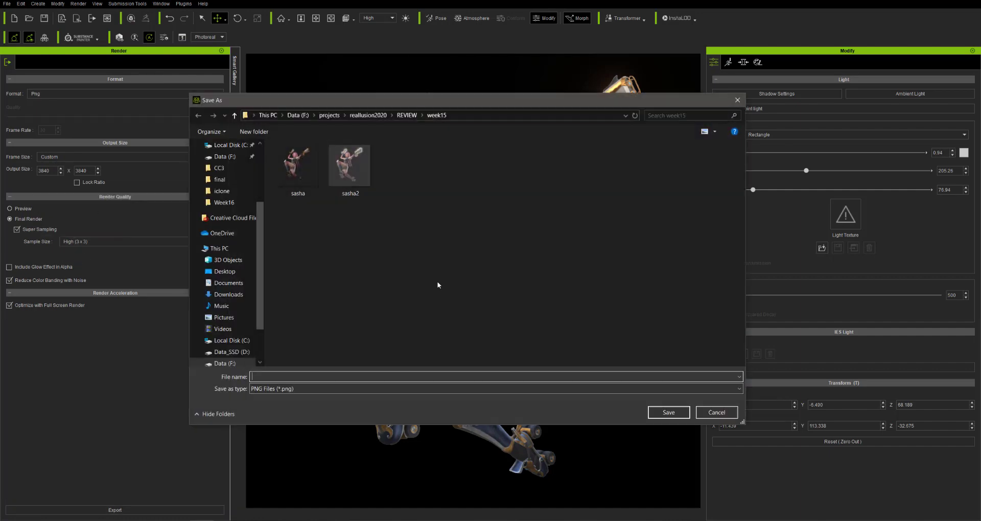
{"action": "left_click", "coordinate": [407, 115]}
{"action": "left_click", "coordinate": [254, 131]}
{"action": "type", "text": "We"}
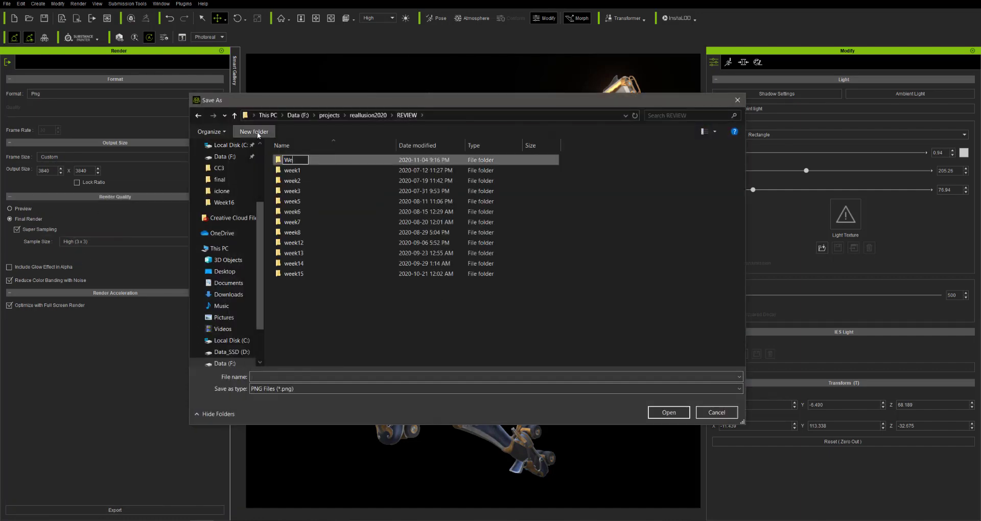
{"action": "key", "text": "Return"}
{"action": "key", "text": "Return"}
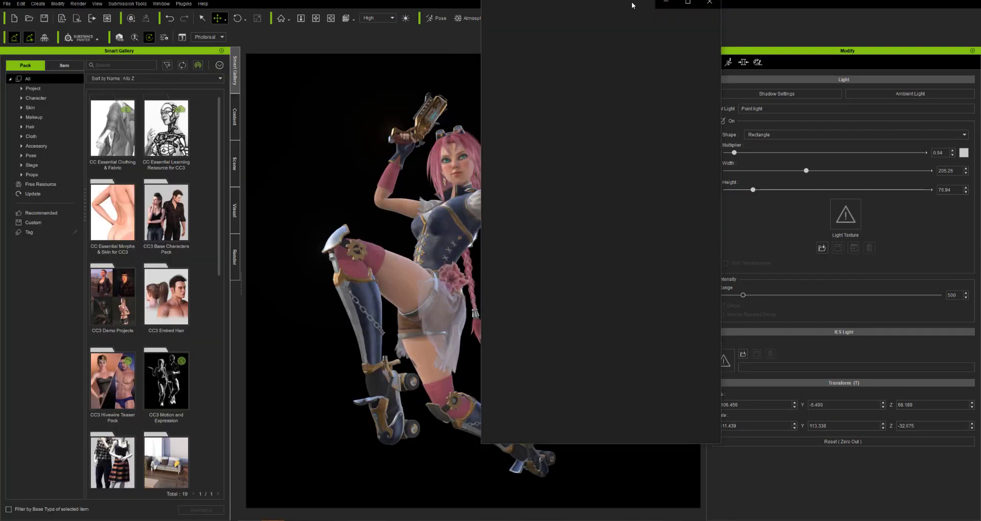
- Maximize the rendered picture in the photo viewer and examine the face, guns and costume at different zoom levels
{"action": "double_click", "coordinate": [633, 4]}
{"action": "left_click", "coordinate": [442, 15]}
{"action": "left_click_drag", "start_coordinate": [397, 39], "coordinate": [406, 41]}
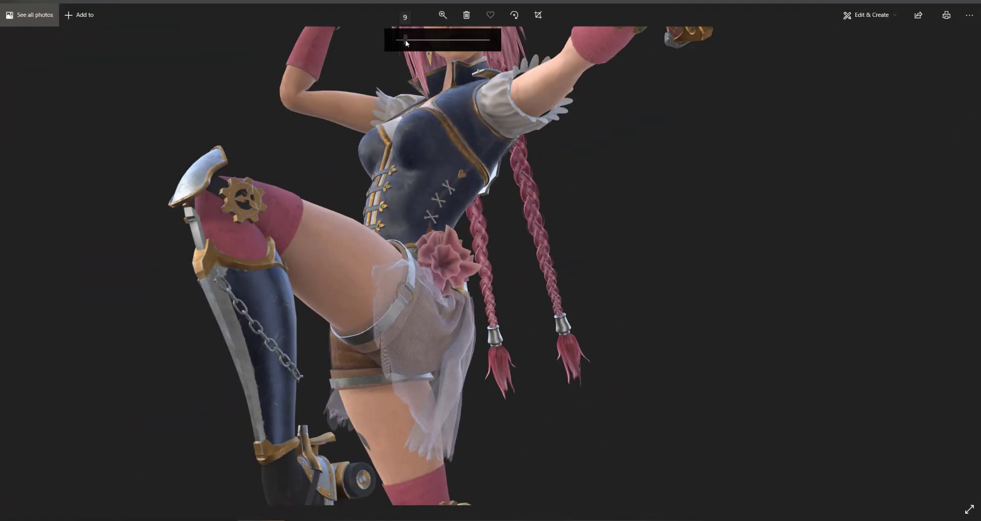
{"action": "scroll", "coordinate": [564, 120], "scroll_direction": "down", "scroll_amount": 4}
{"action": "scroll", "coordinate": [640, 122], "scroll_direction": "up", "scroll_amount": 5}
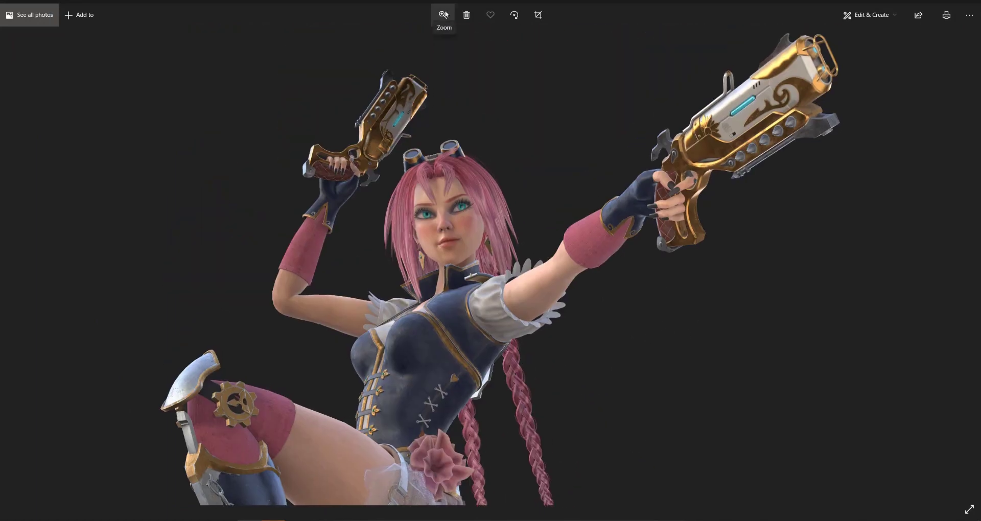
{"action": "left_click", "coordinate": [442, 15]}
{"action": "left_click", "coordinate": [404, 40]}
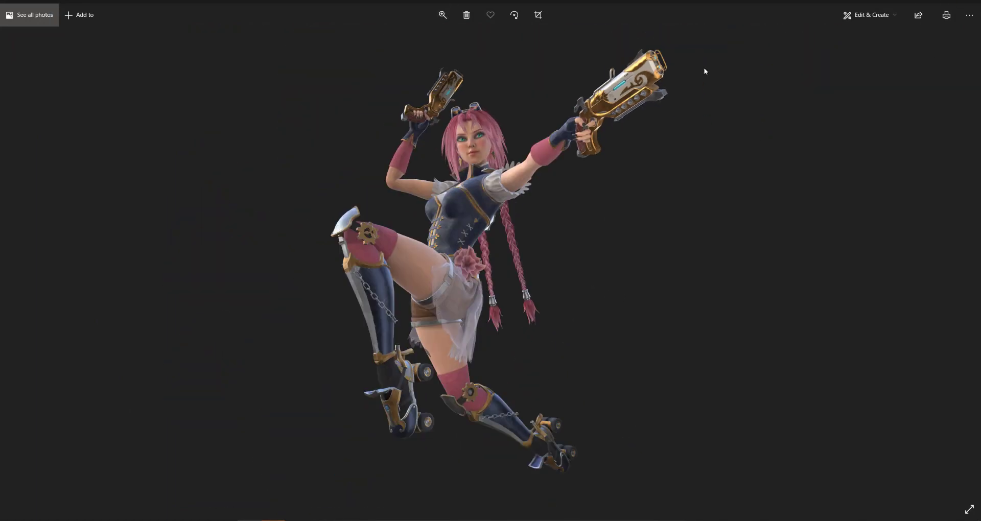
{"action": "scroll", "coordinate": [499, 314], "scroll_direction": "up", "scroll_amount": 5, "text": "ctrl"}
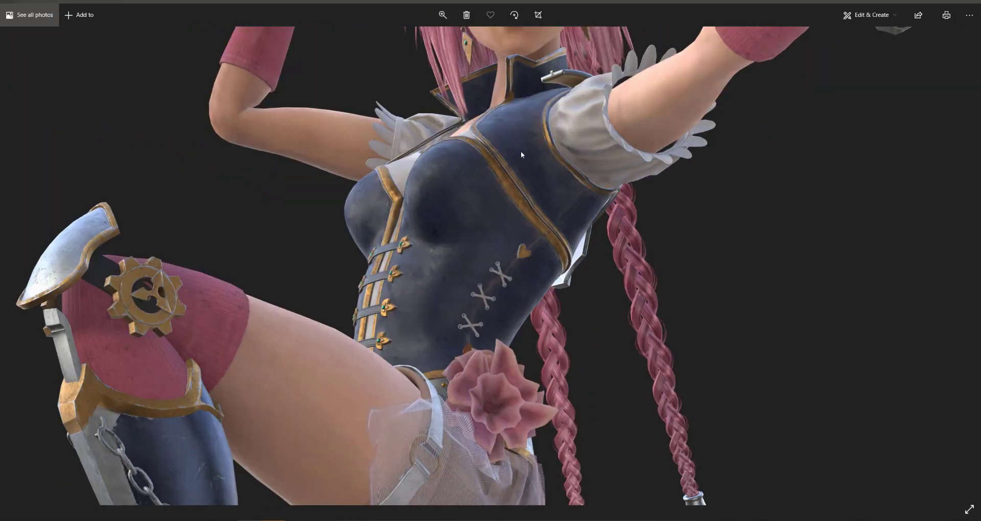
{"action": "scroll", "coordinate": [521, 153], "scroll_direction": "down", "scroll_amount": 5, "text": "ctrl"}
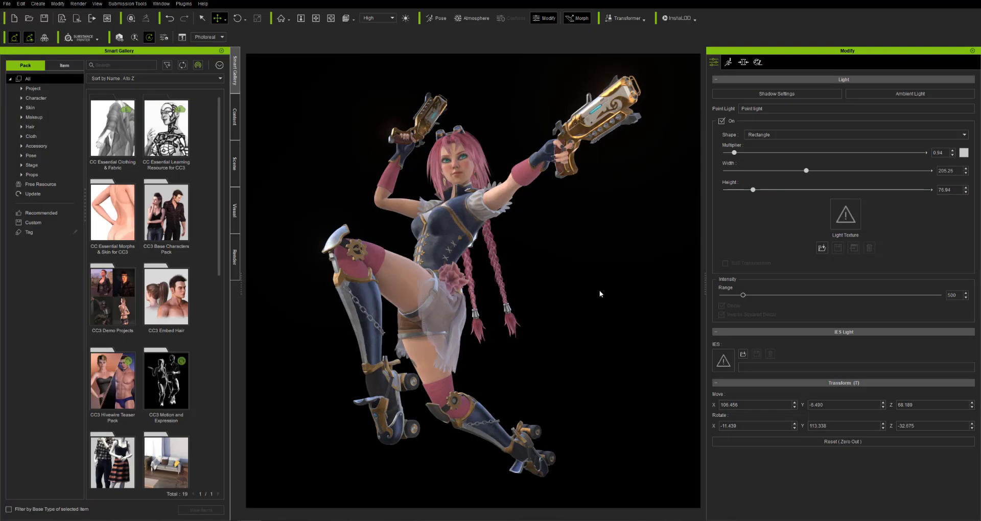
- Add a second point light to the scene and place it above the character at a height of about Z 211
{"action": "left_click", "coordinate": [37, 4]}
{"action": "mouse_move", "coordinate": [57, 55]}
{"action": "left_click", "coordinate": [177, 77]}
{"action": "left_click", "coordinate": [237, 166]}
{"action": "left_click_drag", "start_coordinate": [488, 270], "coordinate": [390, 83]}
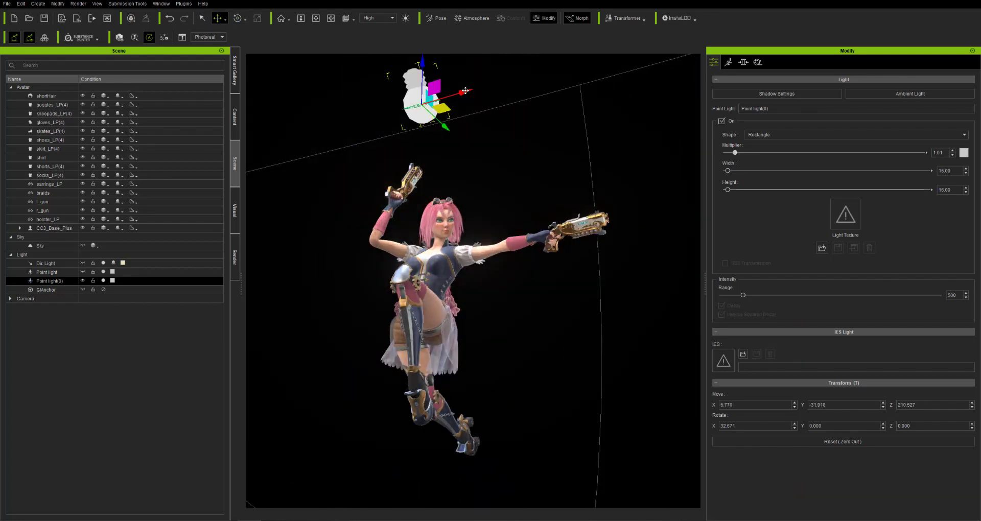
- Tint the second point light a warm peach, about #c8957b, and reframe the whole character
{"action": "left_click", "coordinate": [963, 152]}
{"action": "left_click_drag", "start_coordinate": [559, 192], "coordinate": [561, 233]}
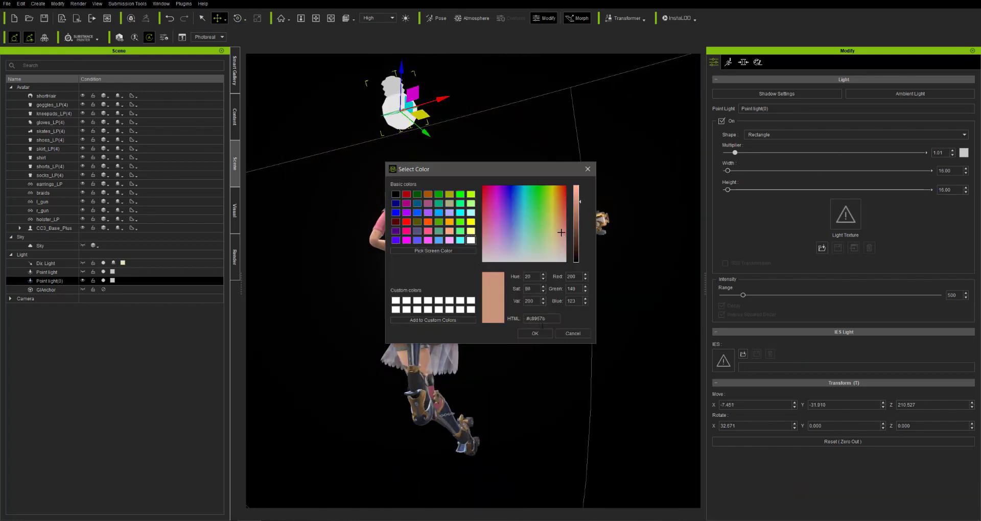
{"action": "left_click", "coordinate": [535, 334]}
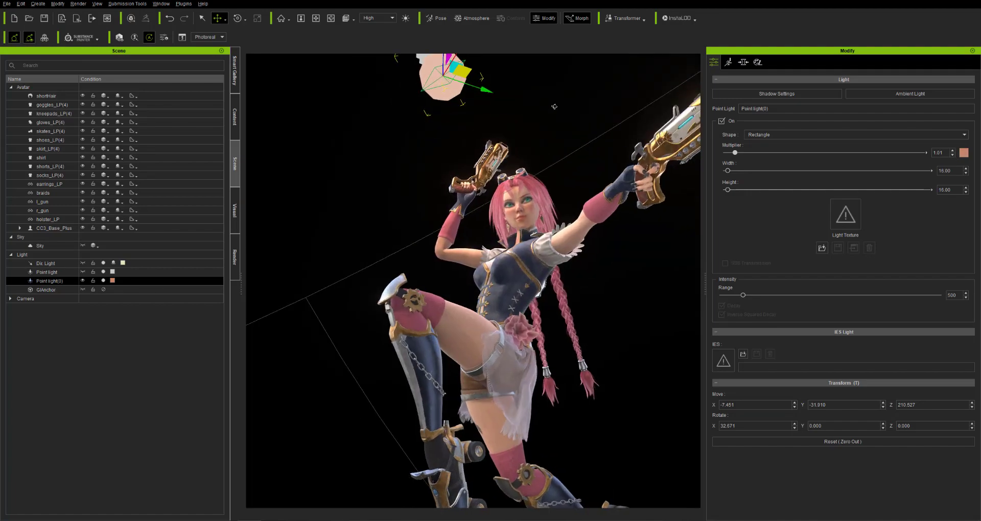
{"action": "scroll", "coordinate": [345, 161], "scroll_direction": "up", "scroll_amount": 5}
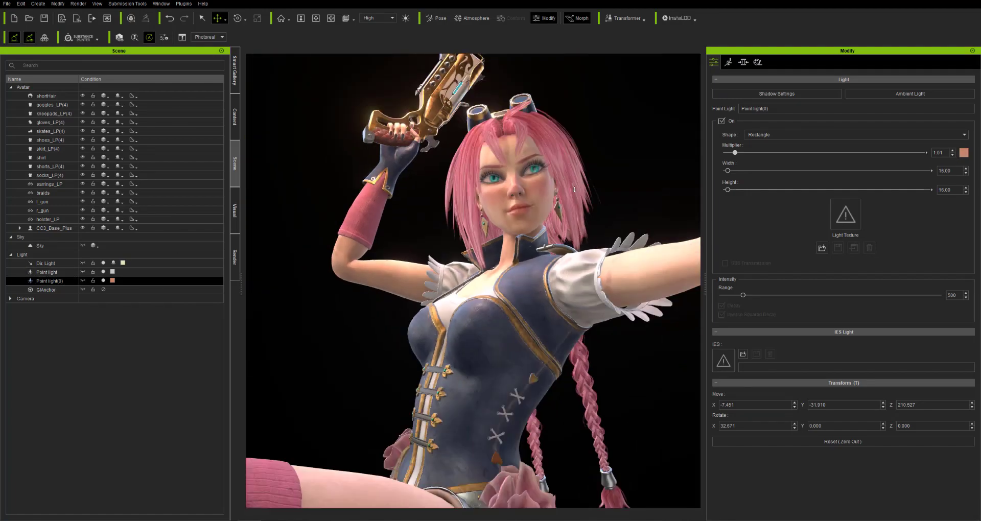
{"action": "right_click_drag", "start_coordinate": [537, 117], "coordinate": [588, 66]}
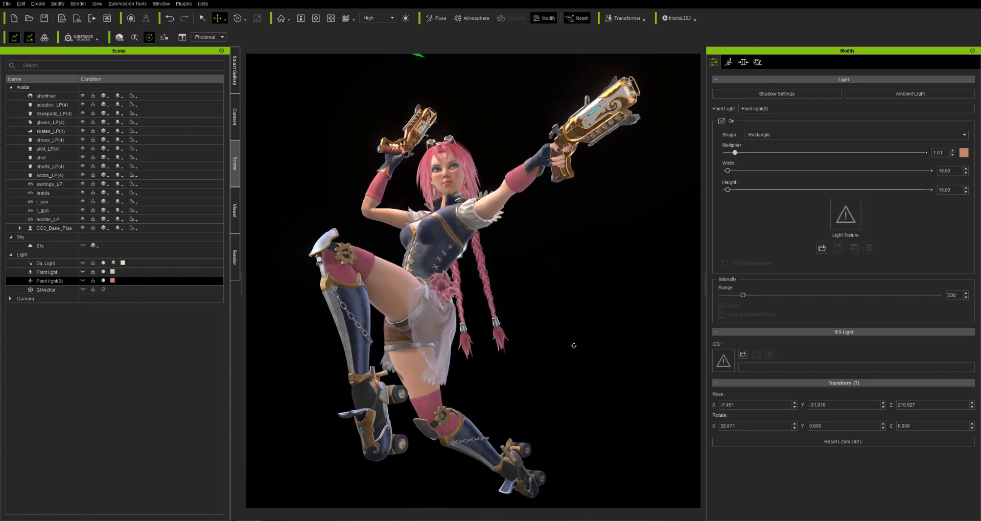
{"action": "left_click", "coordinate": [574, 340]}
{"action": "right_click_drag", "start_coordinate": [580, 289], "coordinate": [589, 329]}
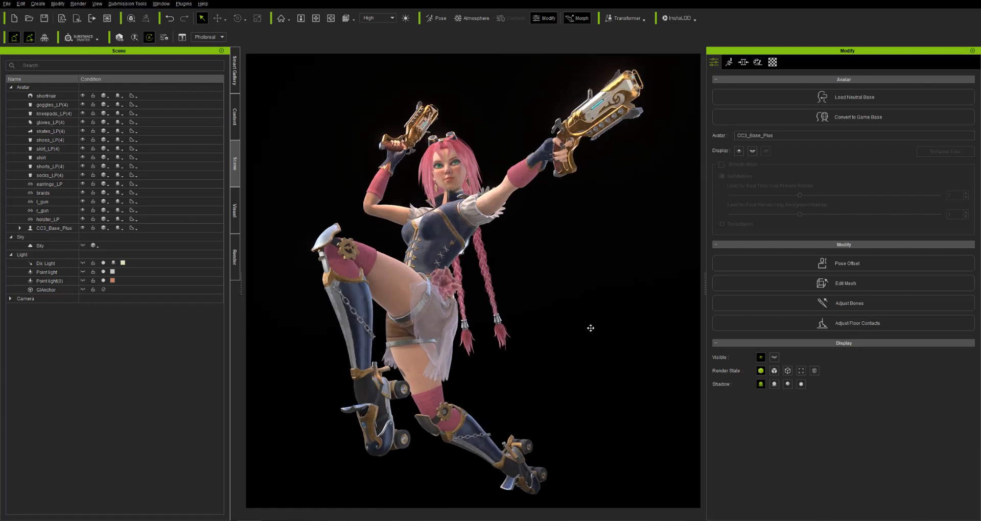
{"action": "middle_click_drag", "start_coordinate": [589, 328], "coordinate": [588, 331]}
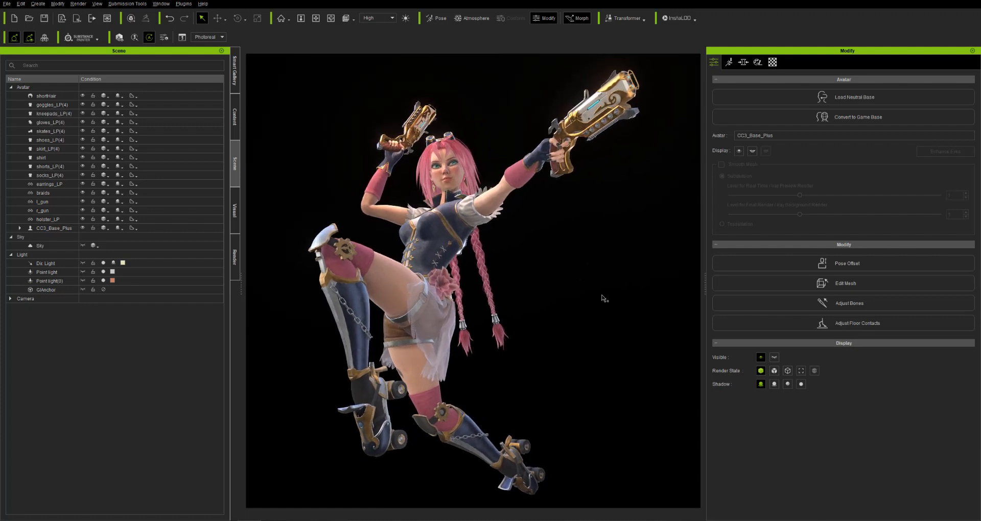
- Set the second point light's multiplier to 1.05
{"action": "left_click", "coordinate": [728, 62]}
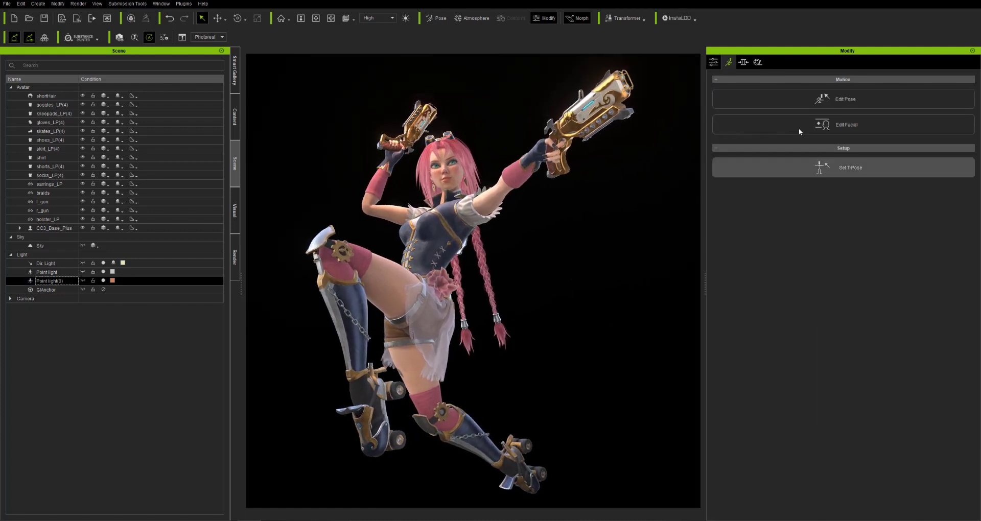
{"action": "left_click", "coordinate": [713, 62]}
{"action": "left_click_drag", "start_coordinate": [735, 152], "coordinate": [715, 161]}
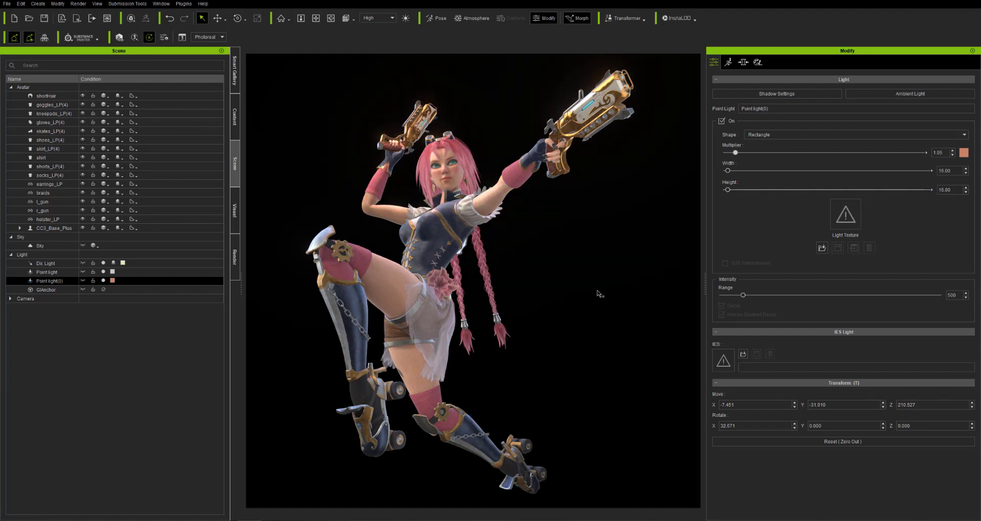
- Set the specular strength in the short hair's material shader parameters to about 0.953
{"action": "left_click", "coordinate": [471, 156]}
{"action": "left_click", "coordinate": [773, 62]}
{"action": "scroll", "coordinate": [719, 276], "scroll_direction": "down", "scroll_amount": 3}
{"action": "left_click", "coordinate": [722, 293]}
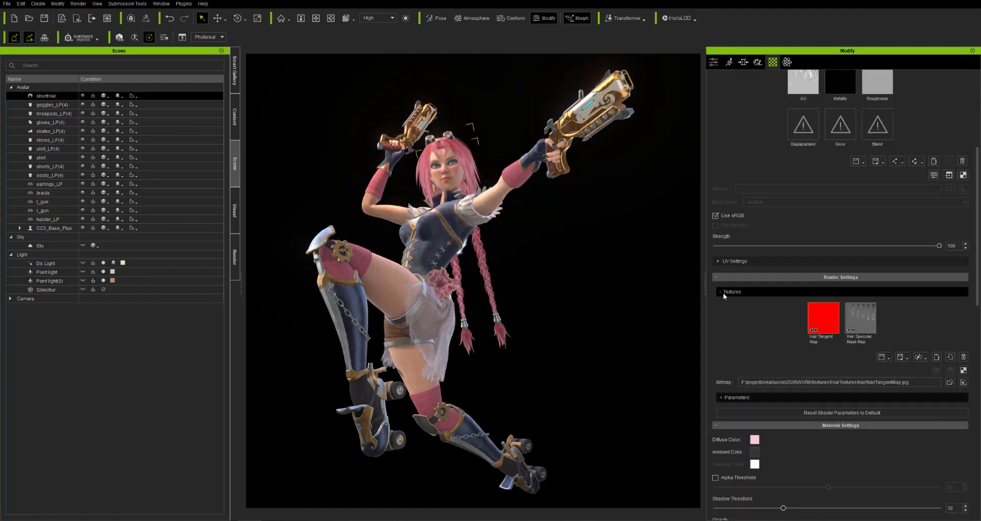
{"action": "left_click", "coordinate": [722, 292]}
{"action": "left_click", "coordinate": [725, 309]}
{"action": "left_click_drag", "start_coordinate": [797, 361], "coordinate": [772, 367]}
{"action": "left_click_drag", "start_coordinate": [867, 367], "coordinate": [934, 372]}
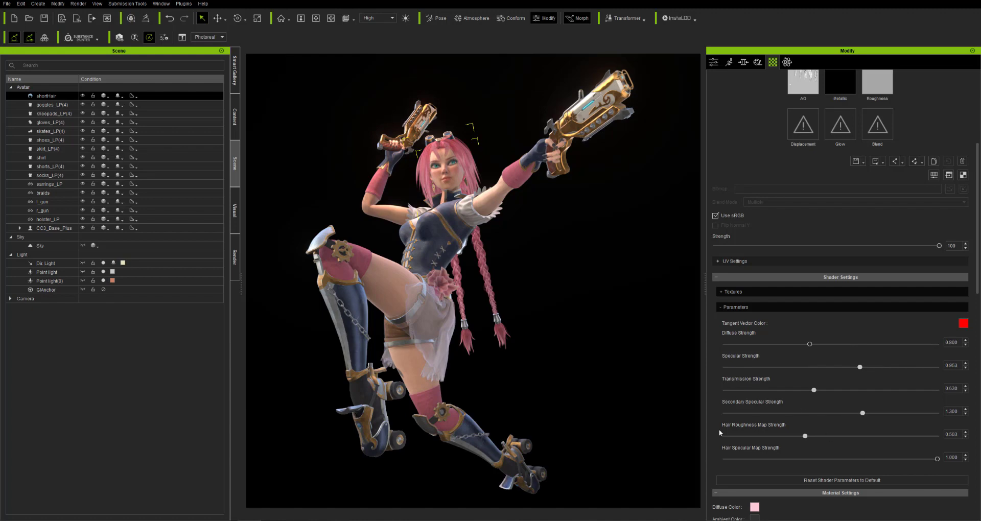
{"action": "left_click", "coordinate": [235, 257]}
{"action": "left_click", "coordinate": [115, 510]}
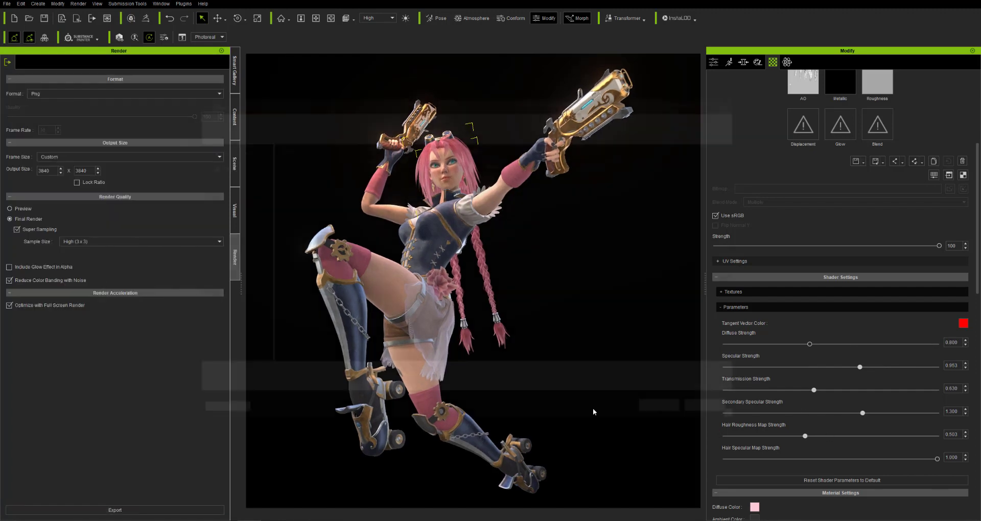
{"action": "left_click", "coordinate": [297, 171]}
{"action": "left_click", "coordinate": [716, 413]}
- Select the scene camera, switch its focal length to 200 mm and reframe the character
{"action": "left_click", "coordinate": [234, 164]}
{"action": "double_click", "coordinate": [57, 300]}
{"action": "left_click", "coordinate": [53, 307]}
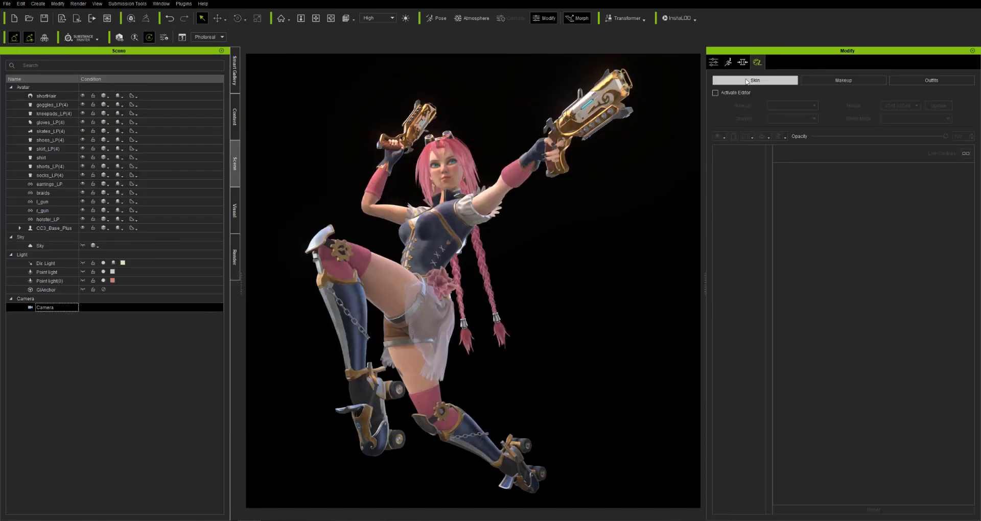
{"action": "left_click", "coordinate": [713, 61]}
{"action": "left_click", "coordinate": [915, 127]}
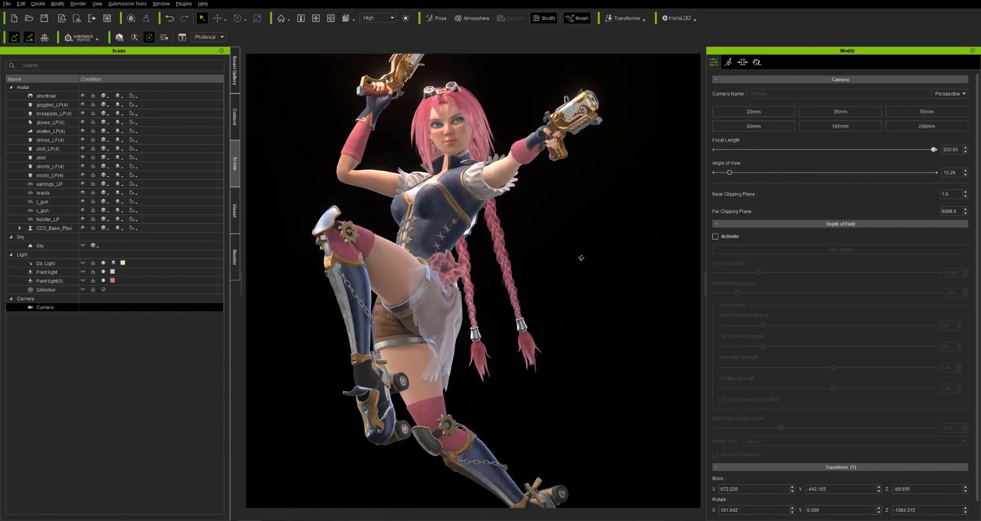
{"action": "right_click_drag", "start_coordinate": [591, 266], "coordinate": [577, 217]}
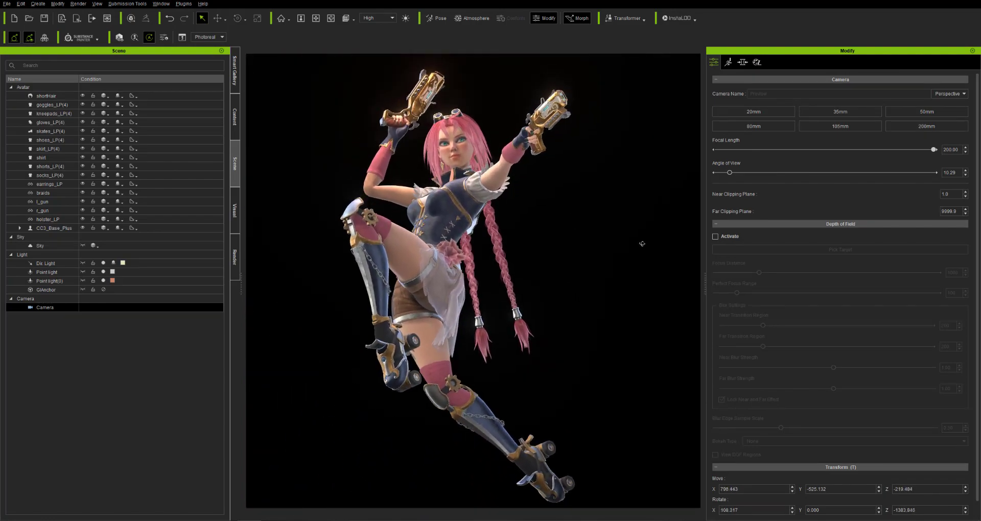
{"action": "right_click_drag", "start_coordinate": [642, 243], "coordinate": [669, 442]}
{"action": "scroll", "coordinate": [623, 409], "scroll_direction": "up", "scroll_amount": 8}
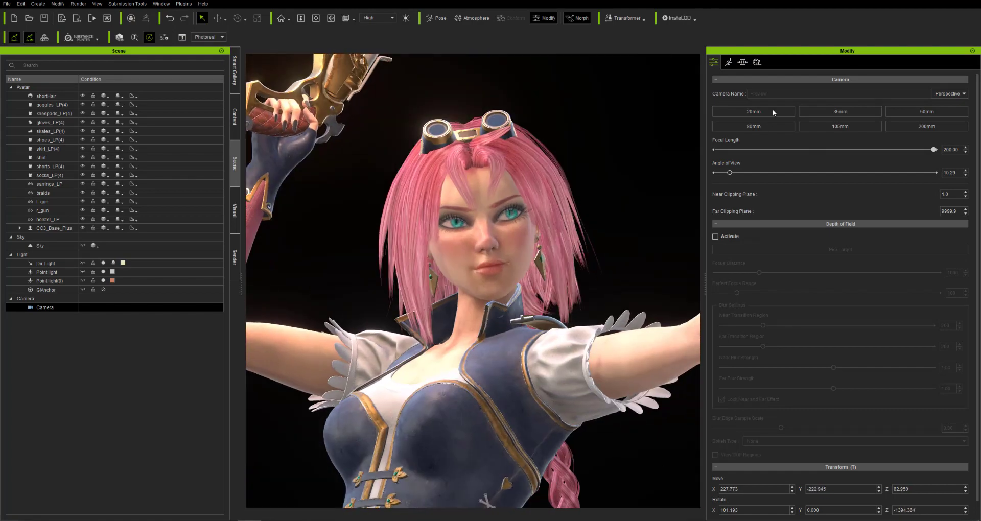
- Try the 20 mm and 50 mm lenses on the camera, settle on 35 mm and reframe the full jumping pose
{"action": "left_click", "coordinate": [753, 111]}
{"action": "left_click", "coordinate": [840, 111]}
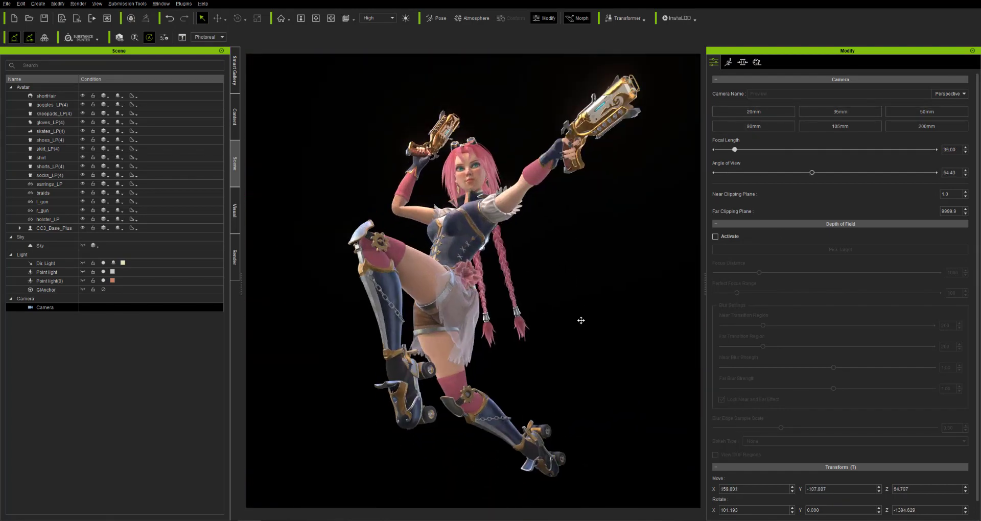
{"action": "left_click", "coordinate": [926, 111]}
{"action": "scroll", "coordinate": [584, 255], "scroll_direction": "down", "scroll_amount": 5}
{"action": "right_click_drag", "start_coordinate": [584, 260], "coordinate": [585, 287]}
{"action": "left_click", "coordinate": [840, 112]}
{"action": "scroll", "coordinate": [556, 255], "scroll_direction": "up", "scroll_amount": 4}
{"action": "right_click_drag", "start_coordinate": [555, 258], "coordinate": [556, 324]}
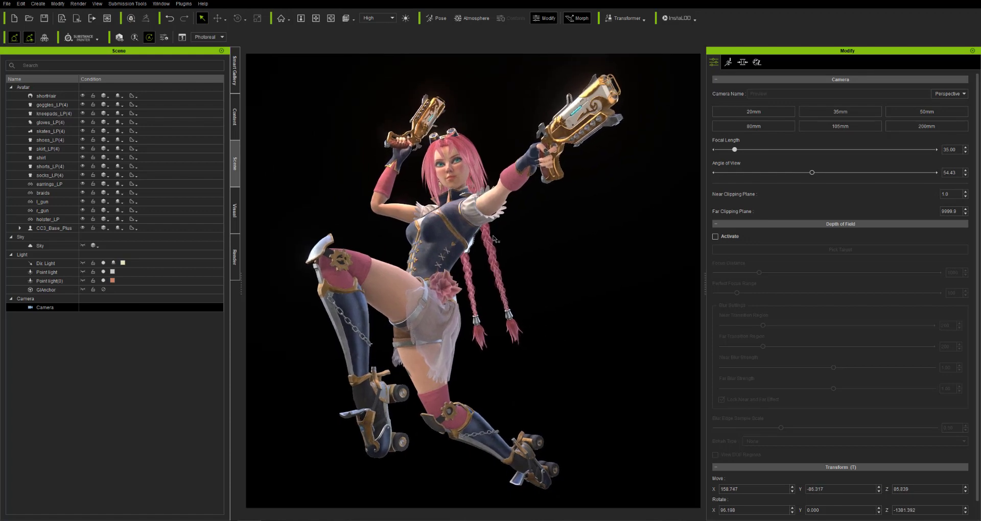
- Export another PNG render of the character through the 35 mm camera
{"action": "left_click", "coordinate": [235, 257]}
{"action": "left_click", "coordinate": [115, 509]}
{"action": "key", "text": "Return"}
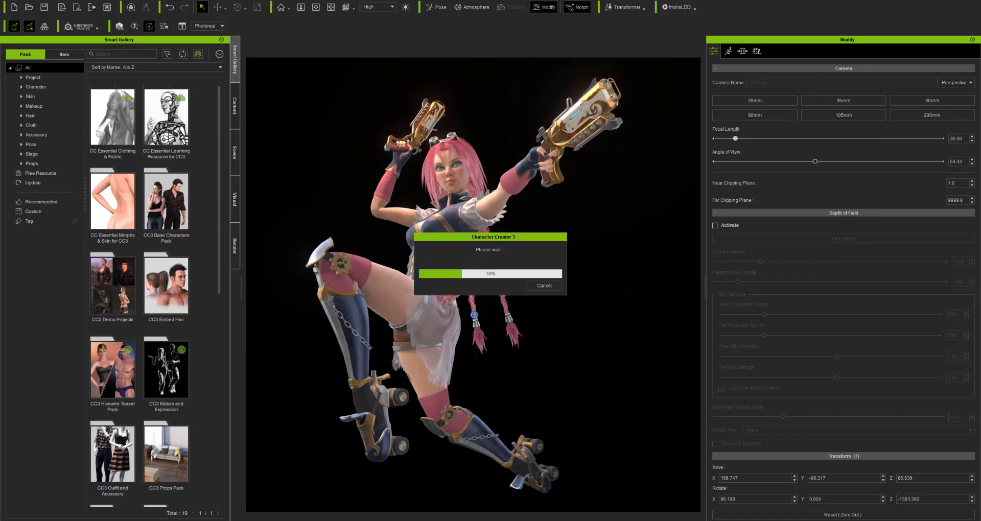